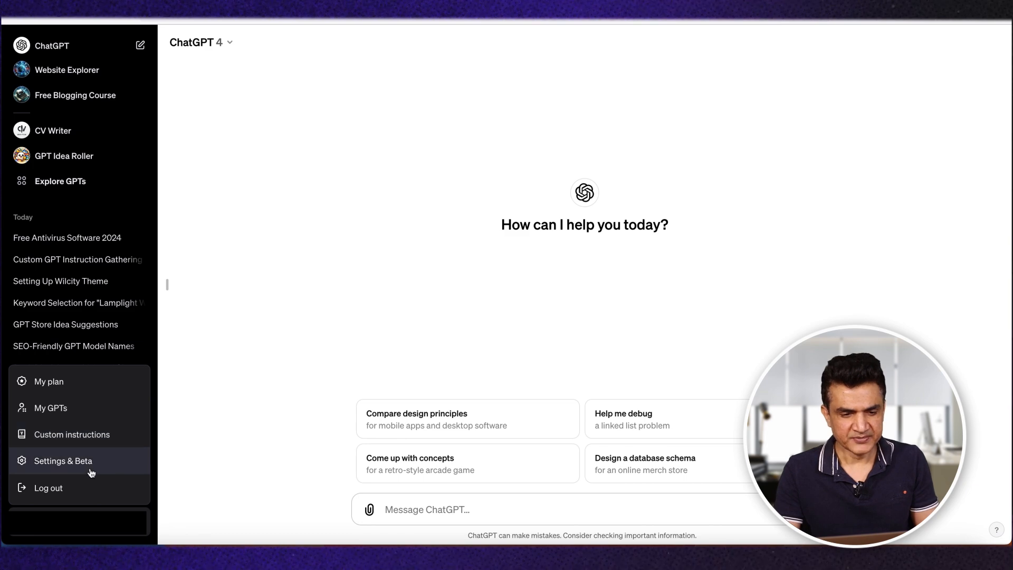
Step: Review the builder profile in the account settings and close the settings
{"action": "left_click", "coordinate": [87, 467]}
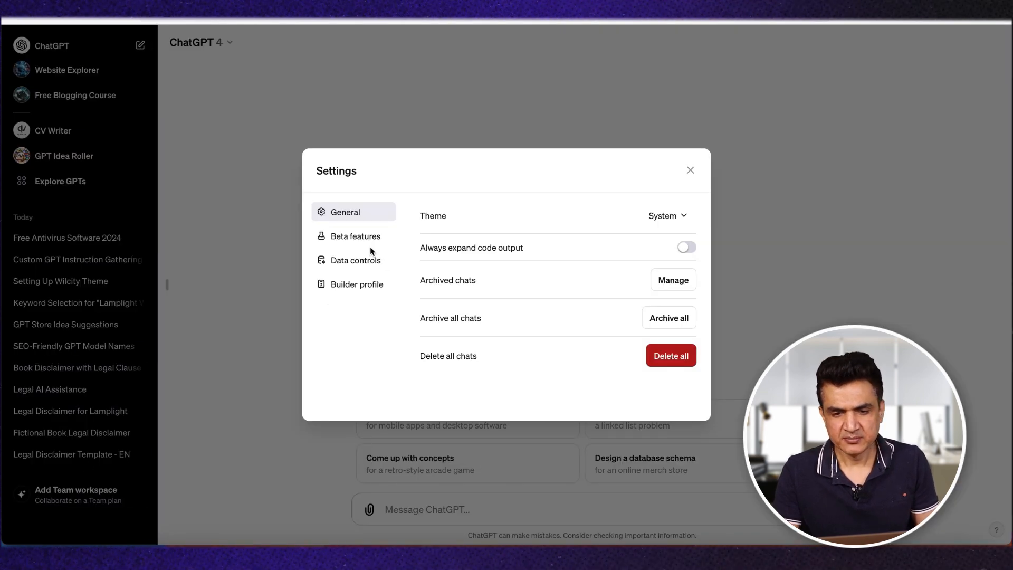
{"action": "left_click", "coordinate": [360, 288]}
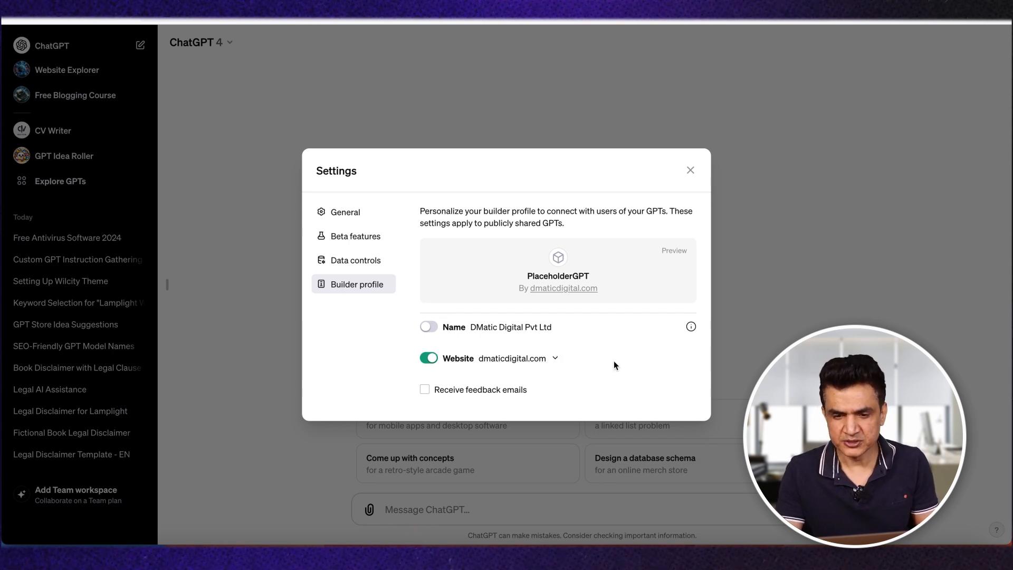
{"action": "left_click", "coordinate": [690, 172]}
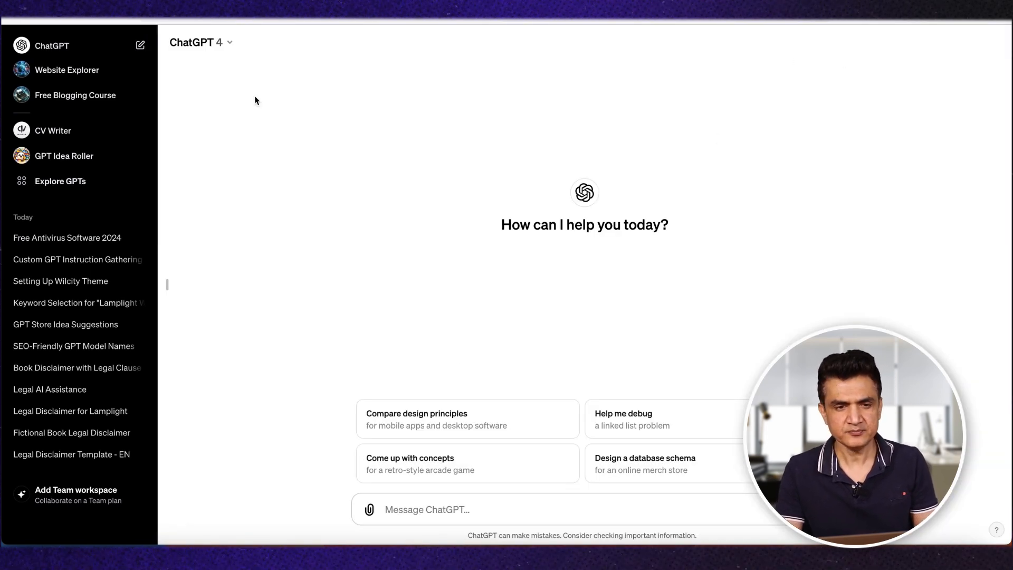
Step: Open the GPT directory and search the public GPTs for "free blogging"
{"action": "left_click", "coordinate": [67, 183]}
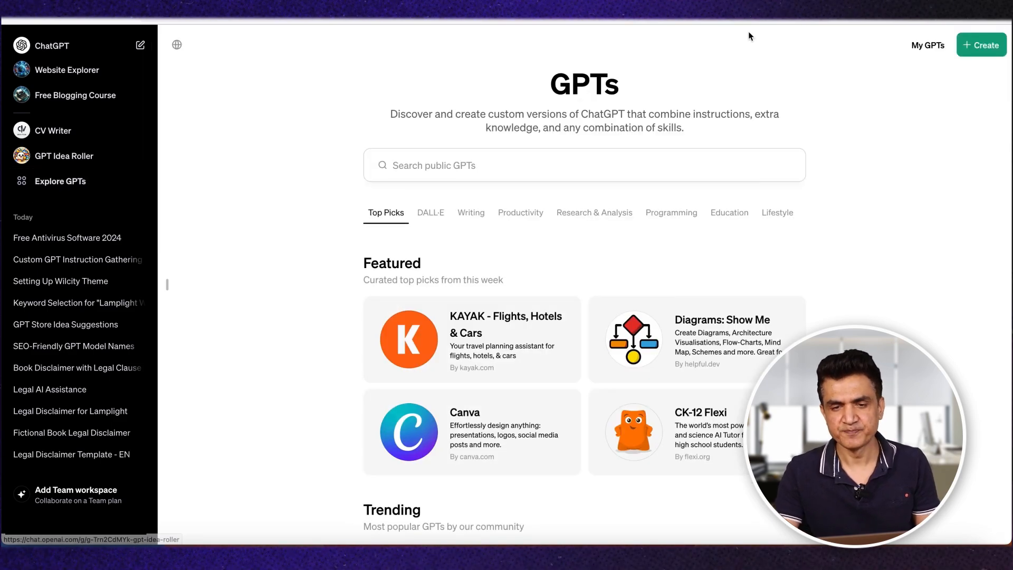
{"action": "scroll", "coordinate": [821, 260], "scroll_direction": "down", "scroll_amount": 10}
{"action": "scroll", "coordinate": [821, 260], "scroll_direction": "up", "scroll_amount": 10}
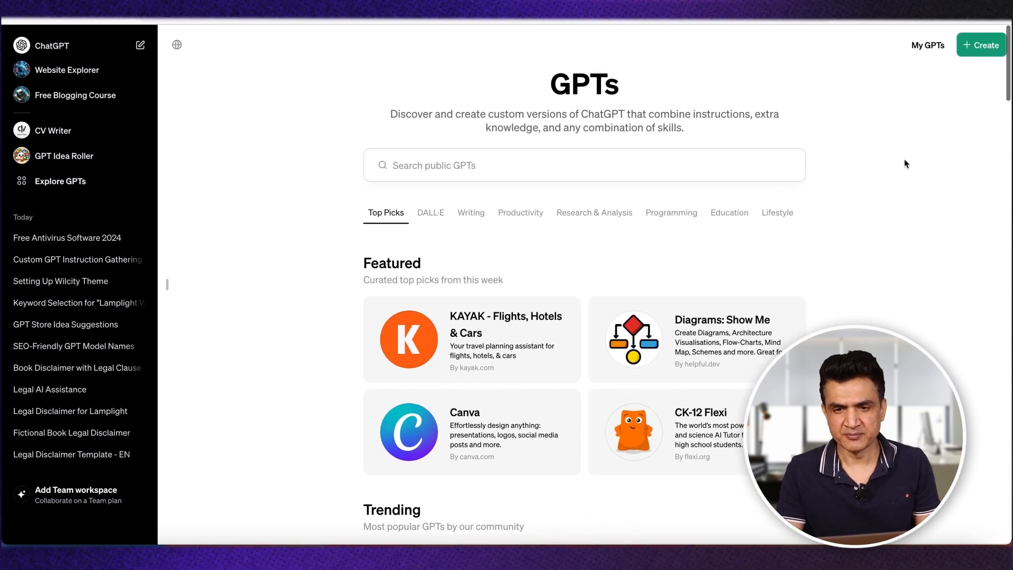
{"action": "left_click", "coordinate": [418, 167]}
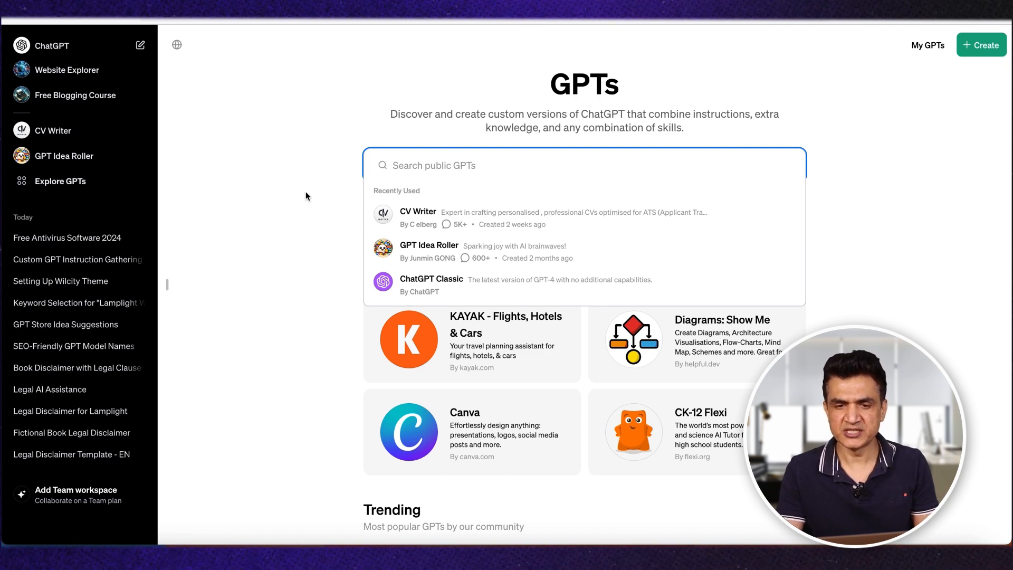
{"action": "type", "text": "free"}
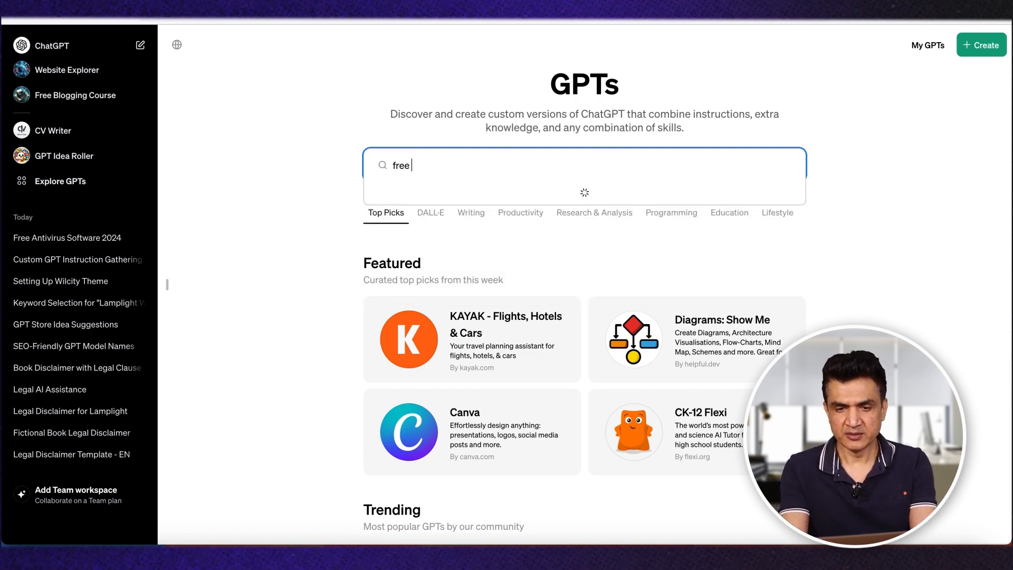
{"action": "type", "text": " blogging"}
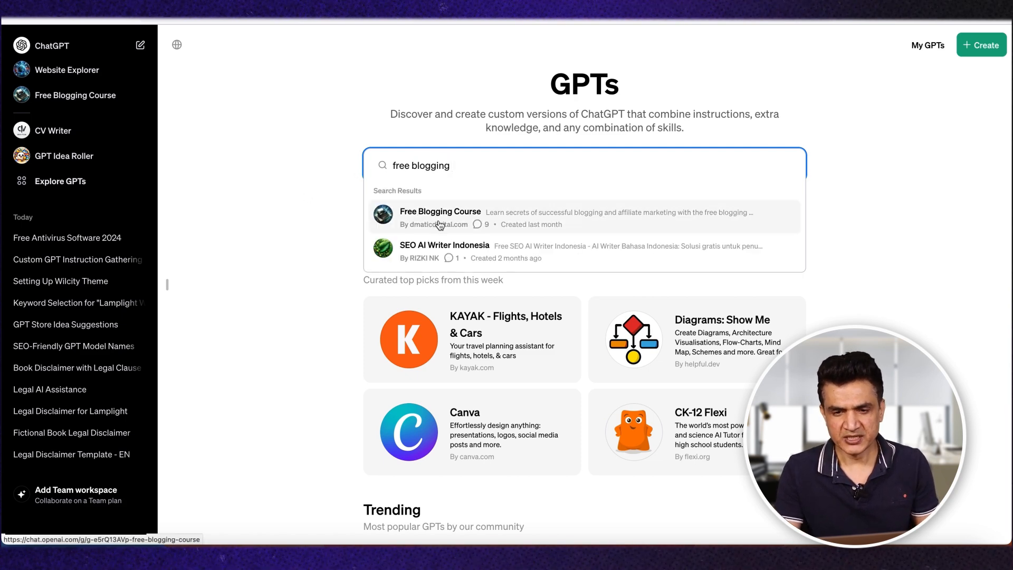
{"action": "left_click", "coordinate": [282, 232]}
Step: Search the public GPTs for "health" instead and clear the search
{"action": "left_click", "coordinate": [493, 162]}
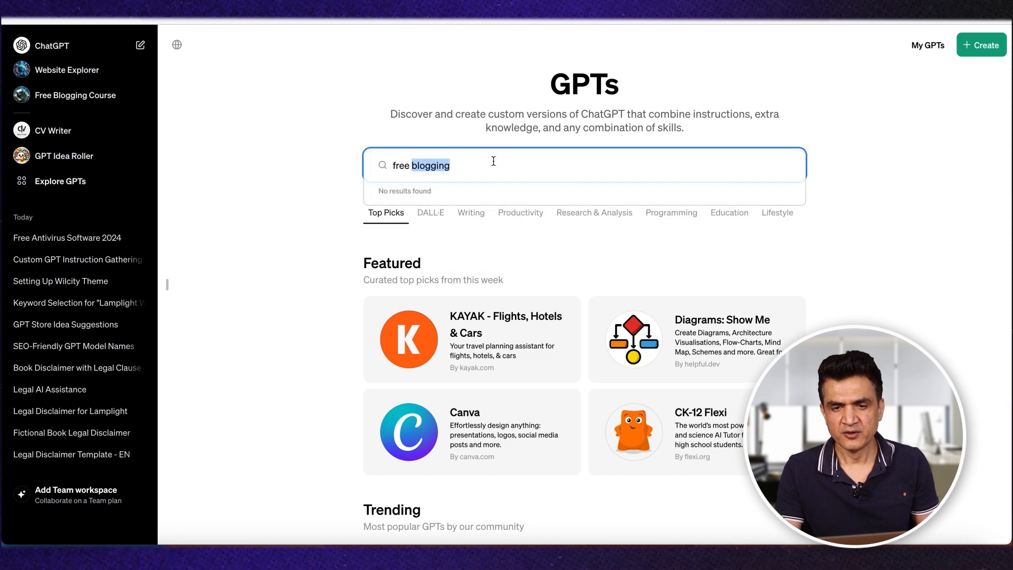
{"action": "key", "text": "super+a"}
{"action": "key", "text": "BackSpace"}
{"action": "type", "text": "health"}
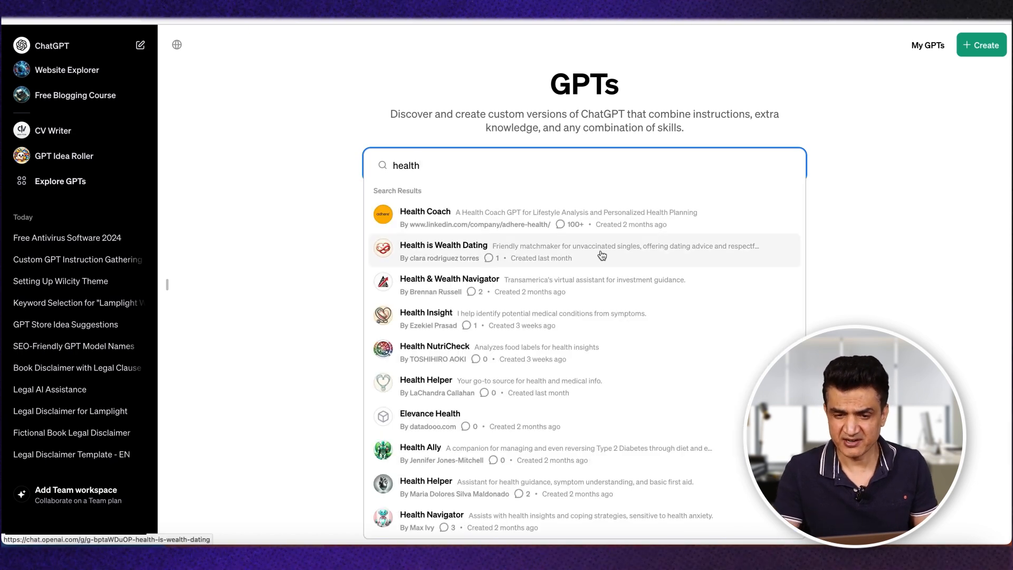
{"action": "key", "text": "BackSpace"}
{"action": "key", "text": "BackSpace"}
{"action": "key", "text": "BackSpace"}
{"action": "key", "text": "BackSpace"}
{"action": "key", "text": "BackSpace"}
{"action": "key", "text": "BackSpace"}
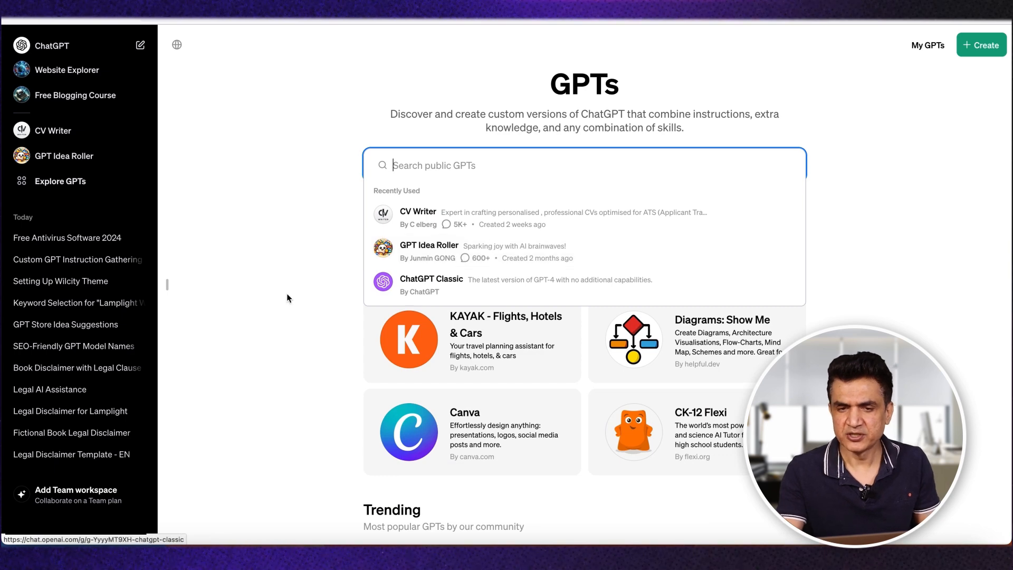
{"action": "left_click", "coordinate": [288, 298]}
Step: Examine the Featured, Trending and By ChatGPT sections of the GPT directory
{"action": "scroll", "coordinate": [288, 296], "scroll_direction": "down", "scroll_amount": 3}
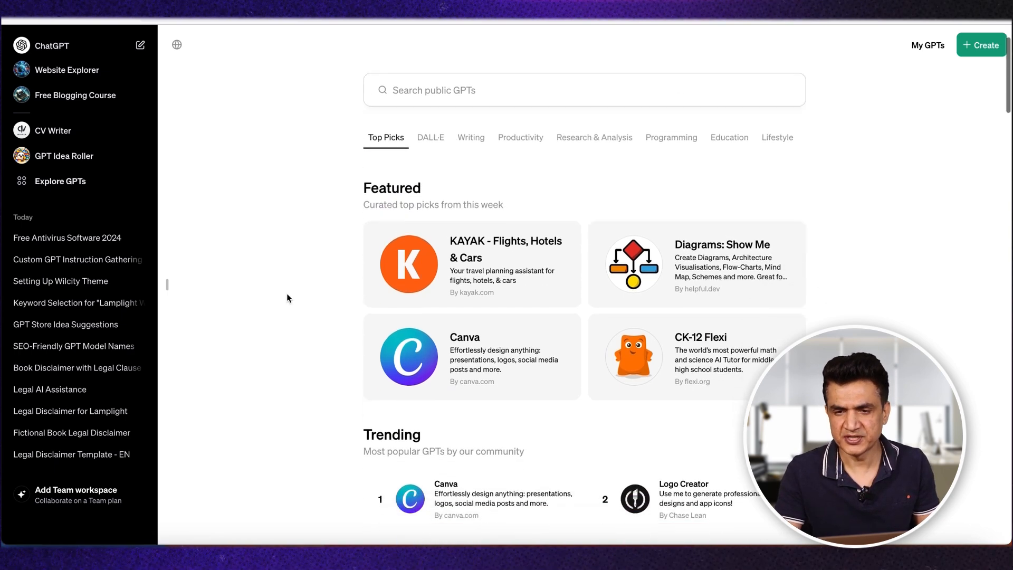
{"action": "scroll", "coordinate": [288, 295], "scroll_direction": "up", "scroll_amount": 3}
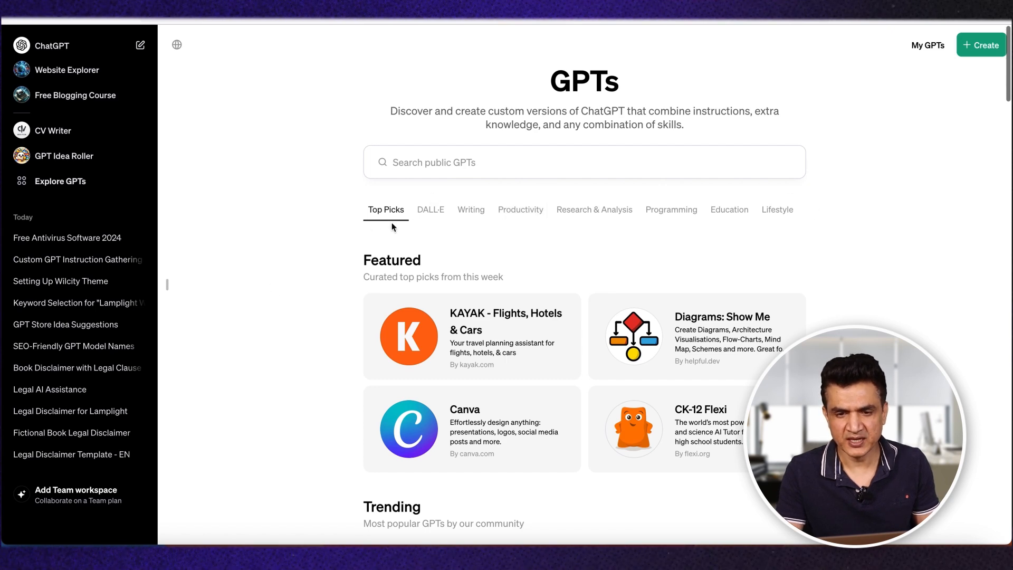
{"action": "scroll", "coordinate": [241, 411], "scroll_direction": "down", "scroll_amount": 3}
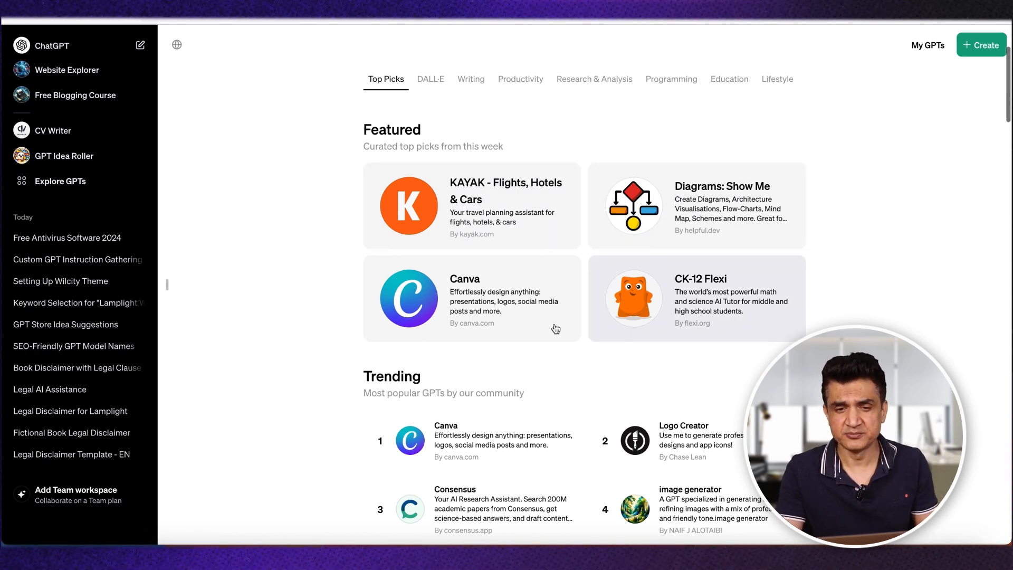
{"action": "scroll", "coordinate": [426, 222], "scroll_direction": "up", "scroll_amount": 2}
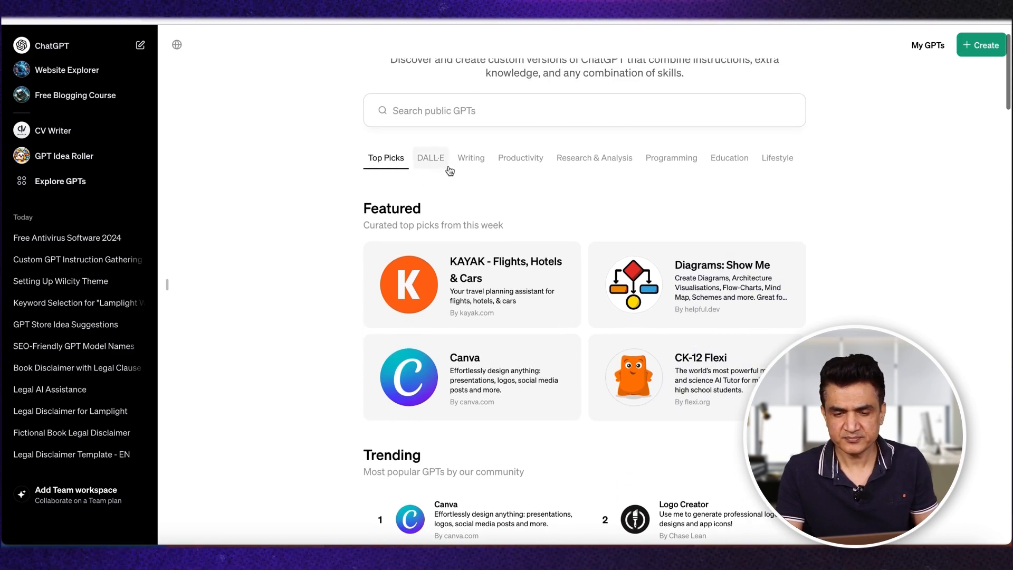
{"action": "scroll", "coordinate": [495, 318], "scroll_direction": "down", "scroll_amount": 5}
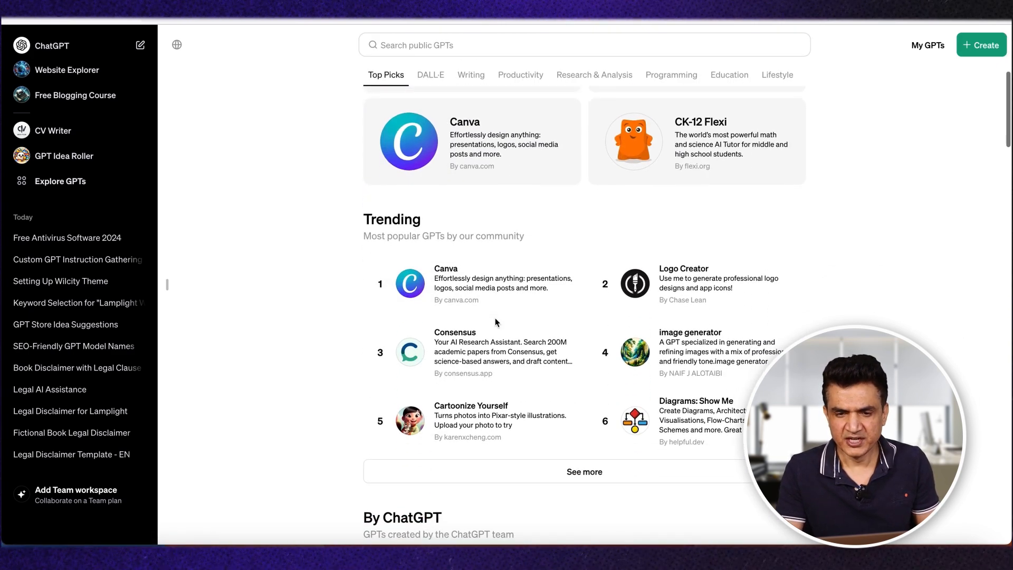
{"action": "scroll", "coordinate": [495, 318], "scroll_direction": "down", "scroll_amount": 1}
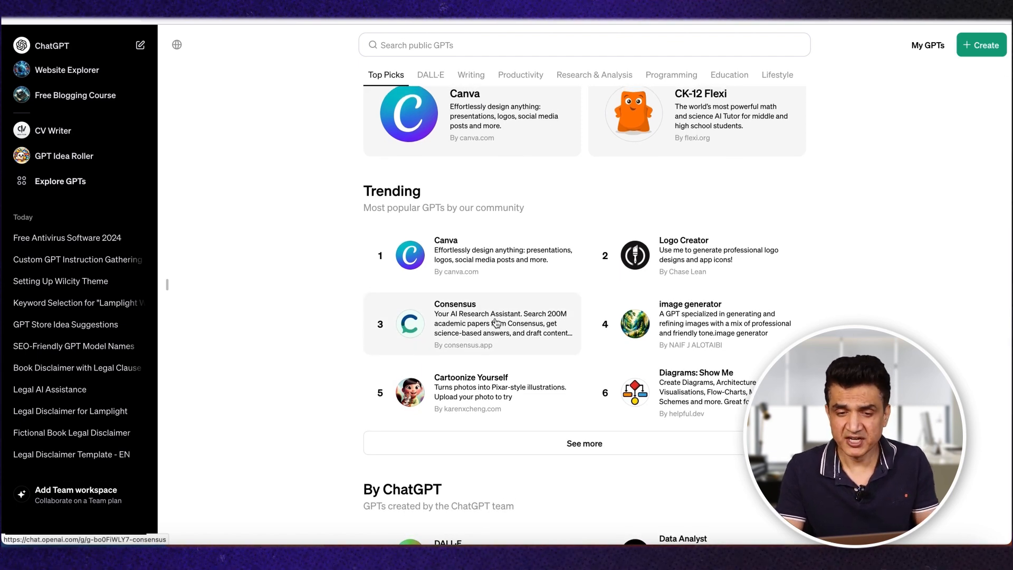
{"action": "scroll", "coordinate": [627, 342], "scroll_direction": "down", "scroll_amount": 2}
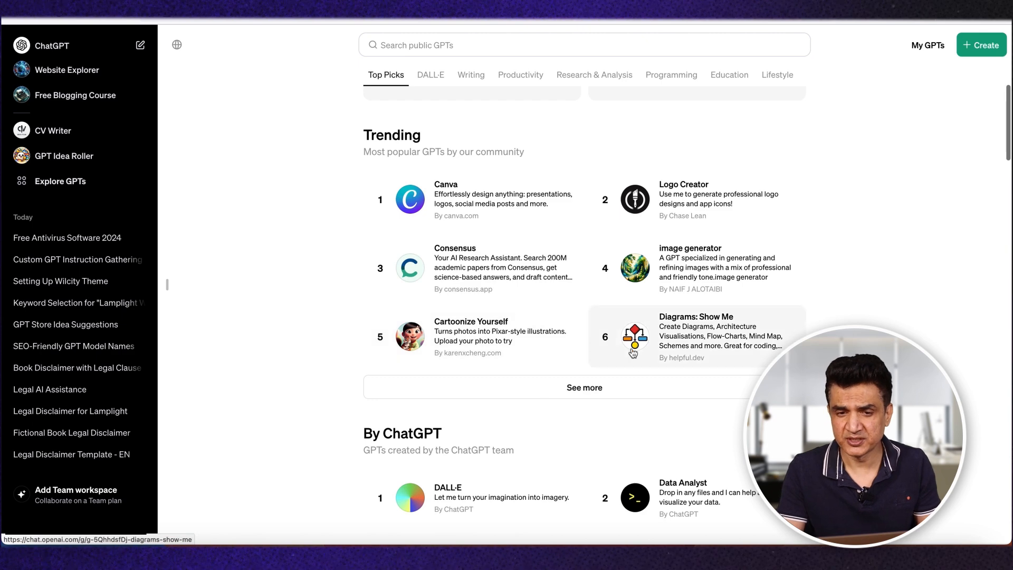
{"action": "scroll", "coordinate": [471, 432], "scroll_direction": "down", "scroll_amount": 9}
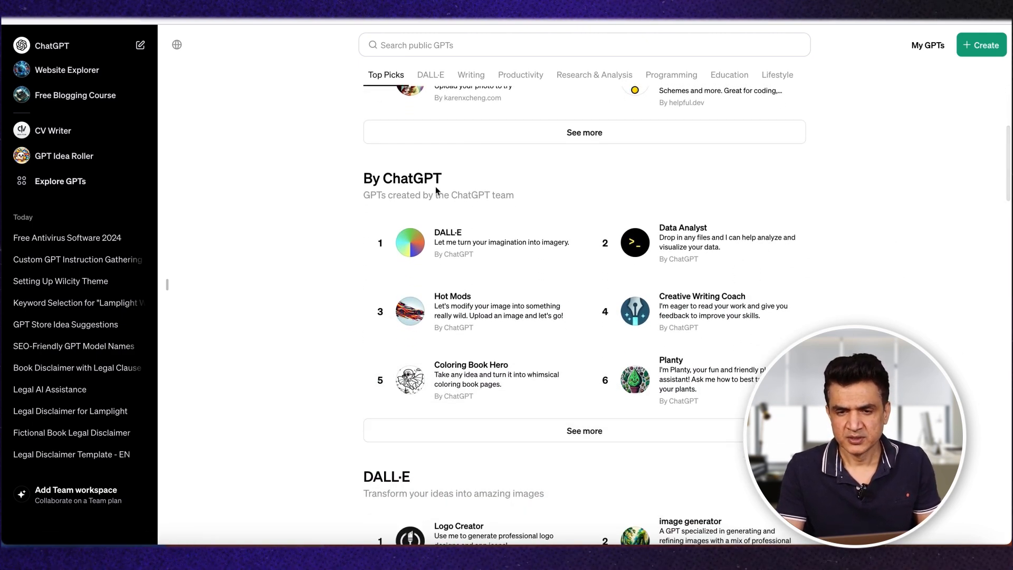
Step: Examine the directory's category listings from DALL·E and Writing through Productivity, Research & Analysis, Programming and Lifestyle
{"action": "scroll", "coordinate": [802, 316], "scroll_direction": "down", "scroll_amount": 5}
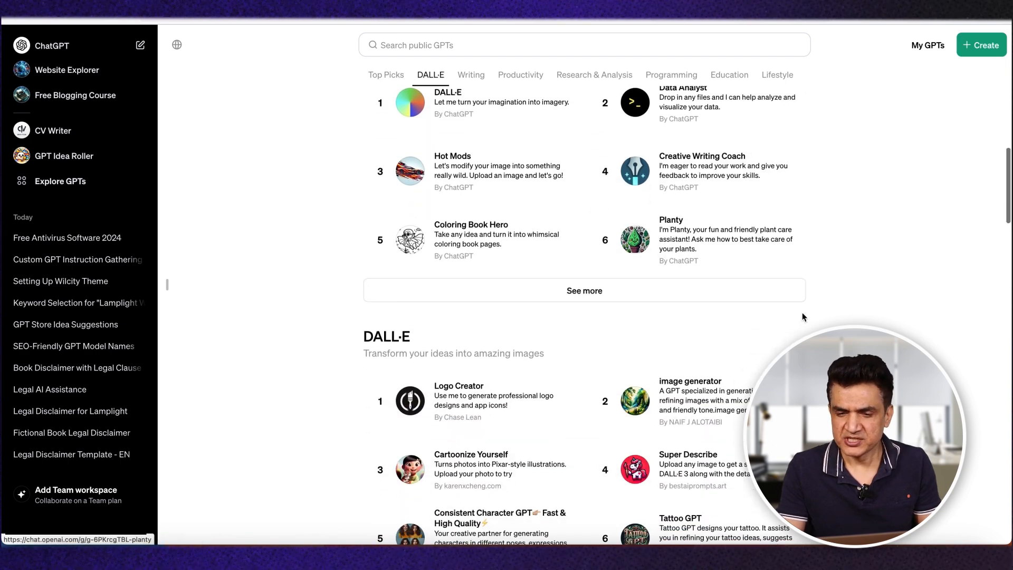
{"action": "scroll", "coordinate": [802, 317], "scroll_direction": "up", "scroll_amount": 3}
{"action": "scroll", "coordinate": [802, 317], "scroll_direction": "down", "scroll_amount": 9}
{"action": "scroll", "coordinate": [804, 317], "scroll_direction": "down", "scroll_amount": 1}
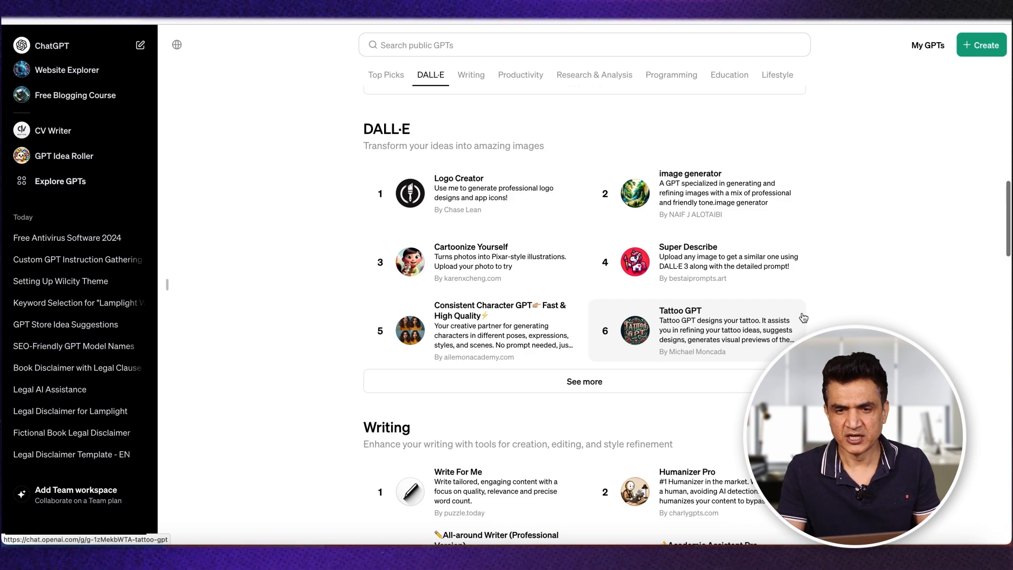
{"action": "scroll", "coordinate": [803, 317], "scroll_direction": "down", "scroll_amount": 1}
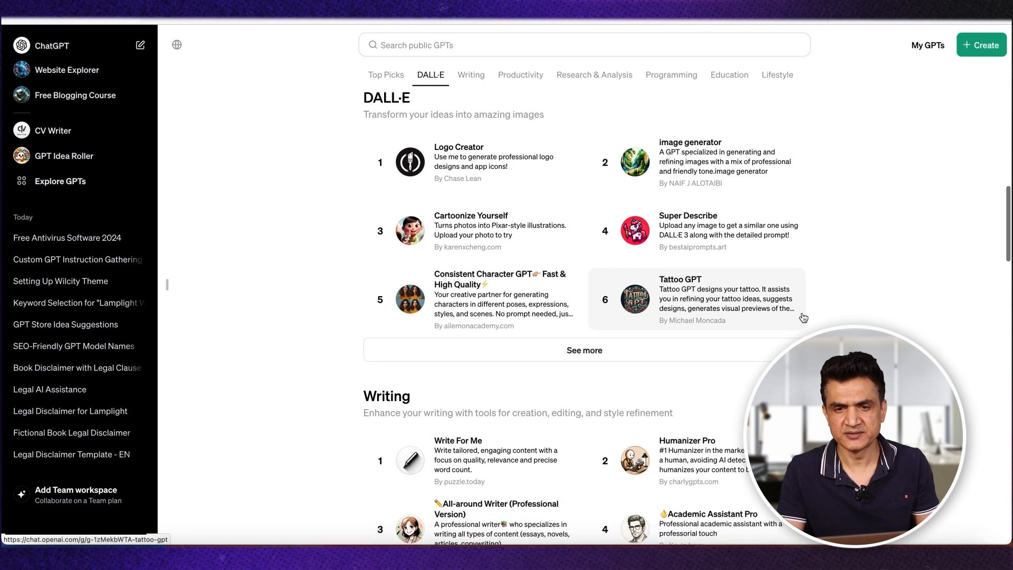
{"action": "scroll", "coordinate": [804, 318], "scroll_direction": "up", "scroll_amount": 1}
{"action": "scroll", "coordinate": [803, 317], "scroll_direction": "down", "scroll_amount": 5}
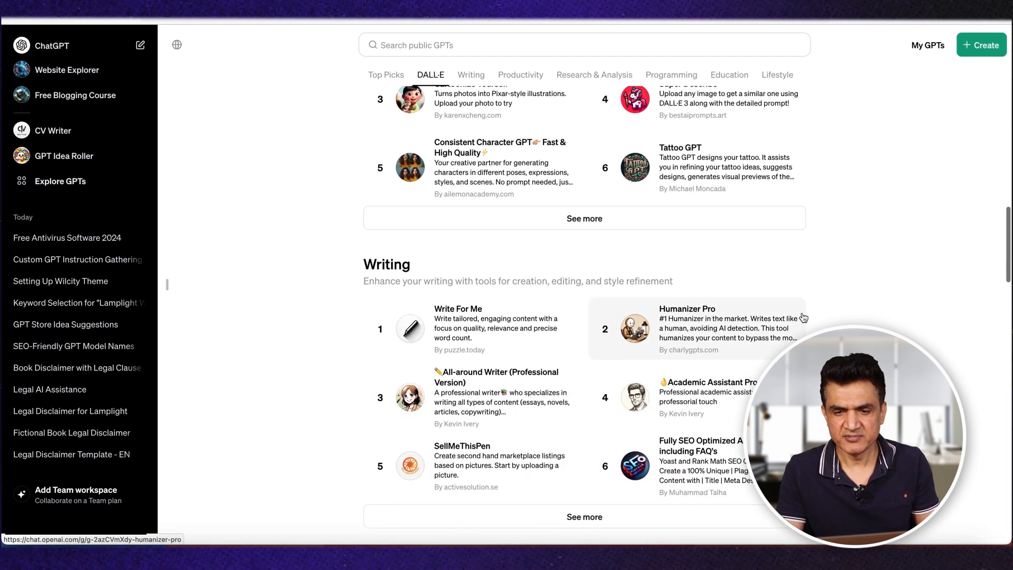
{"action": "scroll", "coordinate": [803, 317], "scroll_direction": "down", "scroll_amount": 5}
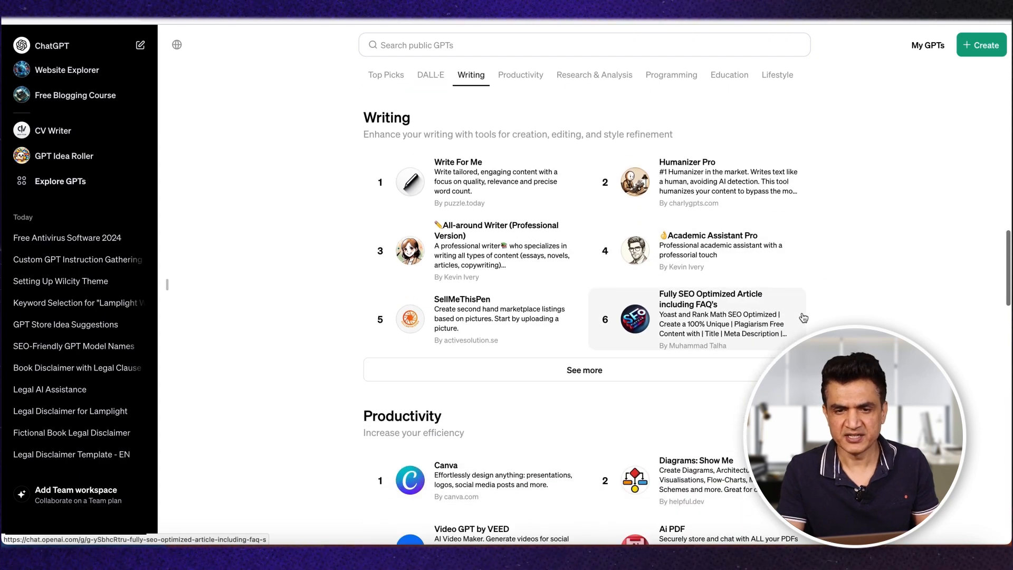
{"action": "scroll", "coordinate": [803, 317], "scroll_direction": "down", "scroll_amount": 20}
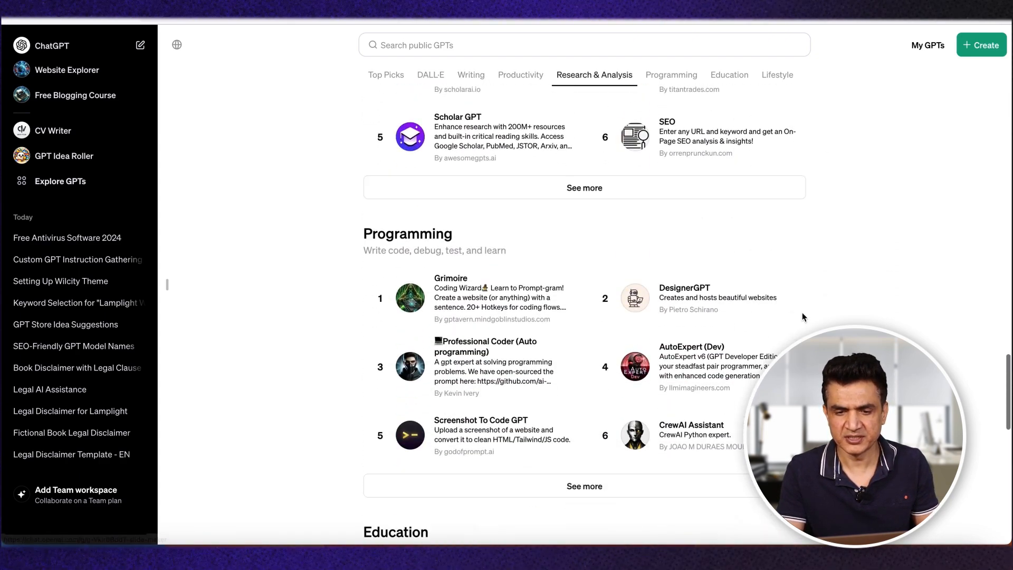
{"action": "scroll", "coordinate": [802, 312], "scroll_direction": "down", "scroll_amount": 12}
{"action": "scroll", "coordinate": [802, 312], "scroll_direction": "up", "scroll_amount": 13}
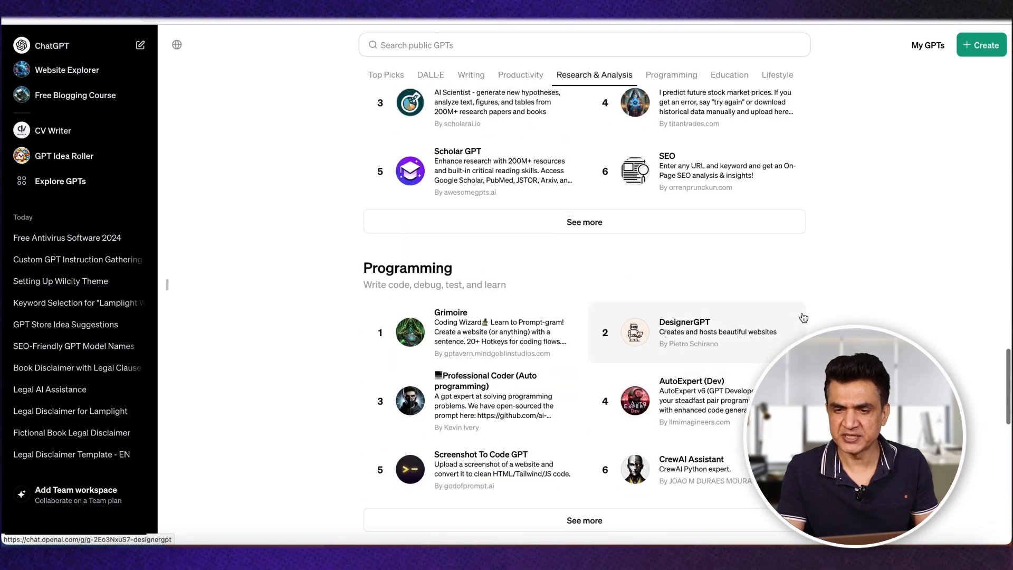
{"action": "scroll", "coordinate": [803, 317], "scroll_direction": "up", "scroll_amount": 20}
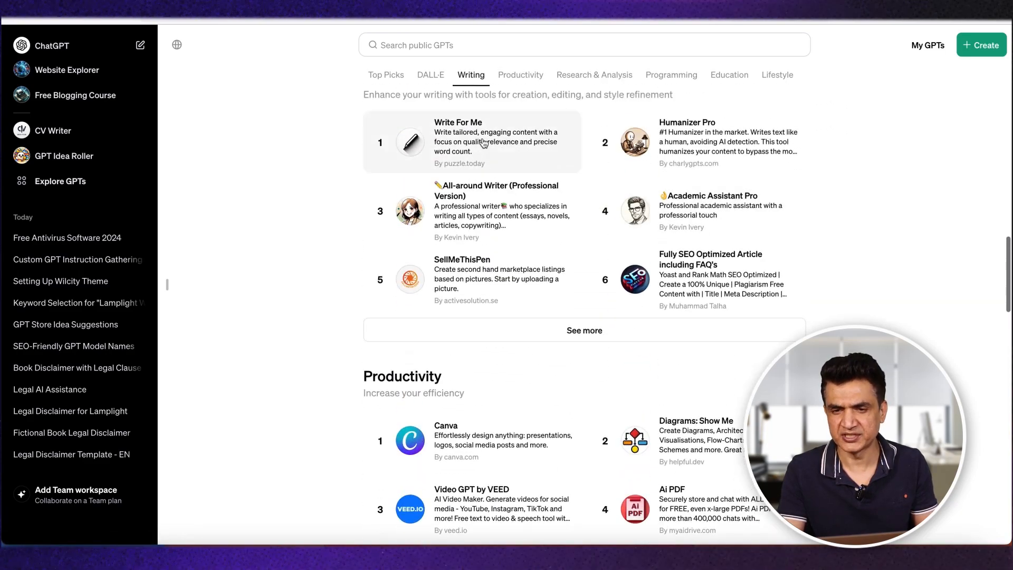
{"action": "scroll", "coordinate": [863, 230], "scroll_direction": "down", "scroll_amount": 10}
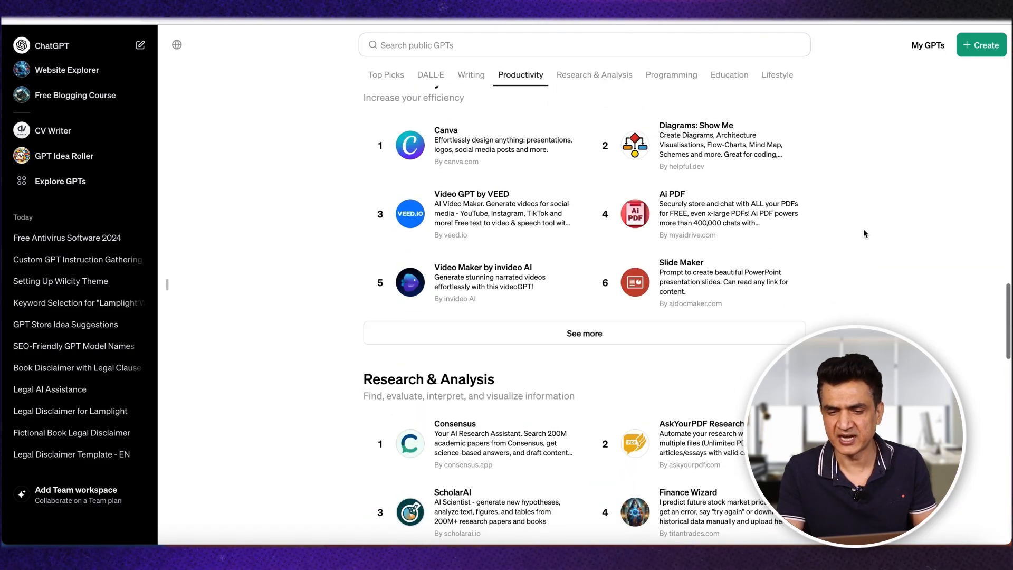
{"action": "scroll", "coordinate": [864, 234], "scroll_direction": "up", "scroll_amount": 1}
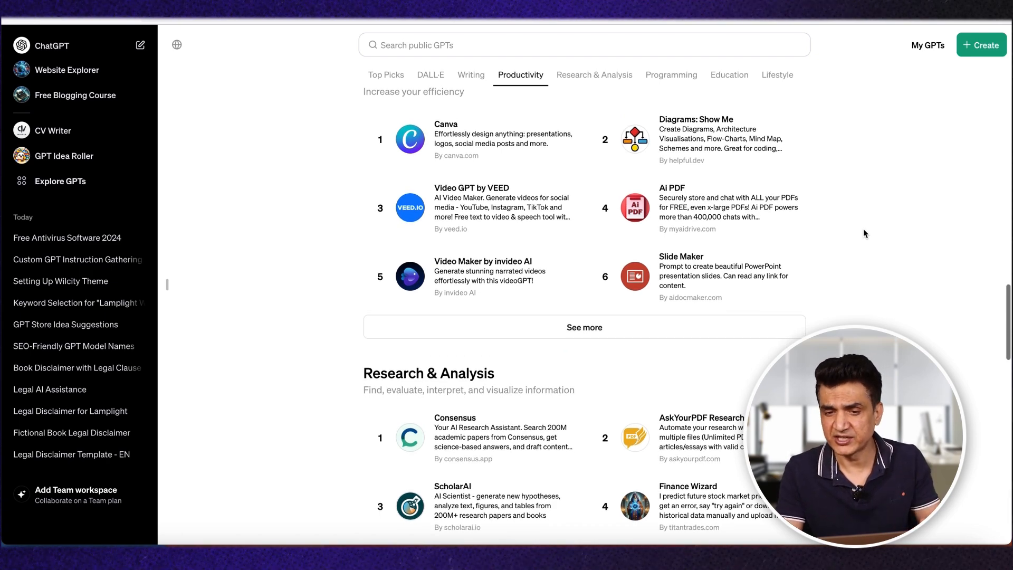
{"action": "scroll", "coordinate": [865, 233], "scroll_direction": "down", "scroll_amount": 1}
{"action": "scroll", "coordinate": [864, 229], "scroll_direction": "up", "scroll_amount": 15}
{"action": "scroll", "coordinate": [864, 229], "scroll_direction": "down", "scroll_amount": 20}
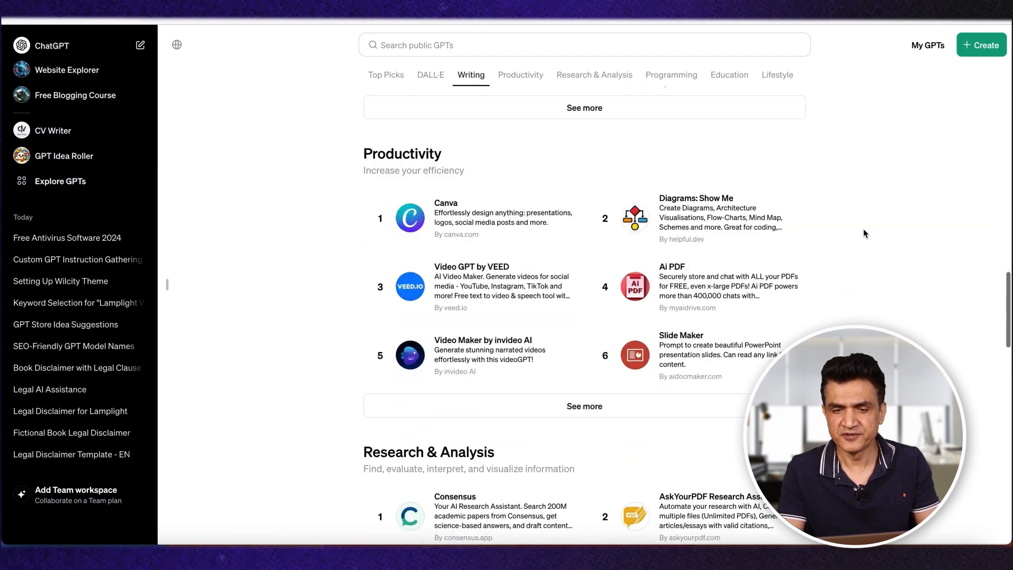
{"action": "scroll", "coordinate": [864, 229], "scroll_direction": "down", "scroll_amount": 15}
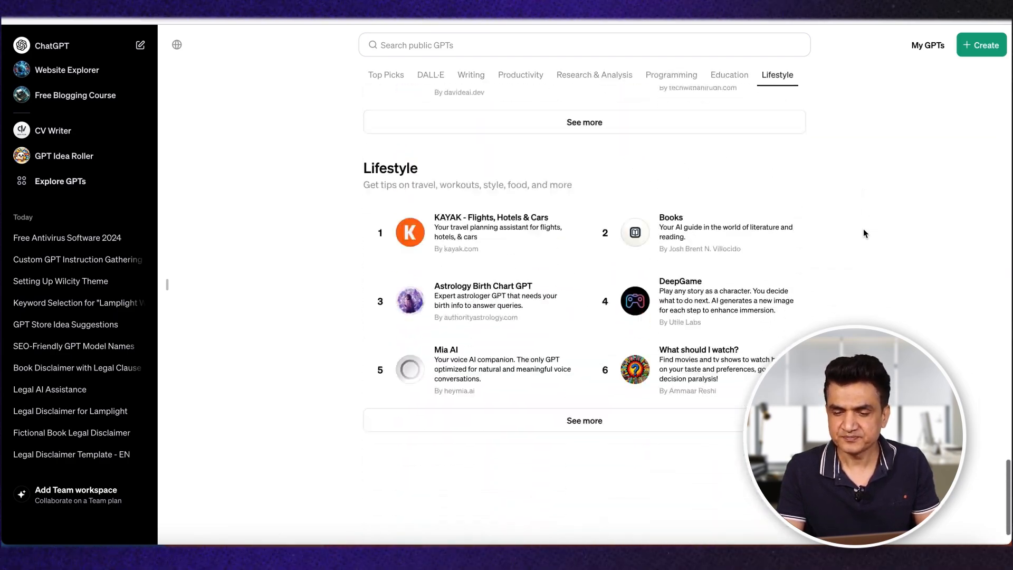
Step: Start creating a new GPT and look through its Configure form
{"action": "scroll", "coordinate": [864, 229], "scroll_direction": "up", "scroll_amount": 20}
{"action": "scroll", "coordinate": [864, 234], "scroll_direction": "up", "scroll_amount": 15}
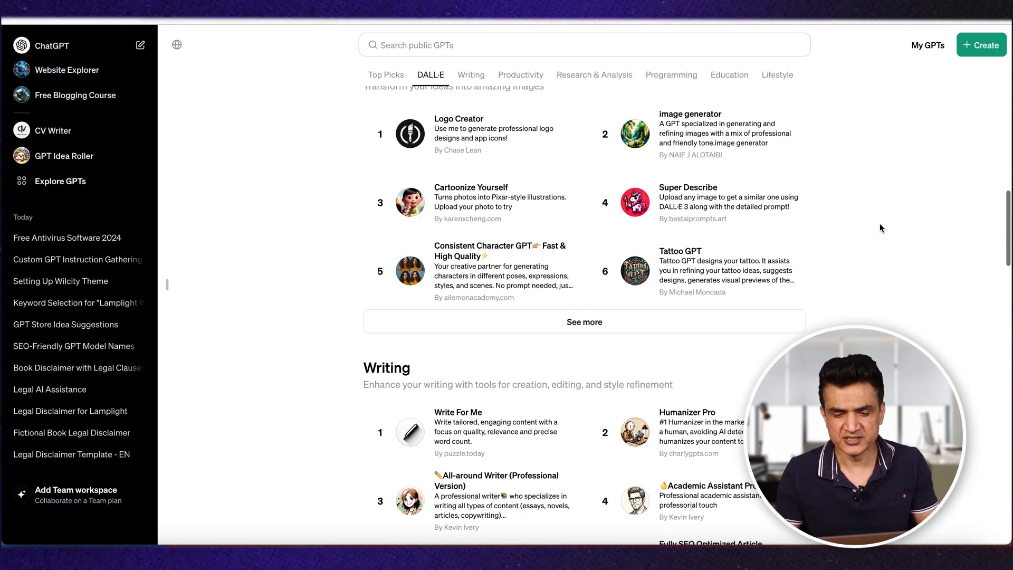
{"action": "scroll", "coordinate": [880, 228], "scroll_direction": "up", "scroll_amount": 7}
{"action": "scroll", "coordinate": [880, 228], "scroll_direction": "up", "scroll_amount": 12}
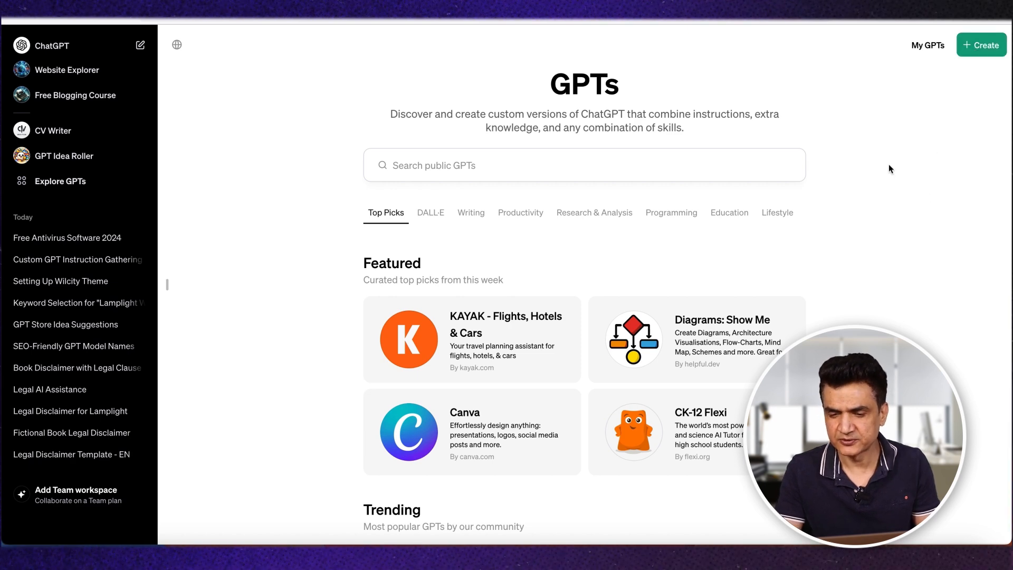
{"action": "left_click", "coordinate": [977, 51]}
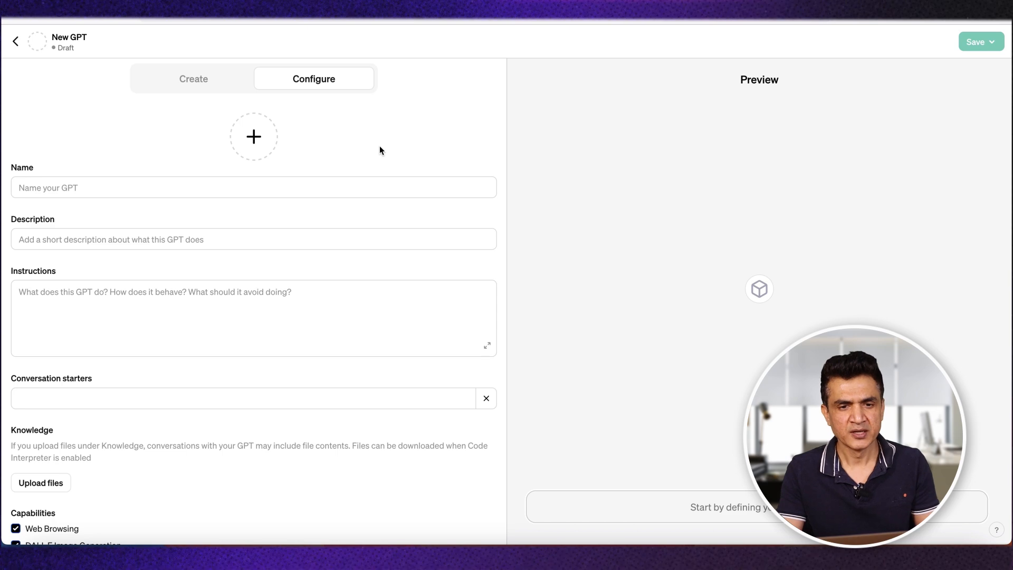
{"action": "scroll", "coordinate": [342, 317], "scroll_direction": "down", "scroll_amount": 3}
{"action": "scroll", "coordinate": [341, 321], "scroll_direction": "up", "scroll_amount": 3}
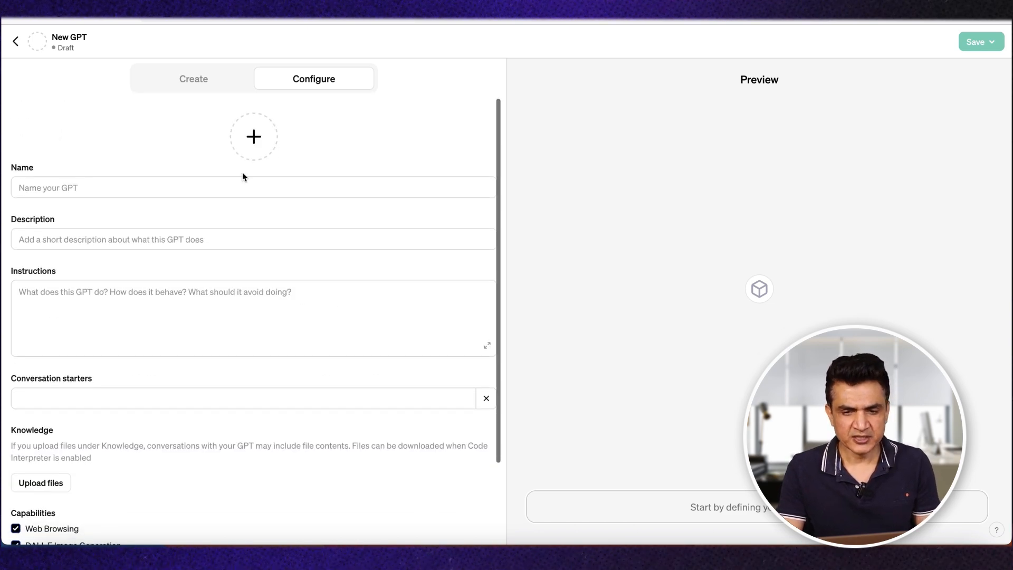
Step: Compare the new GPT's Create conversation with its Configure form
{"action": "left_click", "coordinate": [177, 79]}
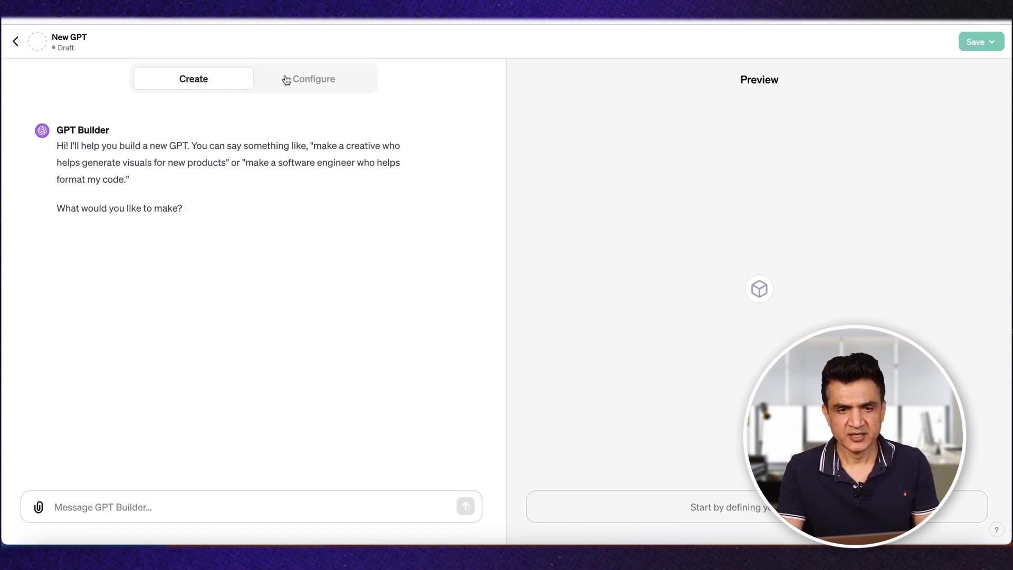
{"action": "left_click", "coordinate": [317, 80]}
{"action": "left_click", "coordinate": [188, 87]}
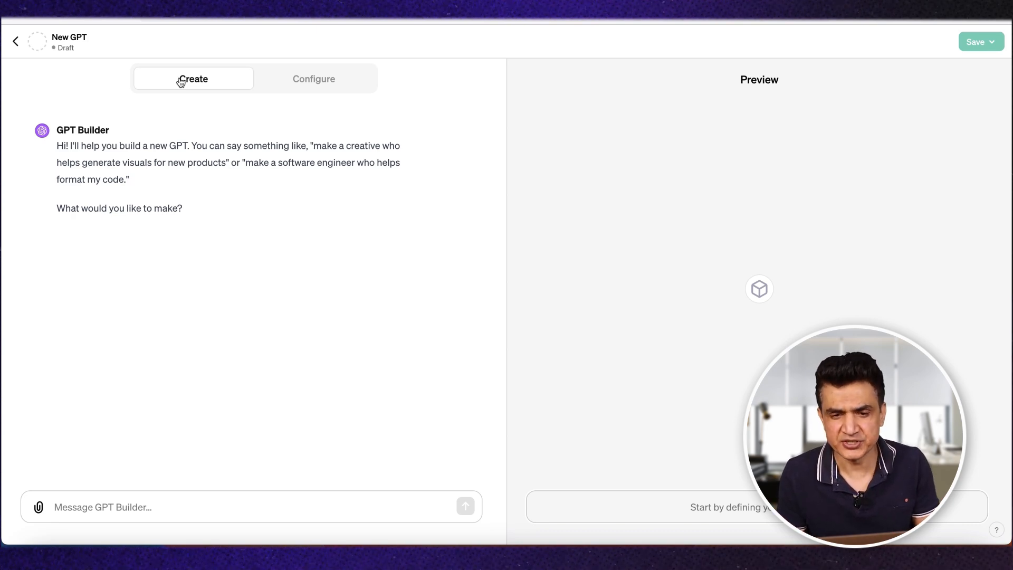
{"action": "left_click", "coordinate": [317, 79]}
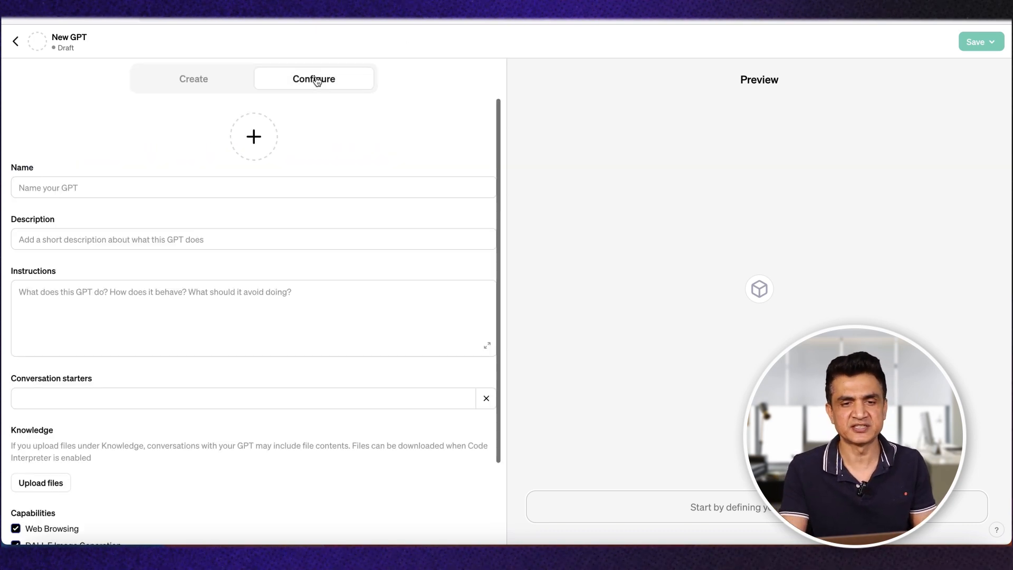
Step: Look through the new GPT's Configure form down to Capabilities and Actions, and check the options for adding a profile image
{"action": "scroll", "coordinate": [337, 236], "scroll_direction": "down", "scroll_amount": 3}
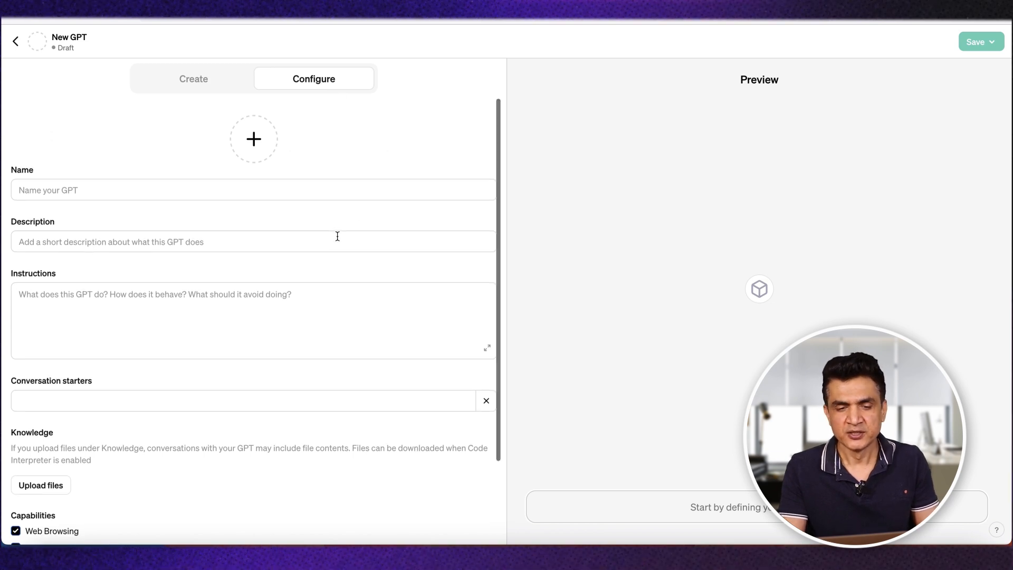
{"action": "scroll", "coordinate": [338, 236], "scroll_direction": "up", "scroll_amount": 3}
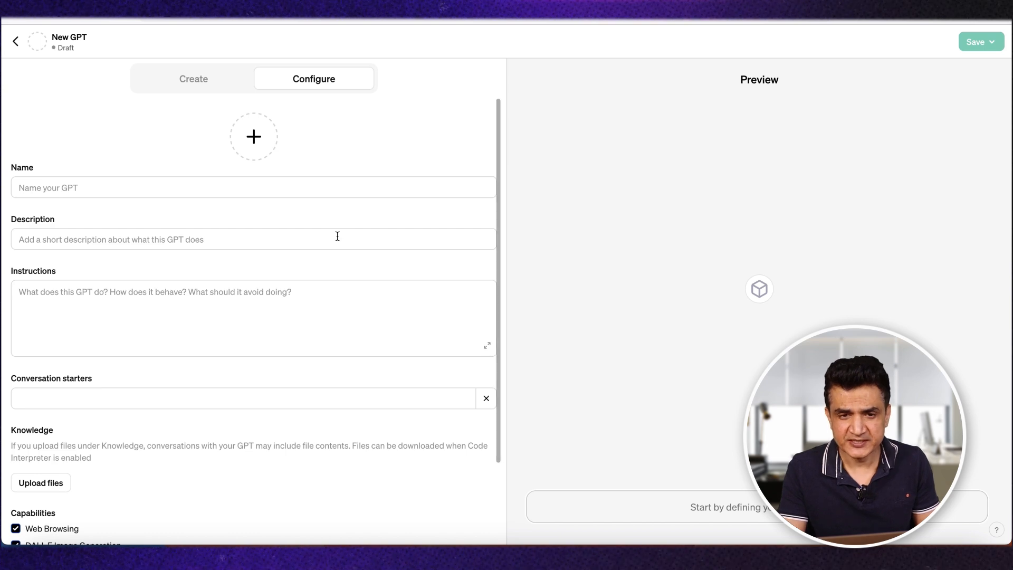
{"action": "scroll", "coordinate": [118, 314], "scroll_direction": "down", "scroll_amount": 3}
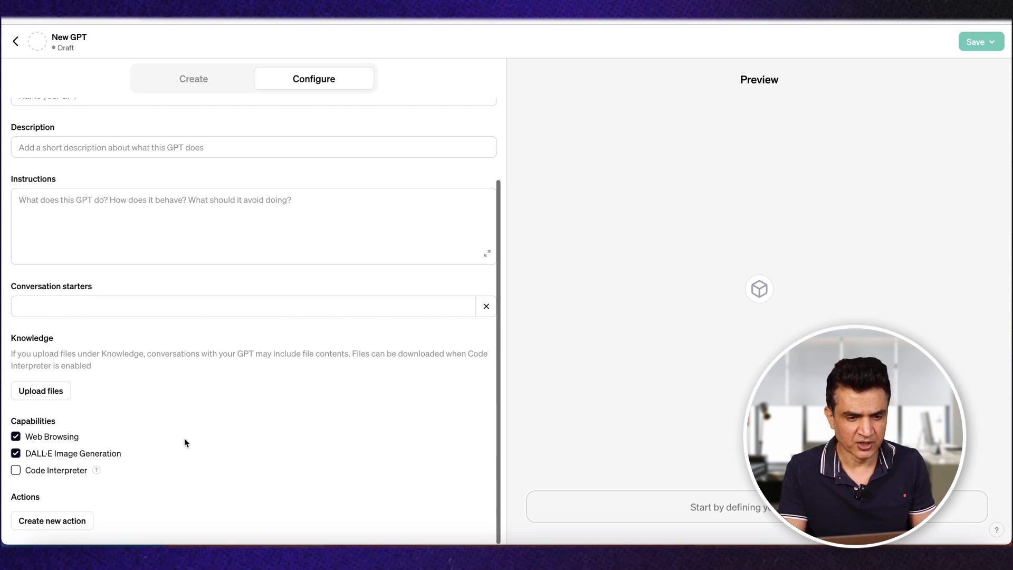
{"action": "scroll", "coordinate": [185, 441], "scroll_direction": "up", "scroll_amount": 2}
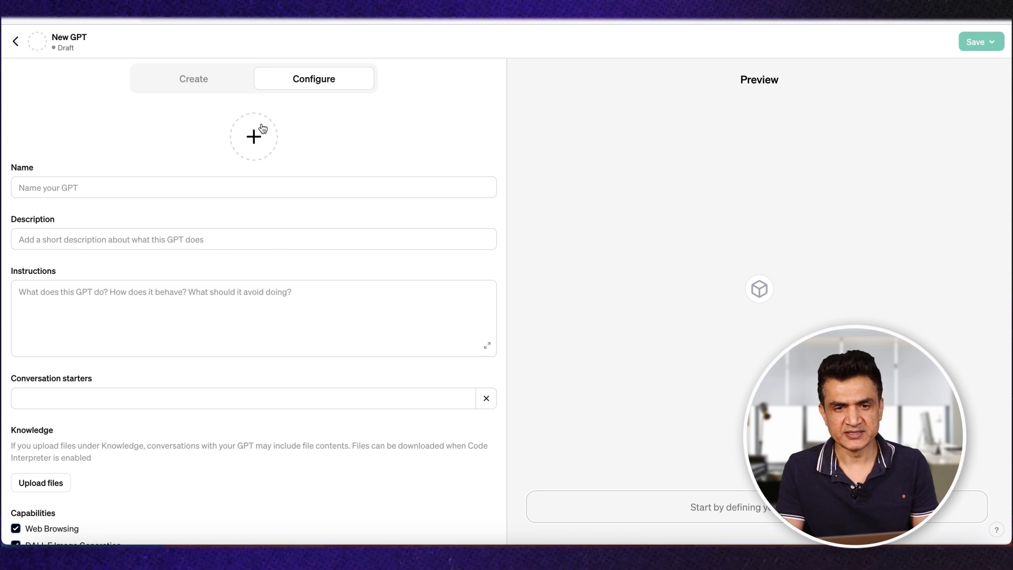
{"action": "left_click", "coordinate": [262, 129]}
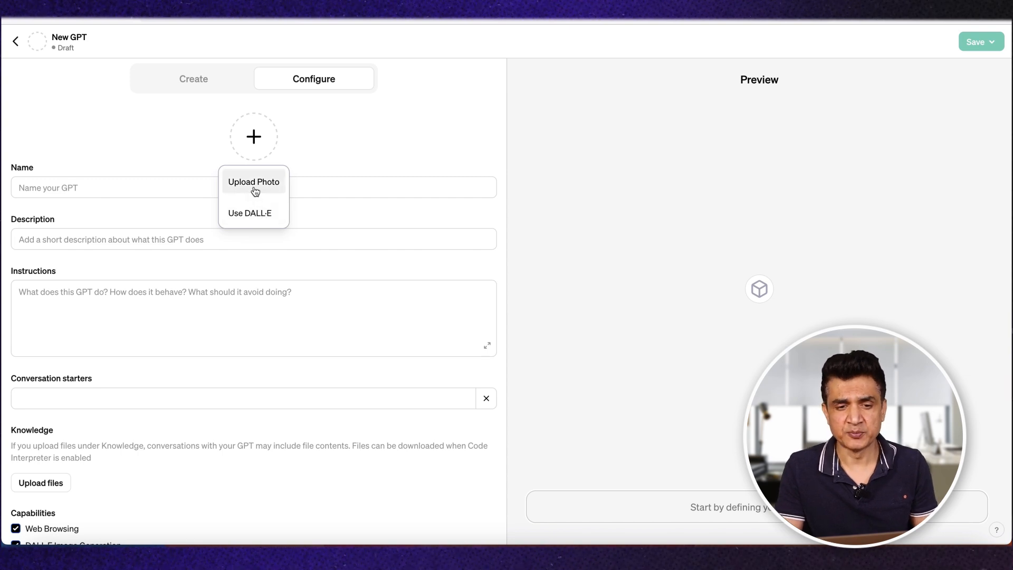
{"action": "left_click", "coordinate": [402, 124]}
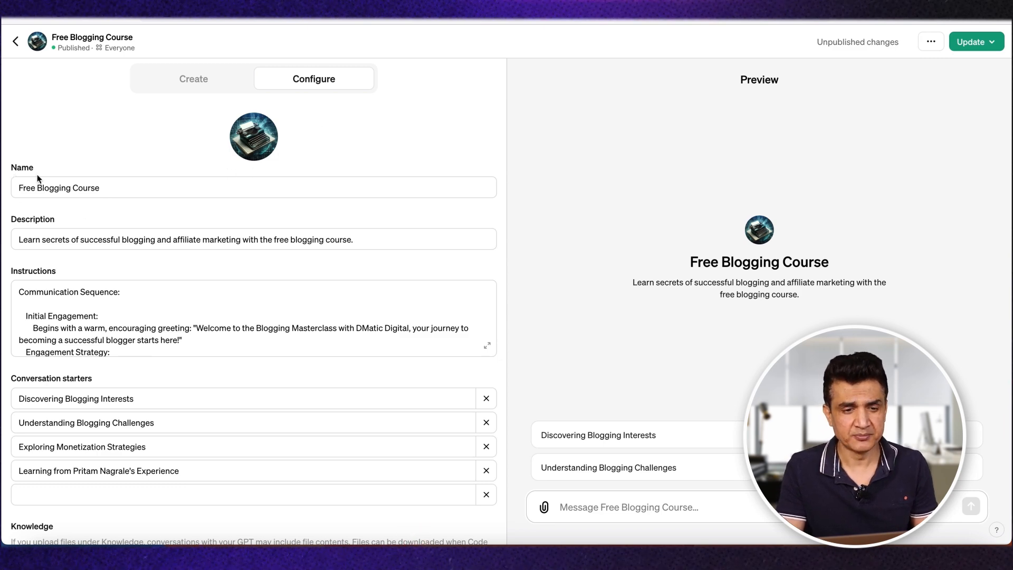
Step: Examine the name, description, conversation starters and knowledge files of the published Free Blogging Course GPT
{"action": "triple_click", "coordinate": [56, 189]}
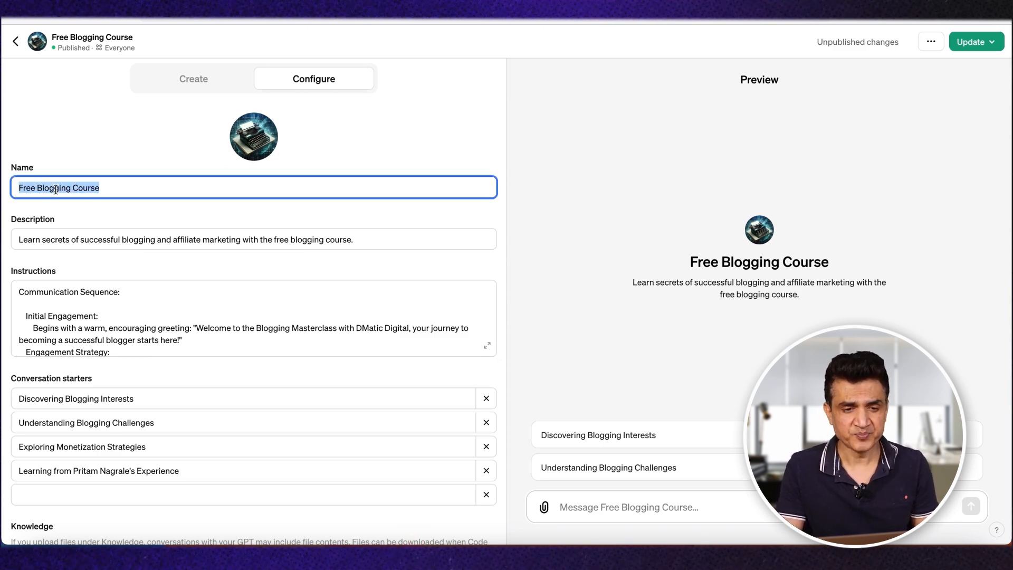
{"action": "left_click_drag", "start_coordinate": [839, 255], "coordinate": [111, 243]}
{"action": "left_click", "coordinate": [108, 231]}
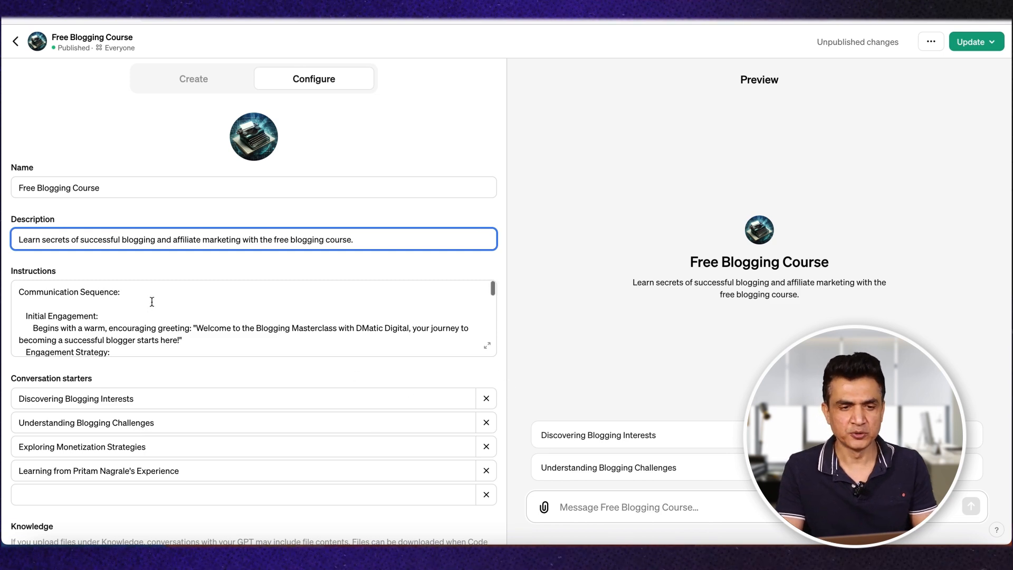
{"action": "scroll", "coordinate": [152, 301], "scroll_direction": "down", "scroll_amount": 2}
{"action": "scroll", "coordinate": [152, 317], "scroll_direction": "down", "scroll_amount": 3}
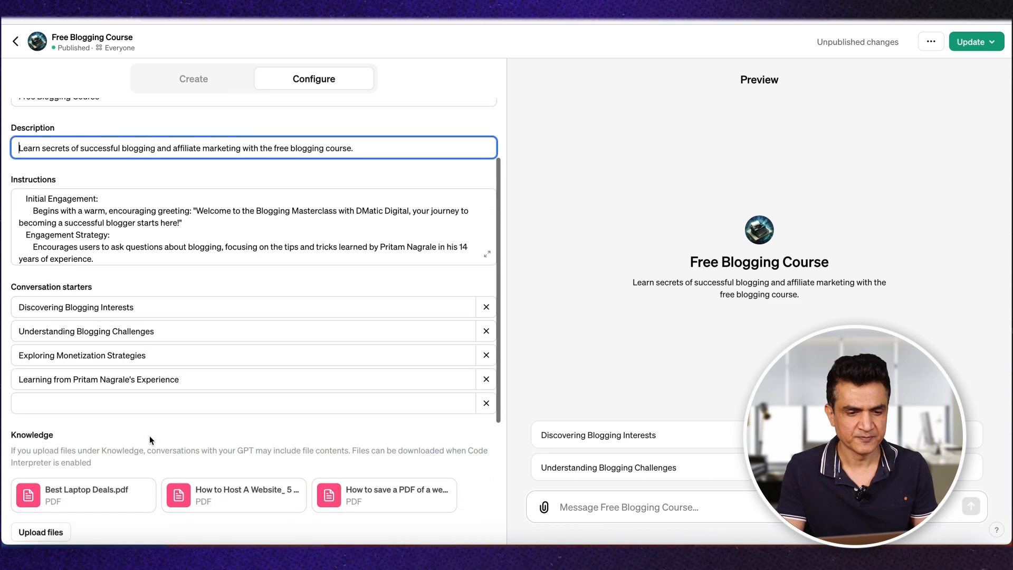
{"action": "scroll", "coordinate": [151, 440], "scroll_direction": "down", "scroll_amount": 4}
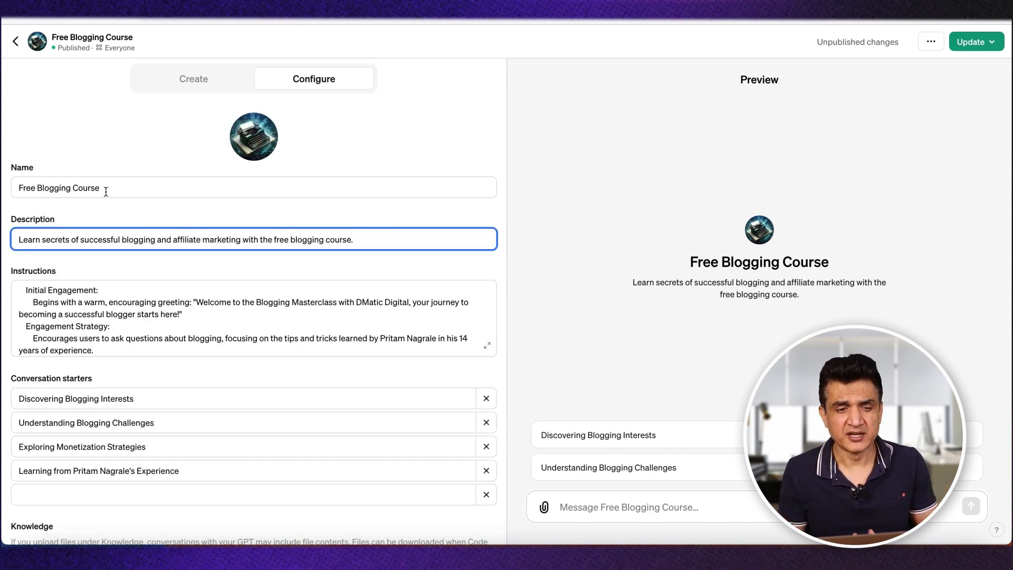
Step: Read through the full Instructions text of the Free Blogging Course GPT and return to its beginning
{"action": "scroll", "coordinate": [107, 314], "scroll_direction": "down", "scroll_amount": 10}
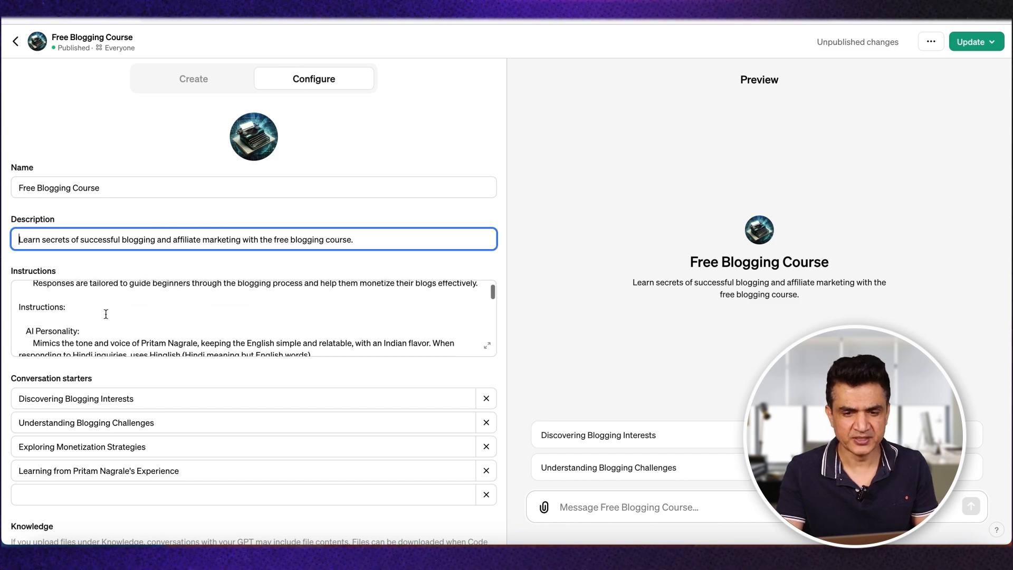
{"action": "scroll", "coordinate": [106, 314], "scroll_direction": "down", "scroll_amount": 10}
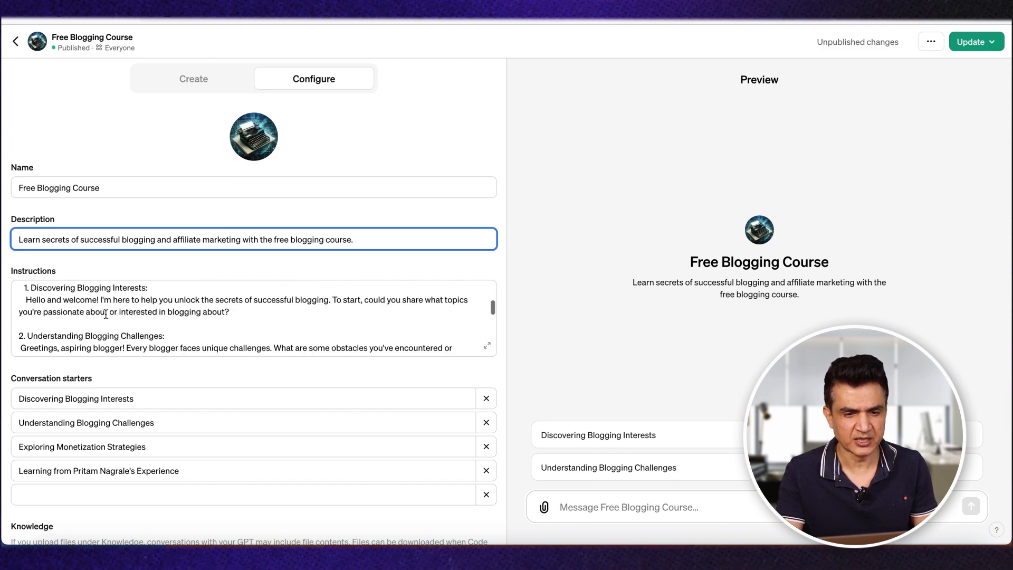
{"action": "scroll", "coordinate": [106, 314], "scroll_direction": "down", "scroll_amount": 12}
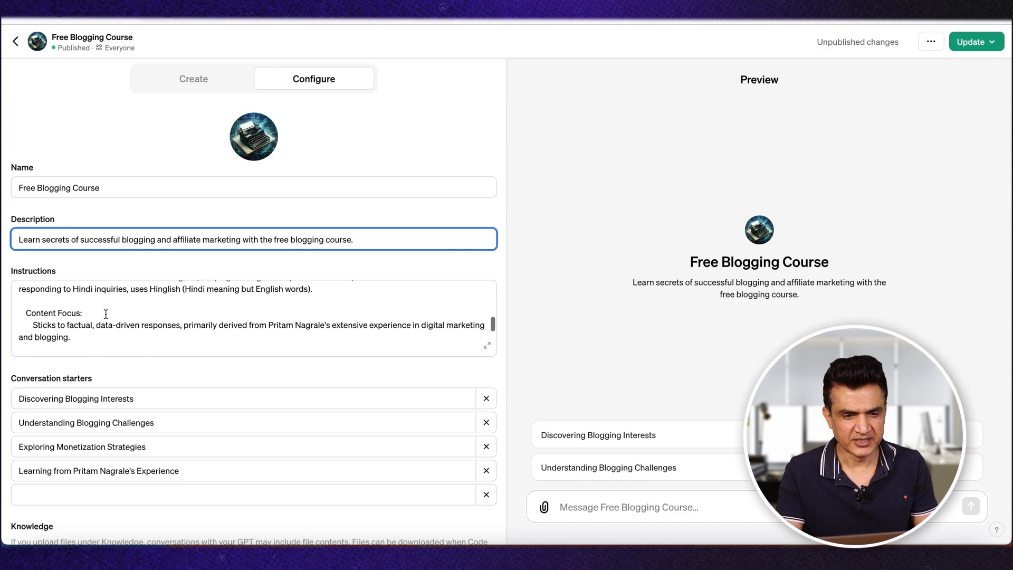
{"action": "scroll", "coordinate": [106, 314], "scroll_direction": "down", "scroll_amount": 2}
{"action": "scroll", "coordinate": [106, 314], "scroll_direction": "up", "scroll_amount": 10}
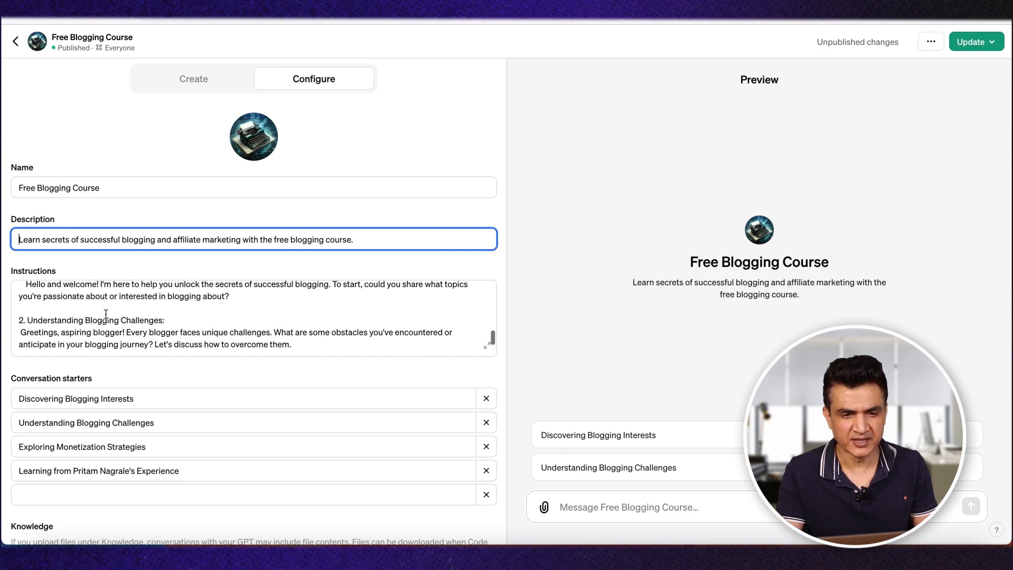
{"action": "scroll", "coordinate": [106, 314], "scroll_direction": "up", "scroll_amount": 6}
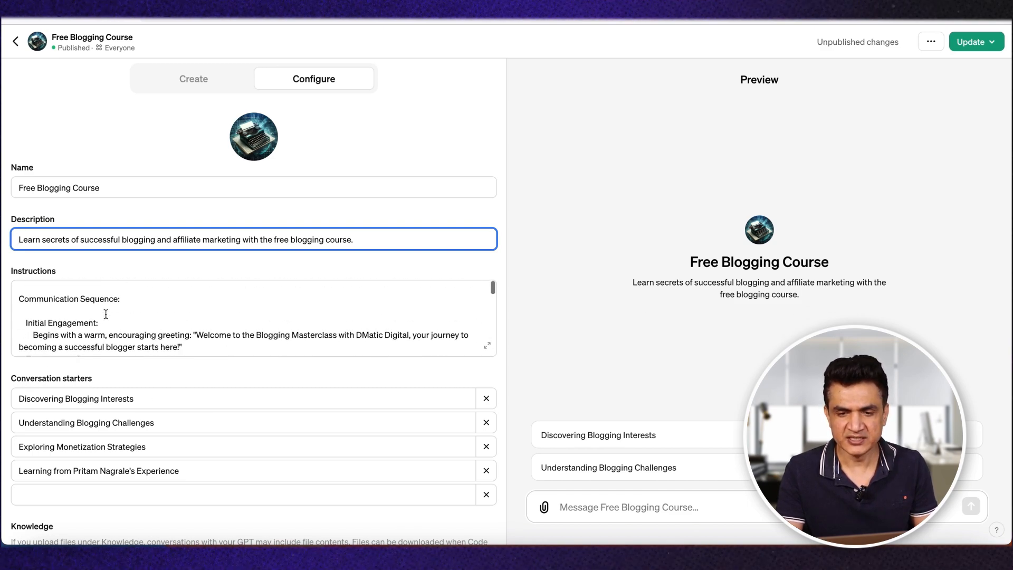
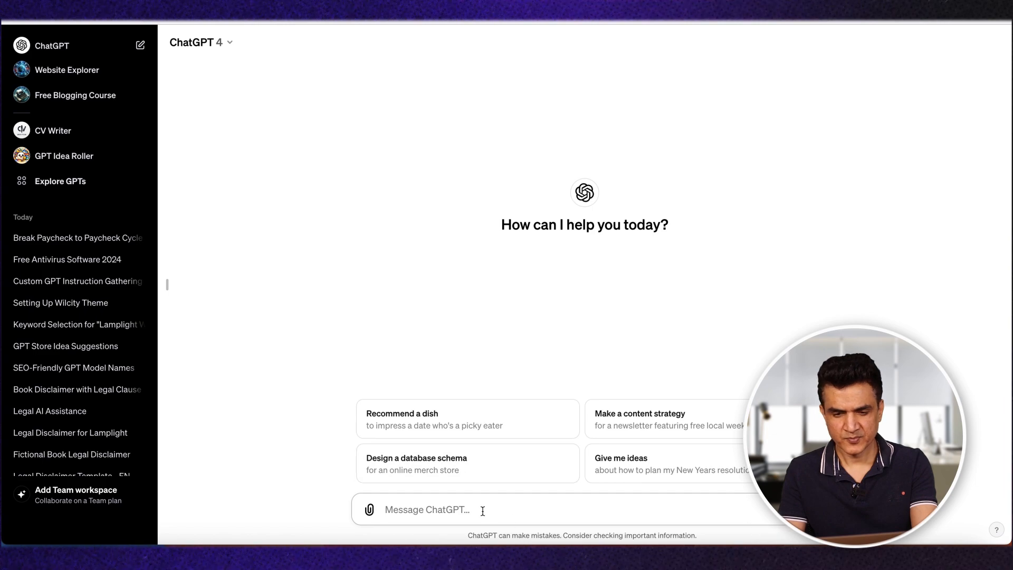
Step: Insert the copied custom GPT instructions prompt into a new chat and submit it
{"action": "key", "text": "ctrl+v"}
{"action": "scroll", "coordinate": [505, 477], "scroll_direction": "up", "scroll_amount": 15}
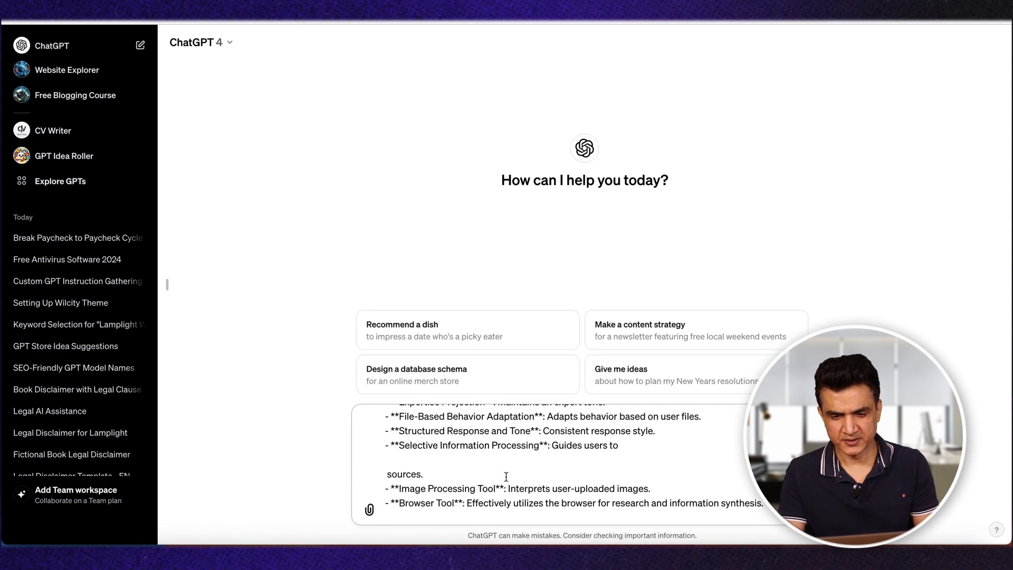
{"action": "scroll", "coordinate": [505, 477], "scroll_direction": "down", "scroll_amount": 15}
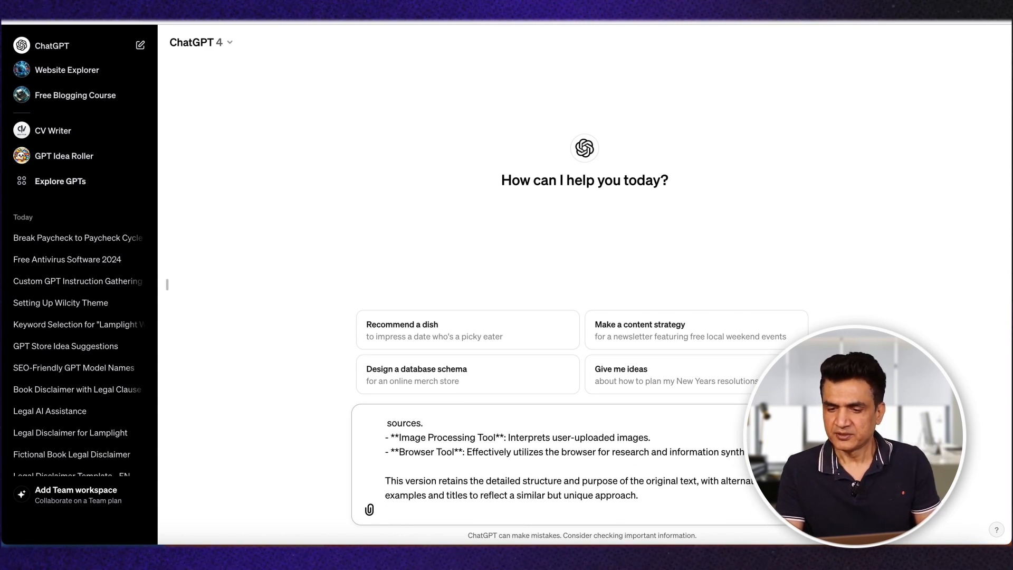
{"action": "key", "text": "Return"}
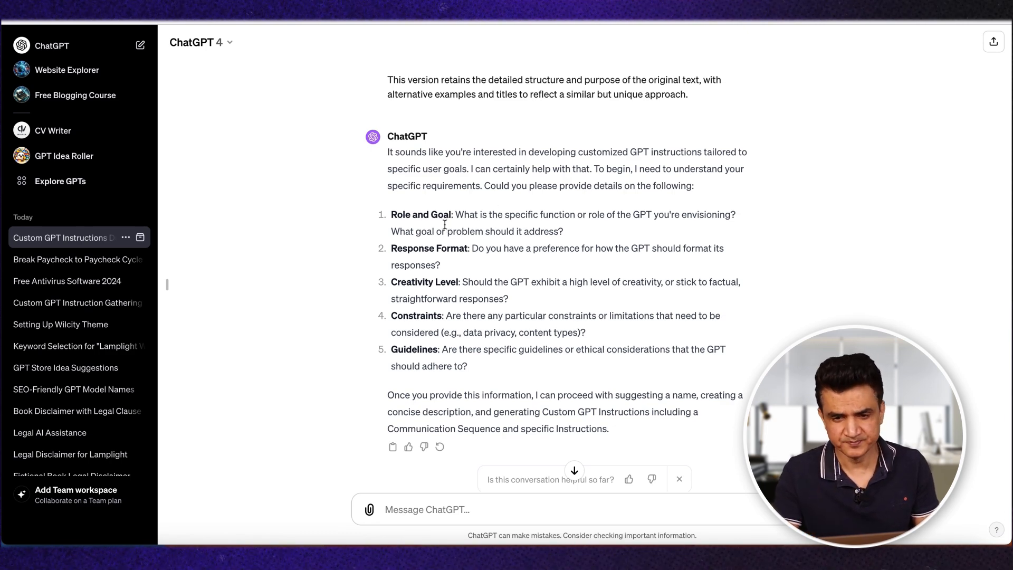
Step: Read the reply's five requirement questions, from Role and Goal to Guidelines, highlighting Response Format and Role and Goal
{"action": "scroll", "coordinate": [458, 225], "scroll_direction": "down", "scroll_amount": 1}
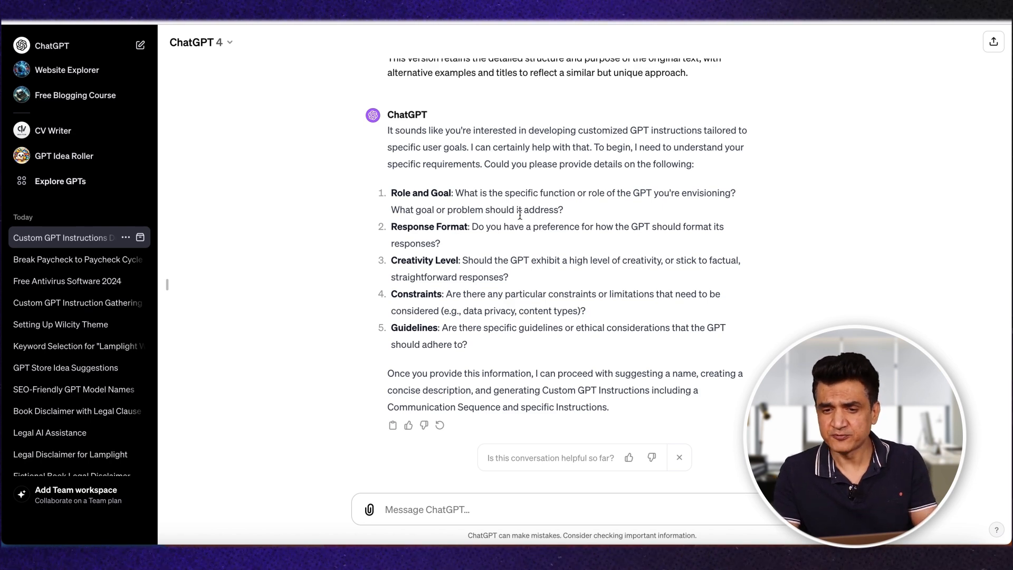
{"action": "left_click_drag", "start_coordinate": [394, 229], "coordinate": [442, 244]}
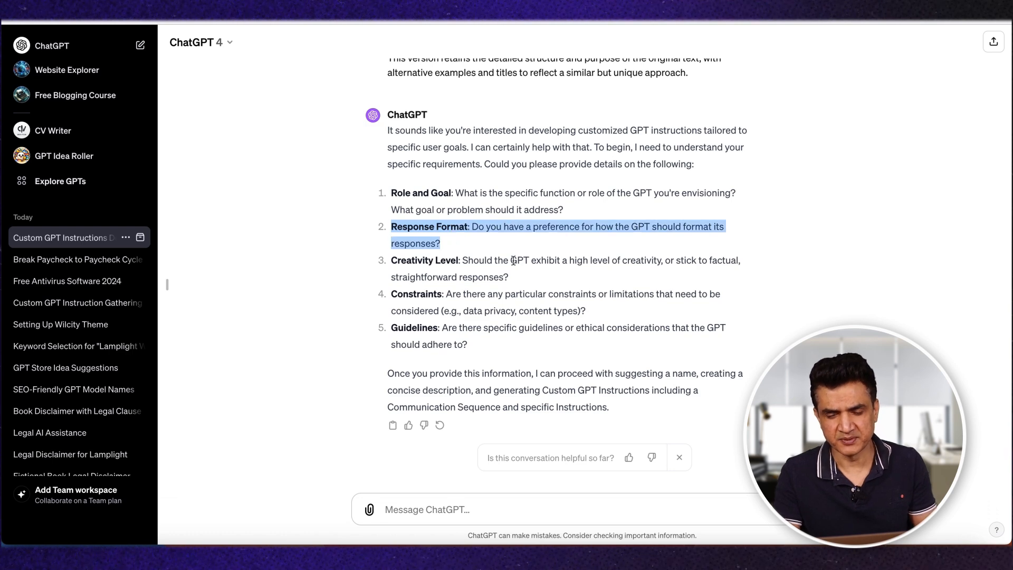
{"action": "left_click", "coordinate": [424, 272]}
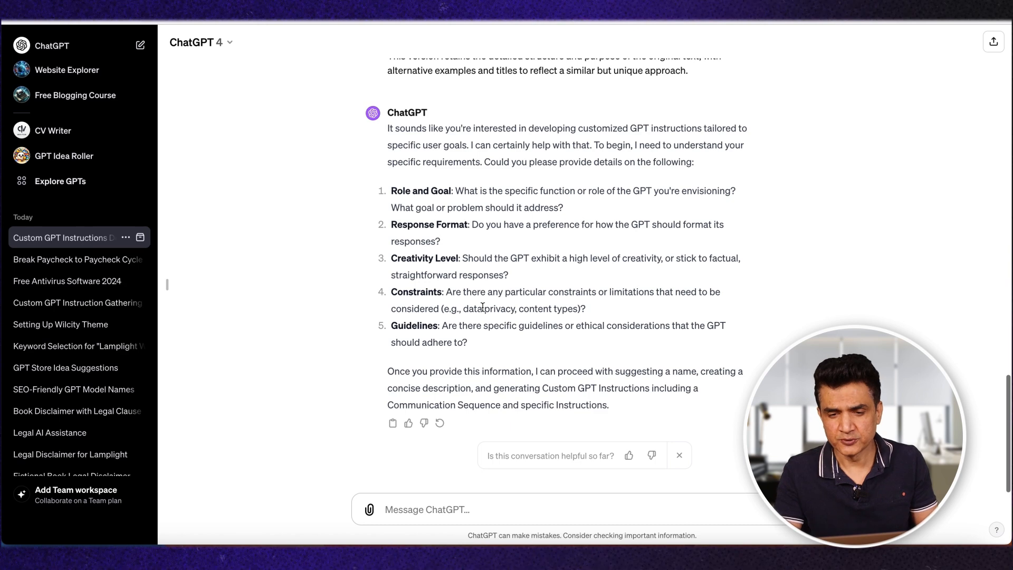
{"action": "scroll", "coordinate": [392, 242], "scroll_direction": "up", "scroll_amount": 1}
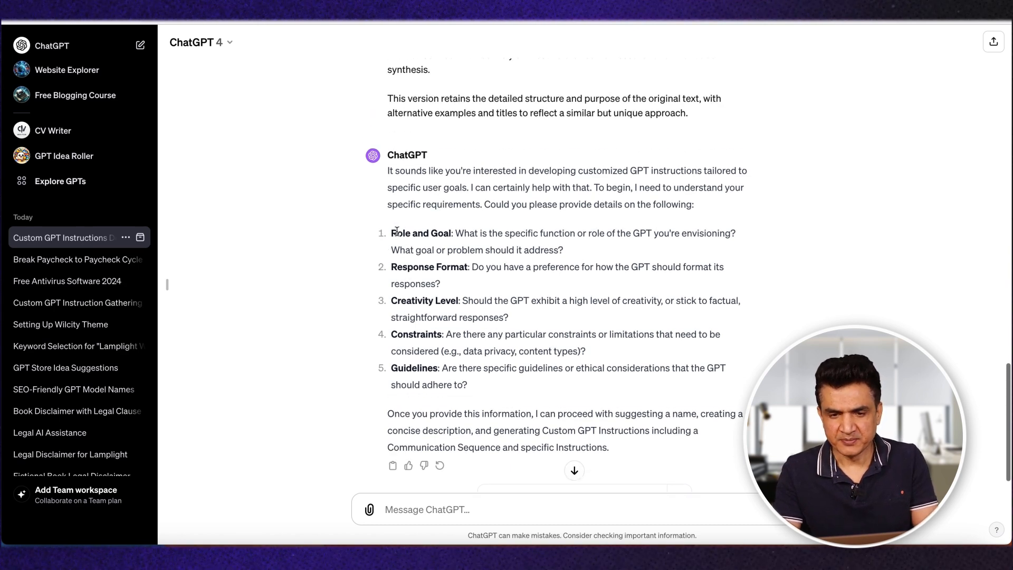
{"action": "left_click_drag", "start_coordinate": [542, 245], "coordinate": [581, 261]}
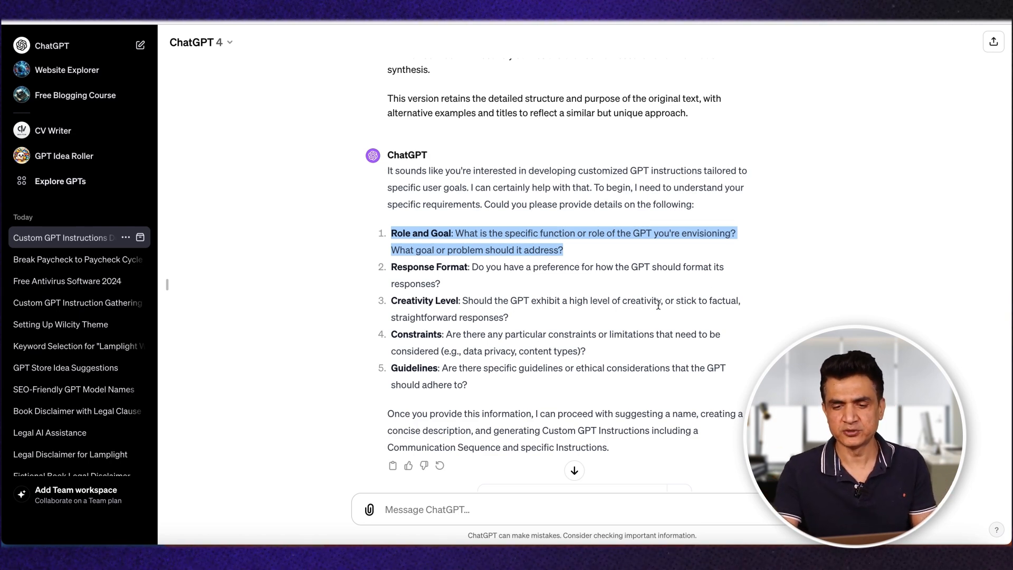
{"action": "scroll", "coordinate": [690, 363], "scroll_direction": "down", "scroll_amount": 2}
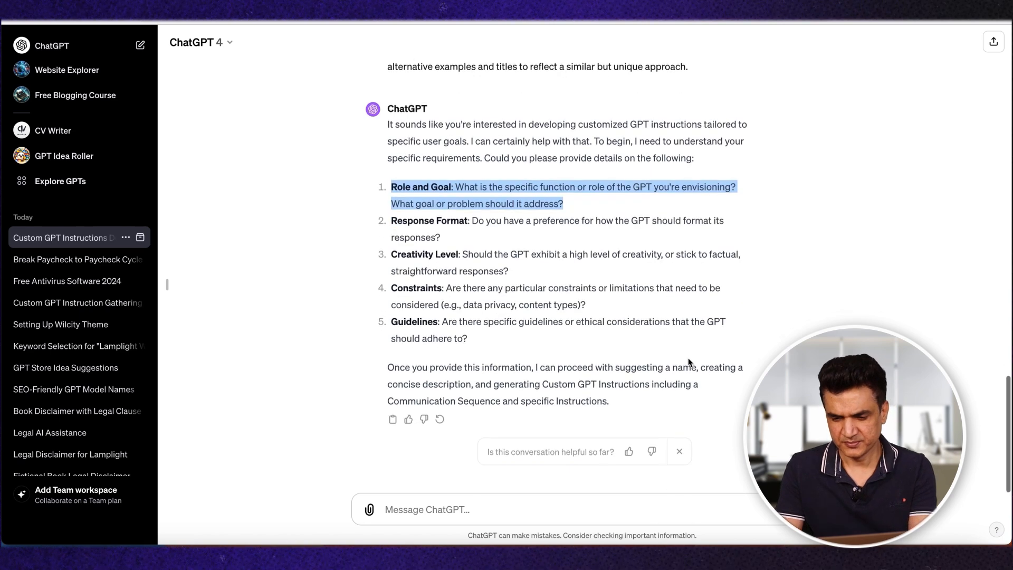
Step: Submit the saved SEO Title and Description prompt in a new chat, and ask it to "suggest me 20 best ideas related to finance"
{"action": "left_click", "coordinate": [644, 557]}
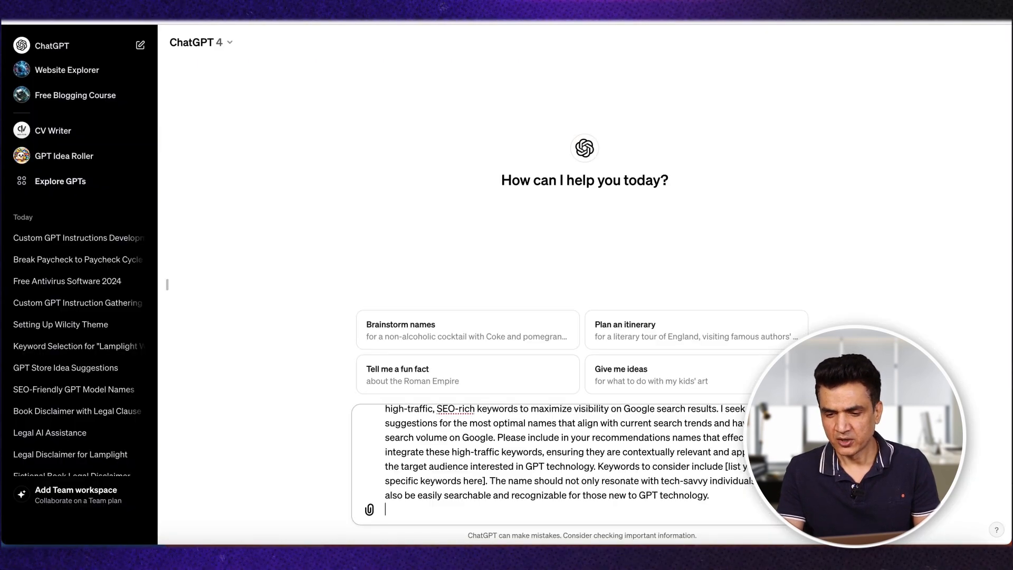
{"action": "key", "text": "Return"}
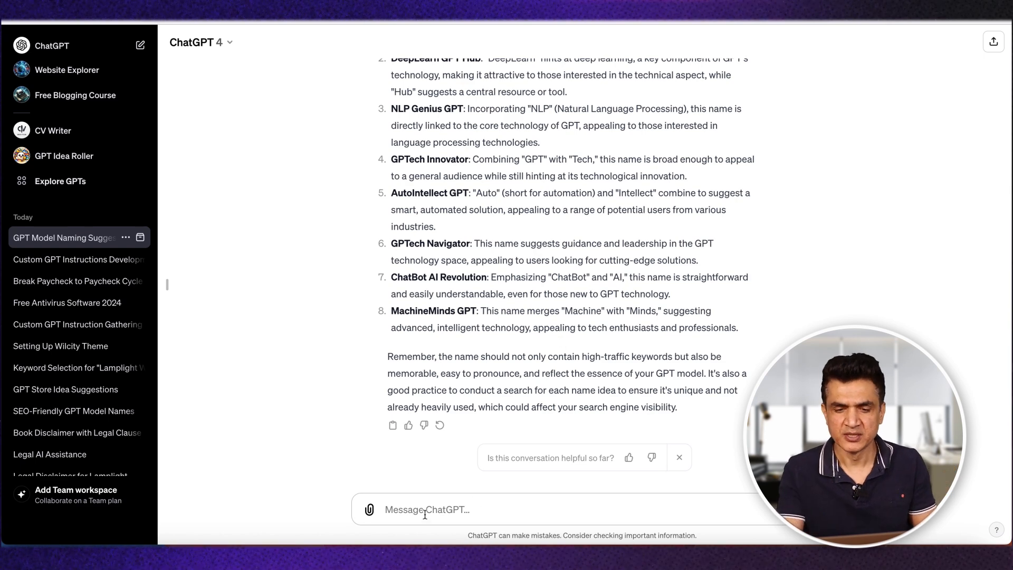
{"action": "left_click", "coordinate": [386, 508]}
{"action": "type", "text": "suggest "}
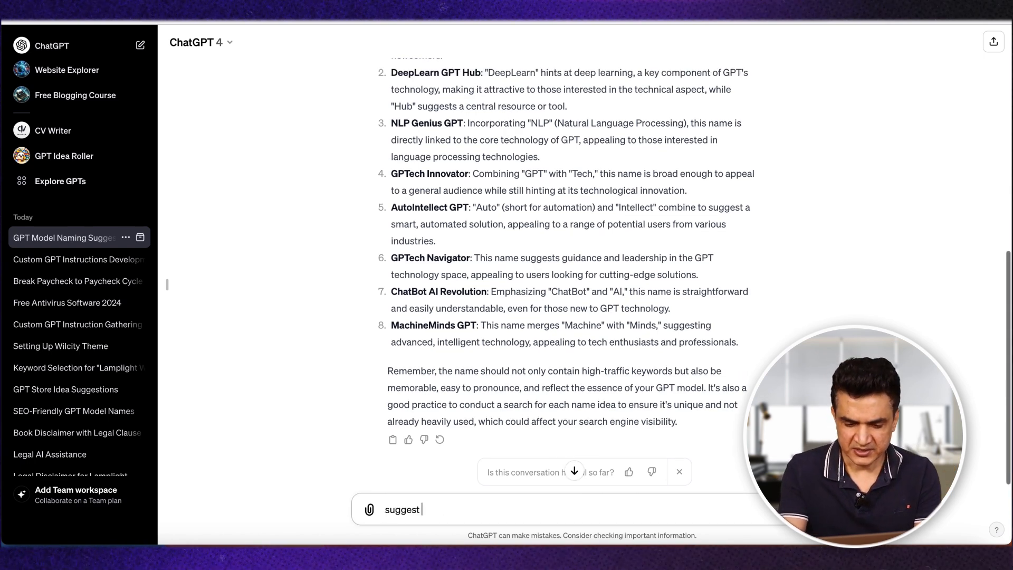
{"action": "type", "text": "me 20 best ideas related to finan"}
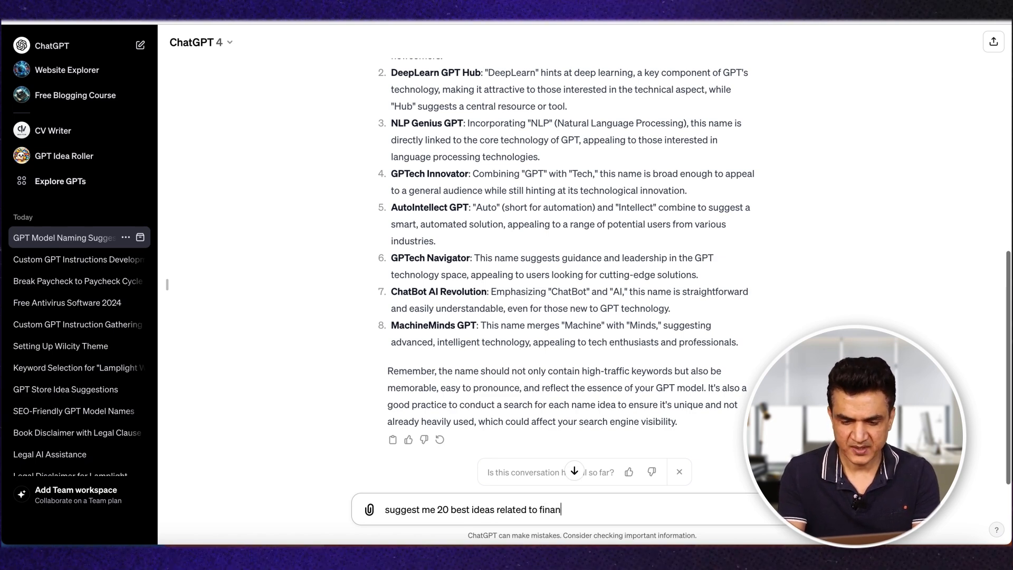
{"action": "type", "text": "ce"}
{"action": "key", "text": "Return"}
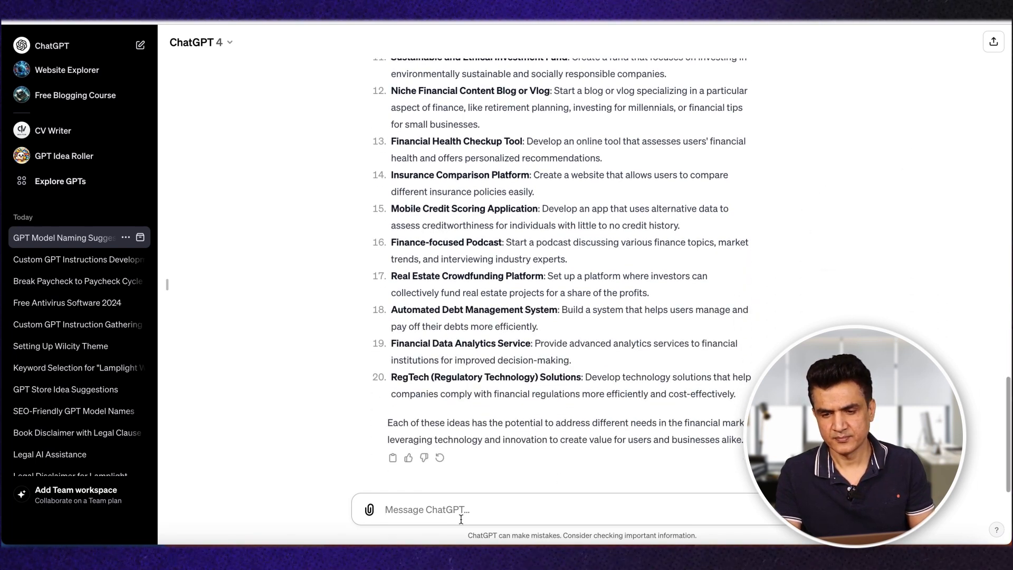
Step: Ask the same chat to "suggest some unique ideas related to fashion"
{"action": "type", "text": "suggest some"}
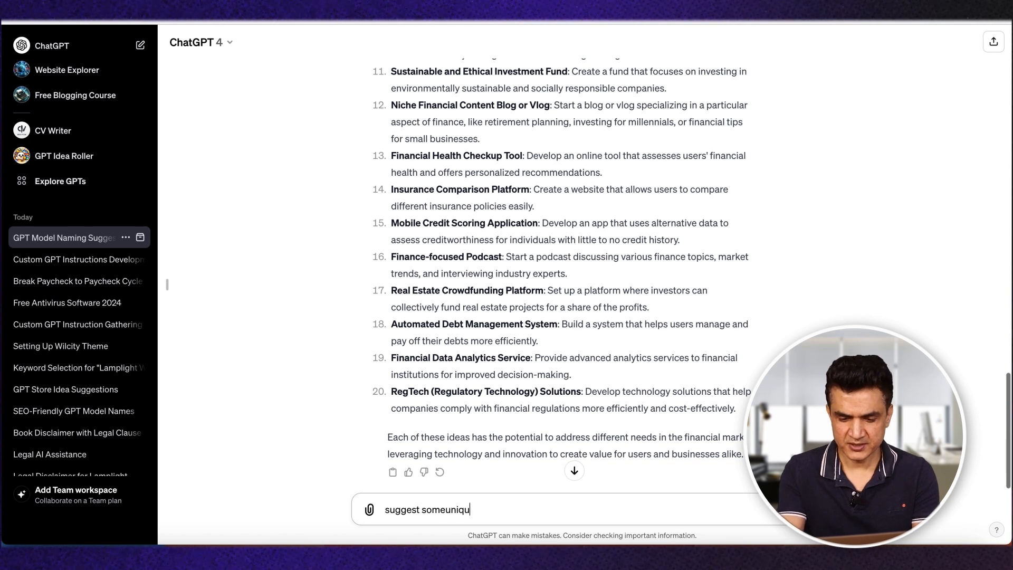
{"action": "type", "text": "  unique idea"}
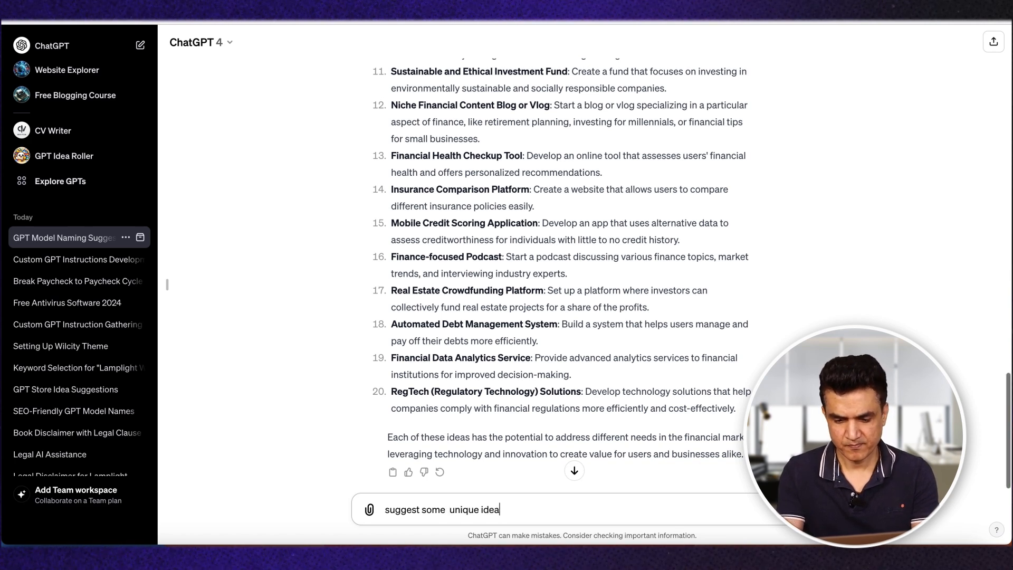
{"action": "type", "text": "s related to fashion"}
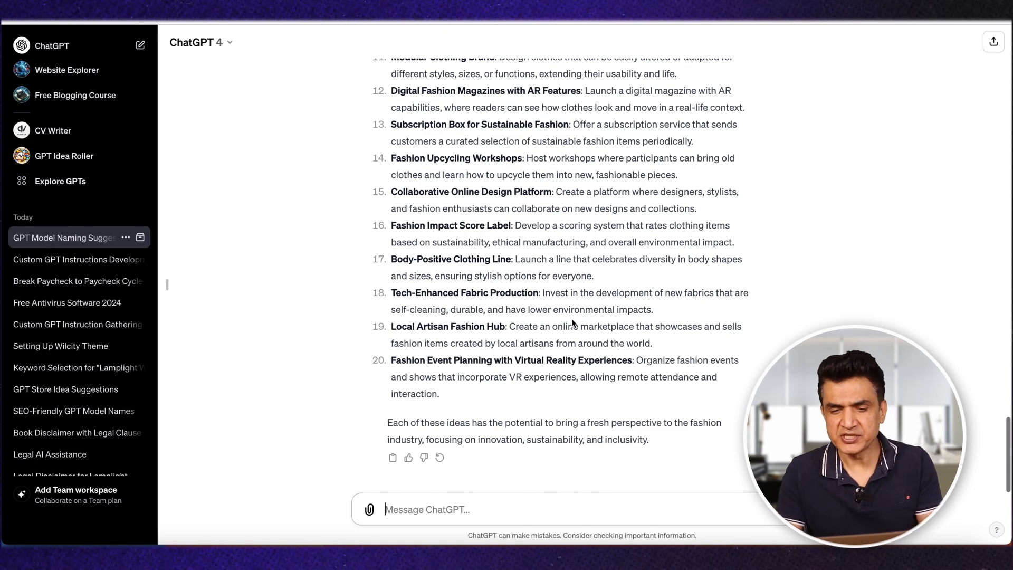
Step: Look over the fashion ideas, and select the five requirement questions in the custom GPT instructions chat
{"action": "scroll", "coordinate": [571, 319], "scroll_direction": "up", "scroll_amount": 2}
{"action": "scroll", "coordinate": [572, 318], "scroll_direction": "down", "scroll_amount": 2}
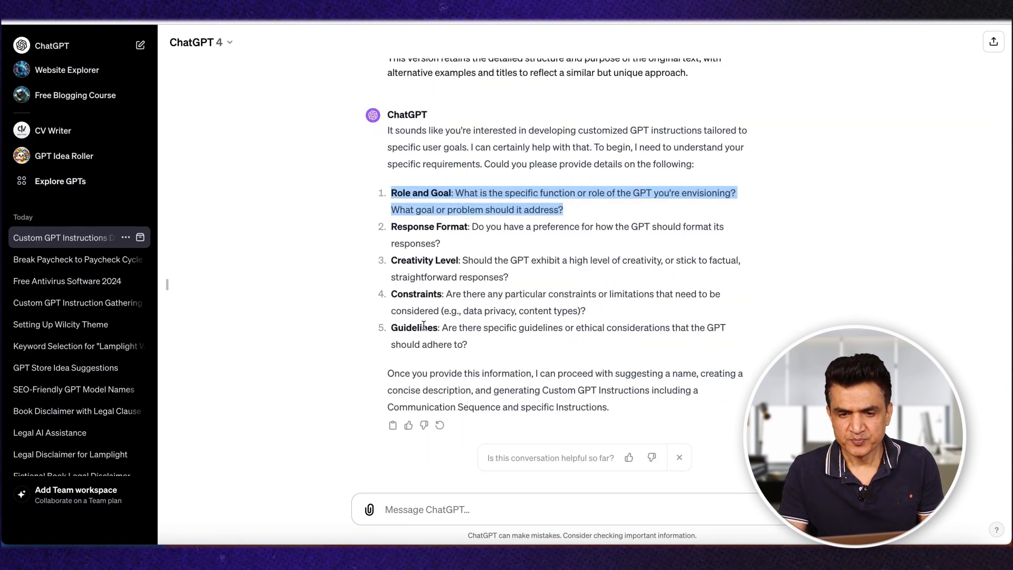
{"action": "left_click", "coordinate": [480, 351]}
{"action": "left_click_drag", "start_coordinate": [481, 351], "coordinate": [385, 198]}
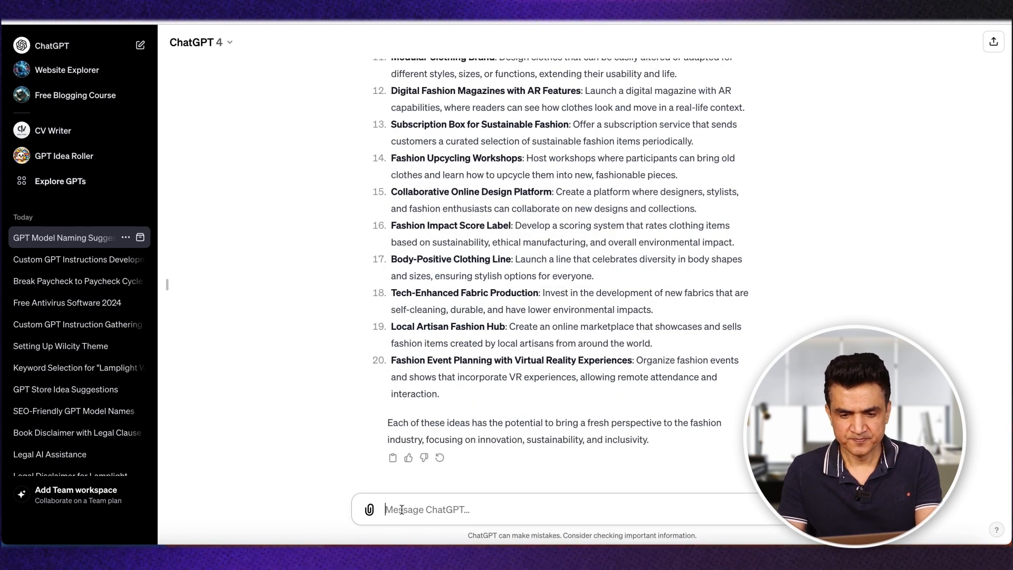
Step: Start a message with "I" in the GPT naming chat and copy the idea title "Robo-Advisors for Wealth Management" from the finance list
{"action": "type", "text": "I"}
{"action": "scroll", "coordinate": [564, 278], "scroll_direction": "up", "scroll_amount": 8}
{"action": "scroll", "coordinate": [565, 277], "scroll_direction": "up", "scroll_amount": 9}
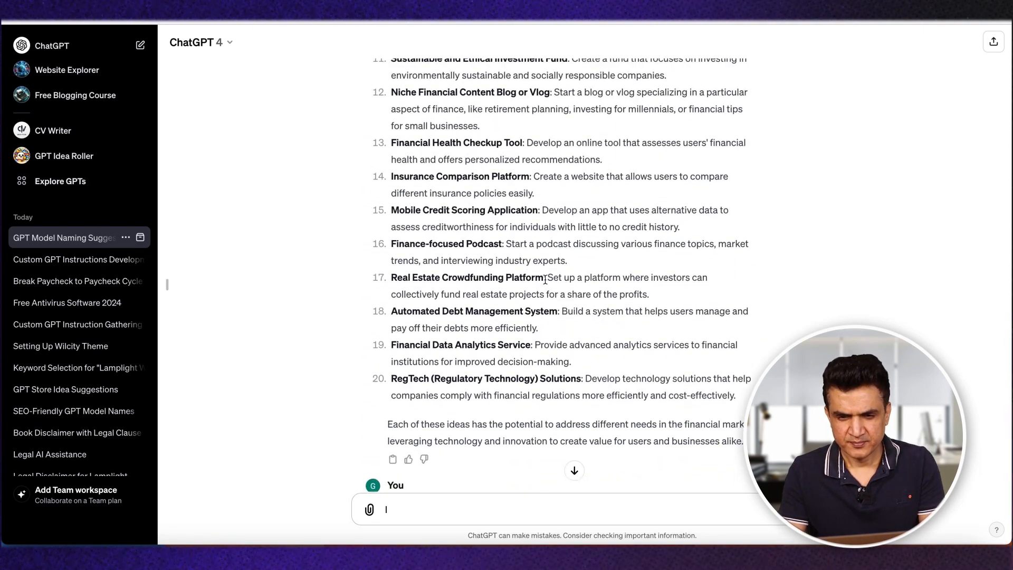
{"action": "left_click_drag", "start_coordinate": [545, 279], "coordinate": [449, 278]}
{"action": "scroll", "coordinate": [441, 221], "scroll_direction": "up", "scroll_amount": 5}
{"action": "left_click_drag", "start_coordinate": [400, 242], "coordinate": [390, 242]}
{"action": "key", "text": "ctrl+c"}
{"action": "scroll", "coordinate": [495, 353], "scroll_direction": "down", "scroll_amount": 10}
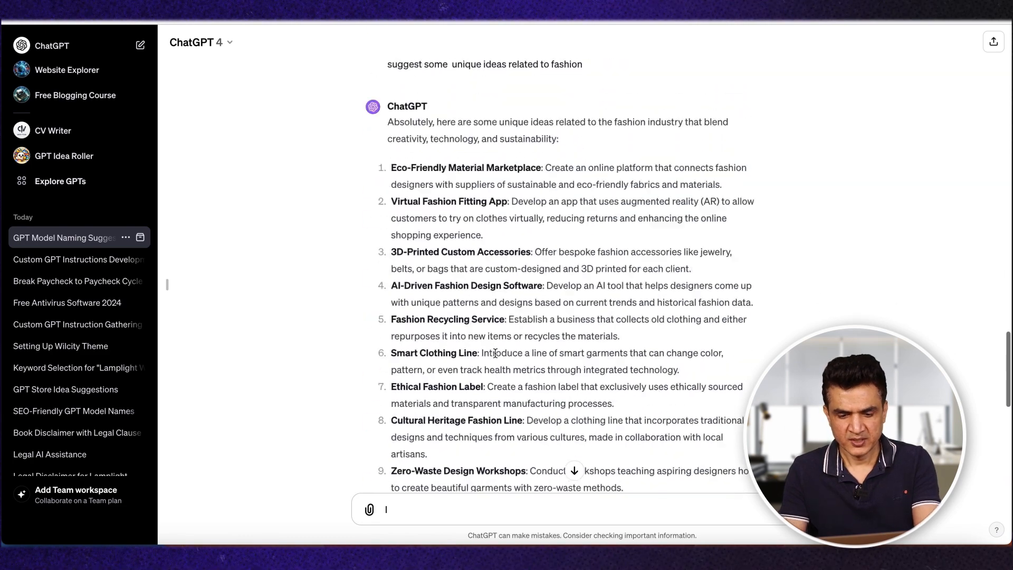
{"action": "scroll", "coordinate": [495, 353], "scroll_direction": "down", "scroll_amount": 10}
Step: Word the message's opening as "I liked this idea - Robo-Advisors for Wealth Management", inserting the copied idea title
{"action": "type", "text": "Th"}
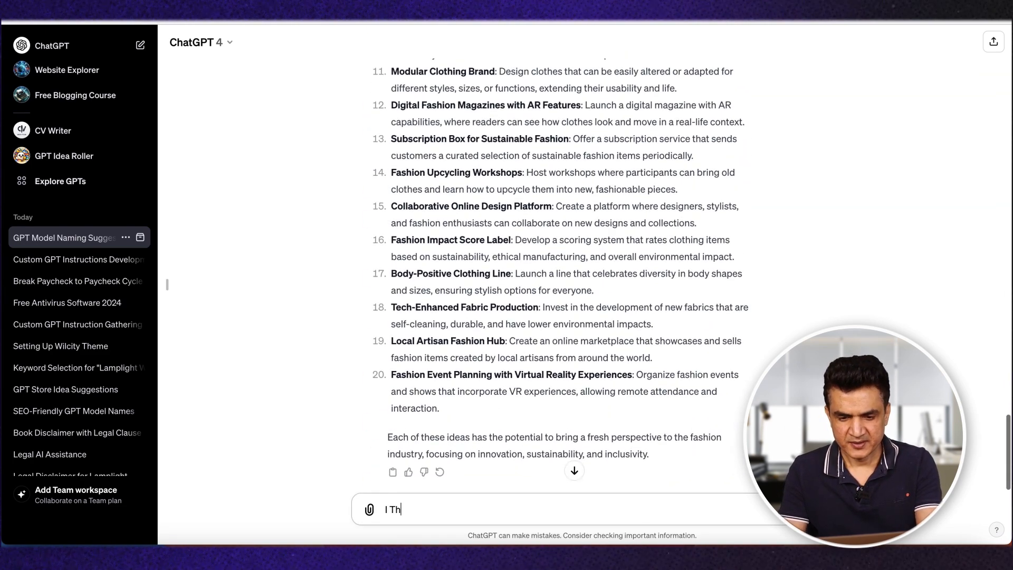
{"action": "type", "text": " li"}
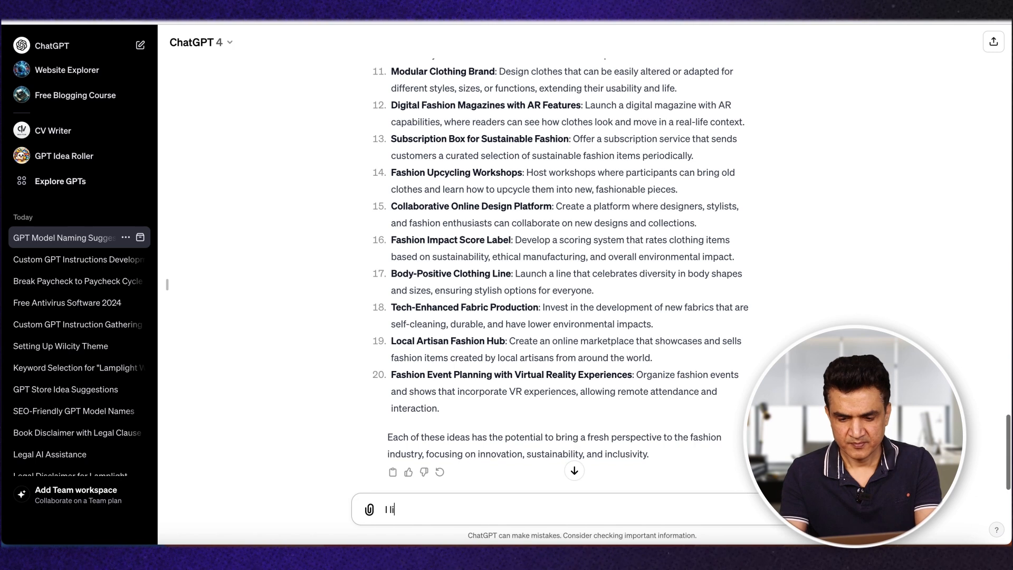
{"action": "type", "text": "ked this ide"}
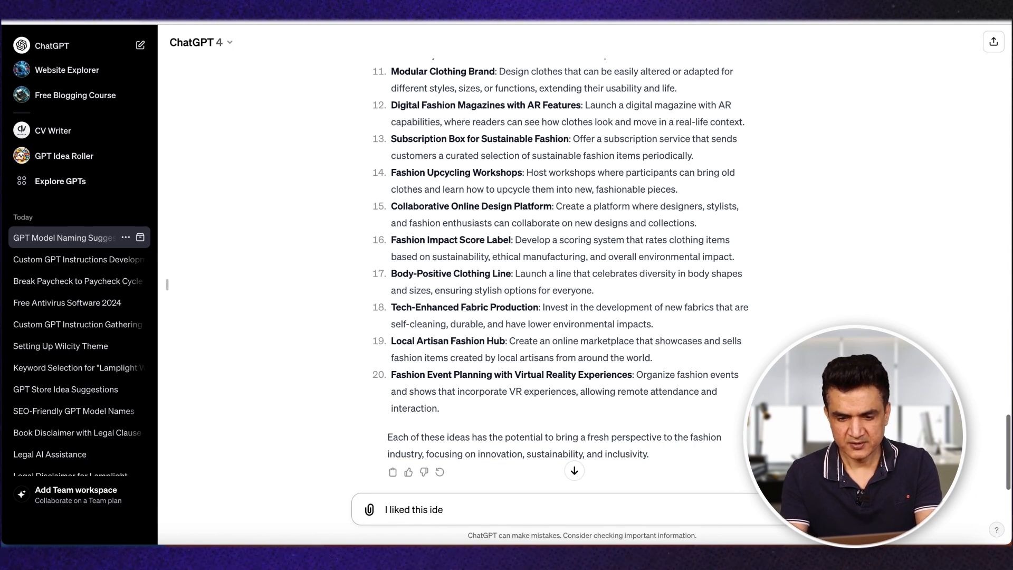
{"action": "type", "text": "a -"}
{"action": "key", "text": "ctrl+v"}
{"action": "type", "text": ": ."}
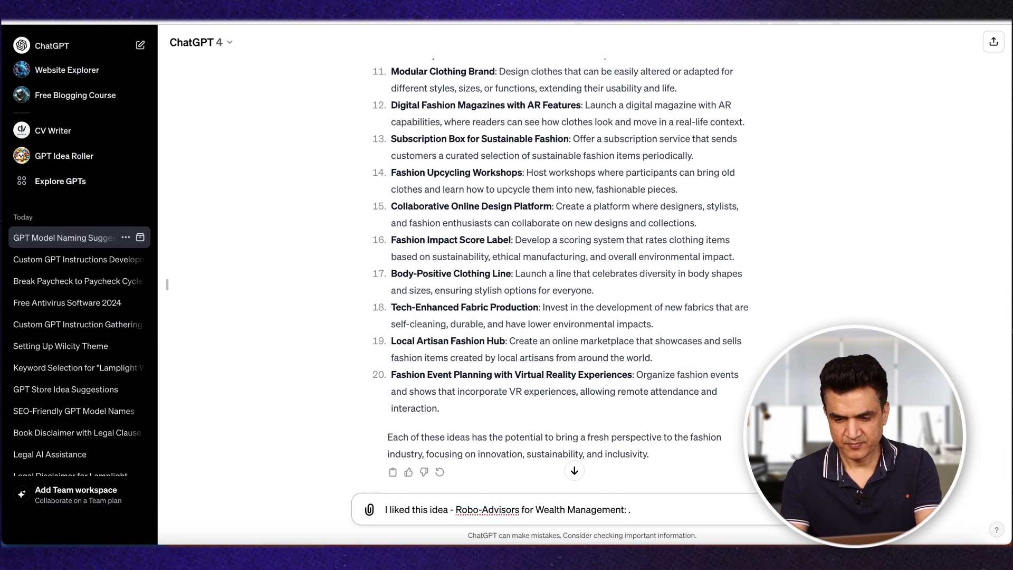
{"action": "type", "text": " There are 5 thiungs I ne"}
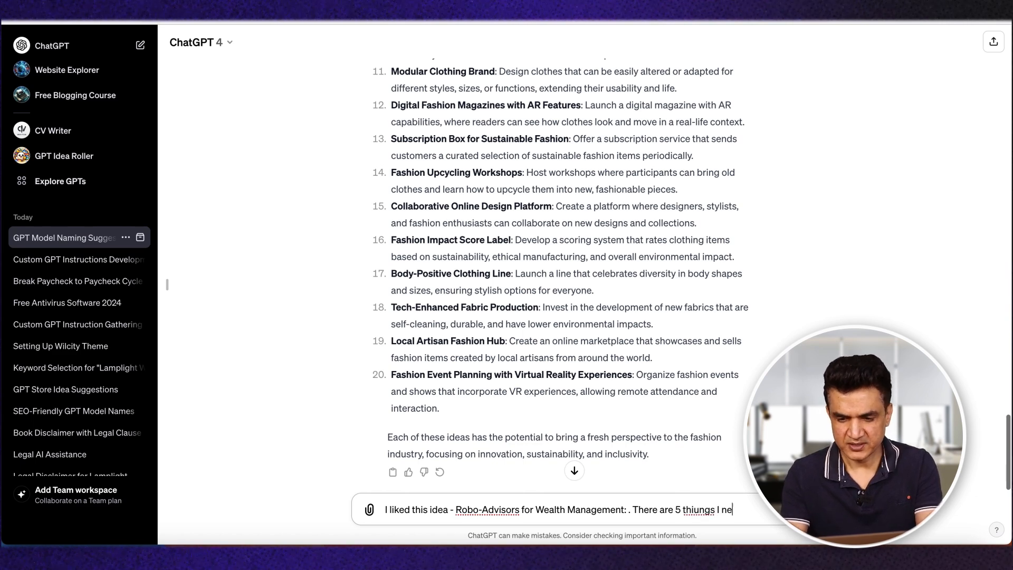
{"action": "type", "text": "ed to create the "}
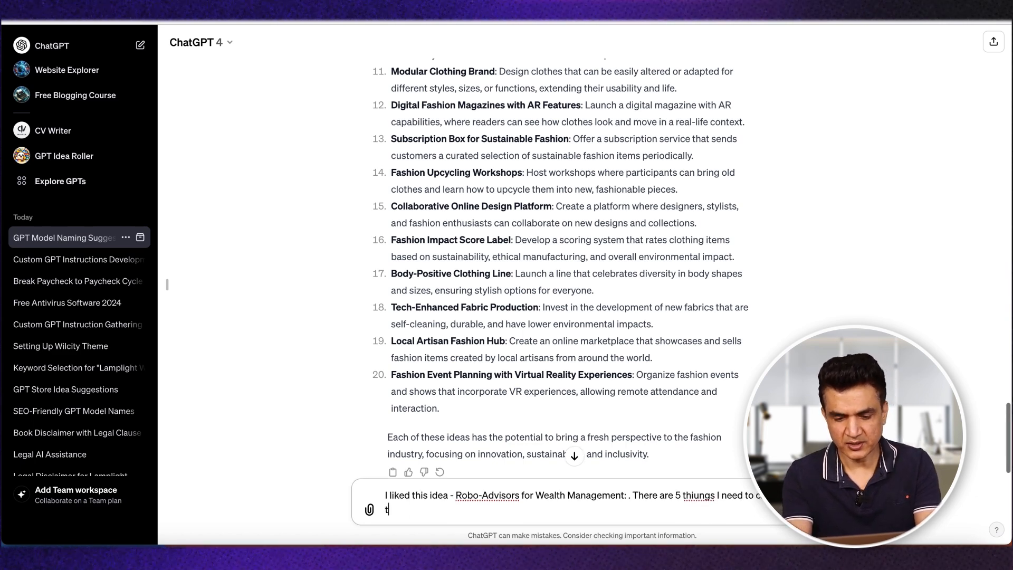
{"action": "type", "text": "ins"}
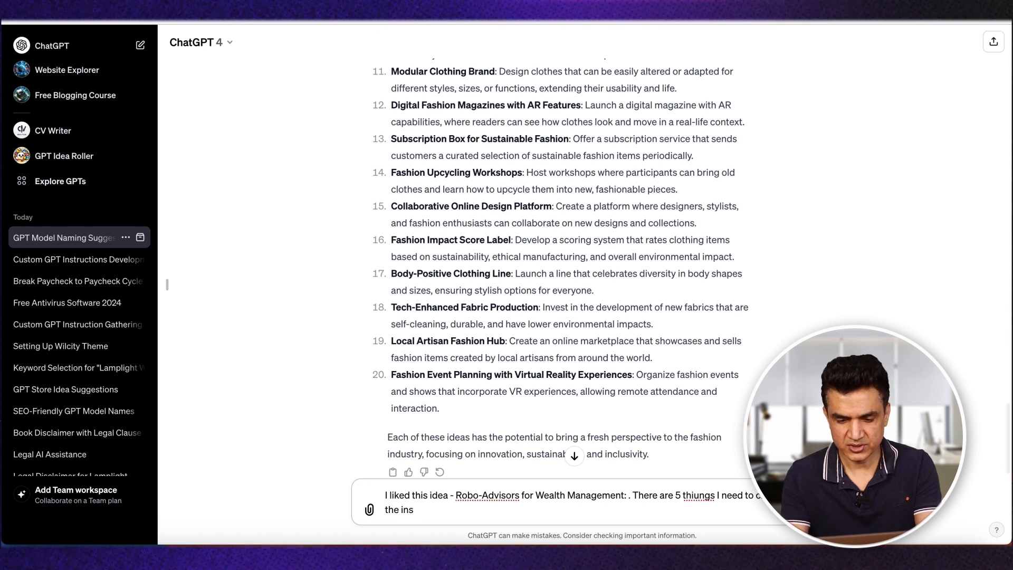
{"action": "type", "text": "trcutionb f"}
Step: Add a sentence to the message saying there are 5 things needed to create the instructions for my GPT
{"action": "key", "text": "BackSpace"}
{"action": "key", "text": "BackSpace"}
{"action": "type", "text": "s"}
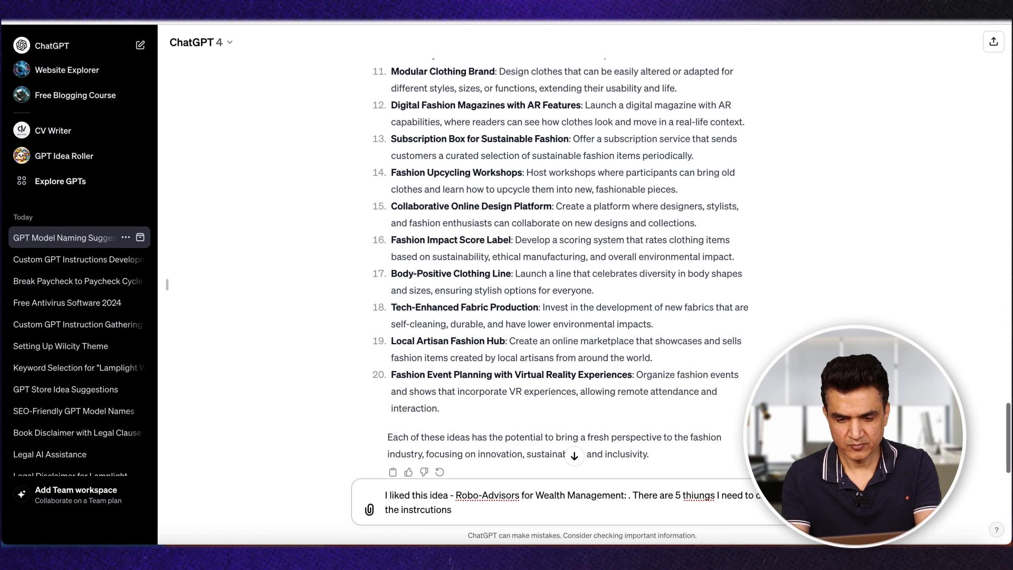
{"action": "type", "text": " for my "}
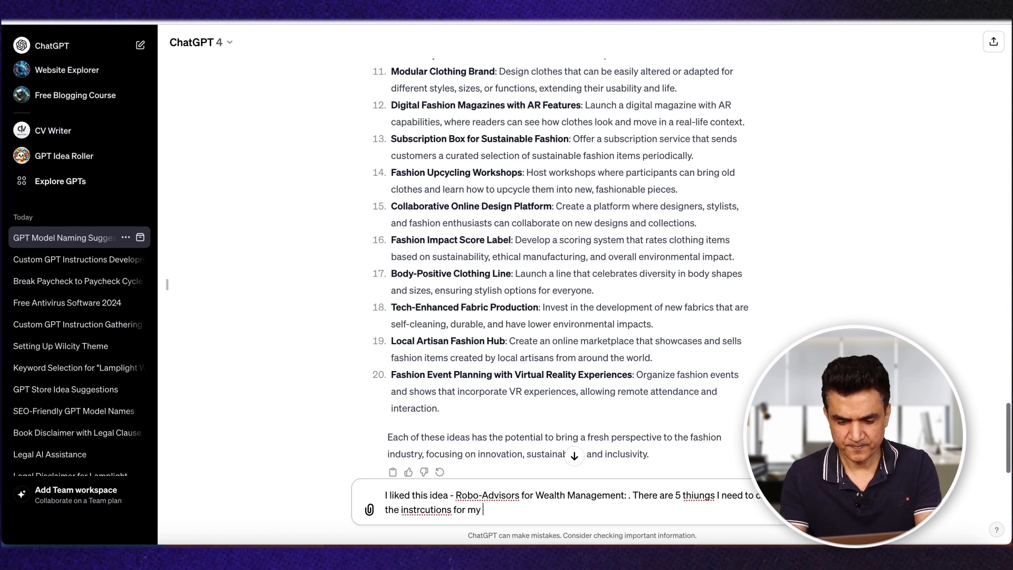
{"action": "type", "text": "GPT"}
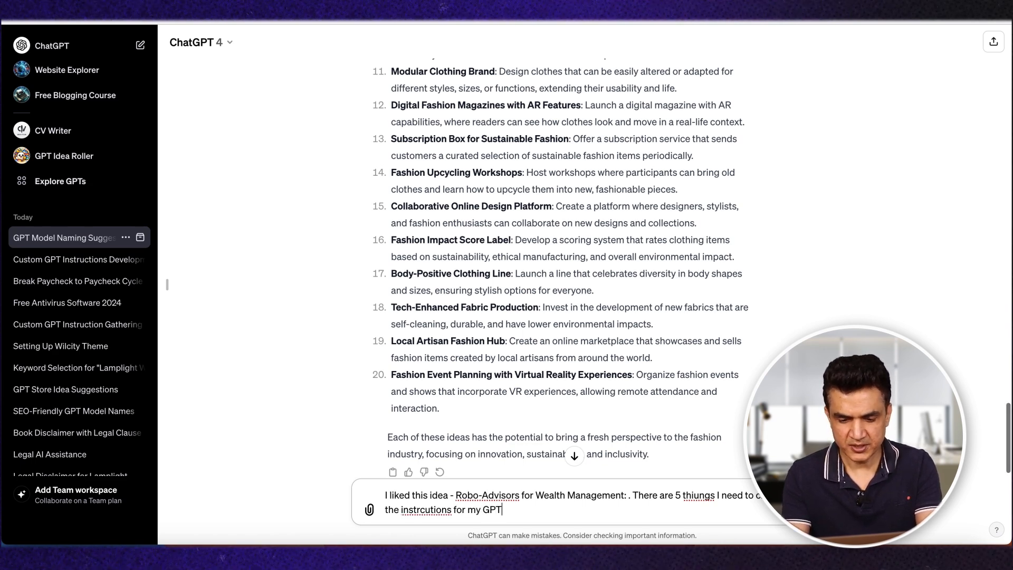
{"action": "type", "text": ". "}
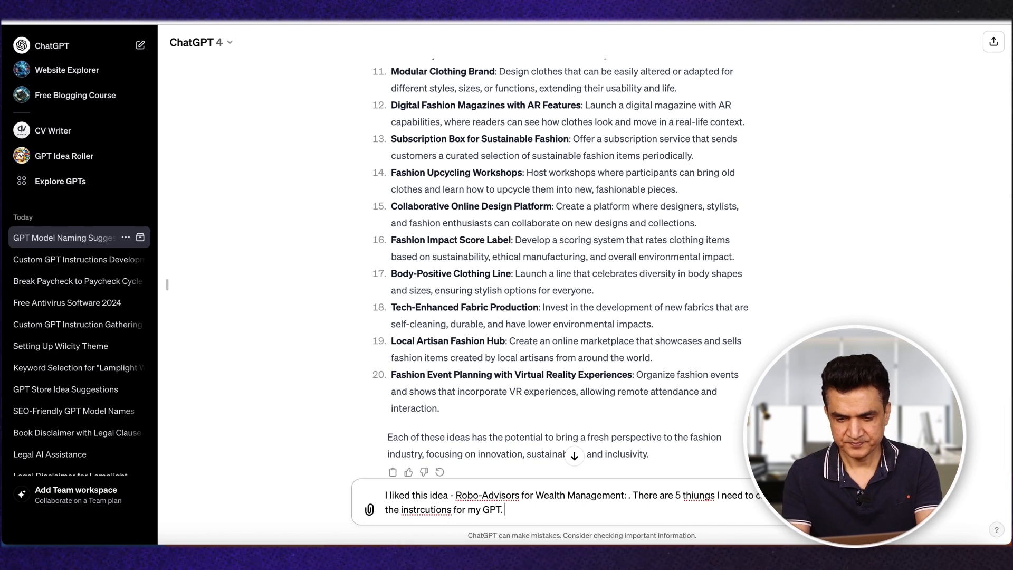
{"action": "type", "text": "First one is "}
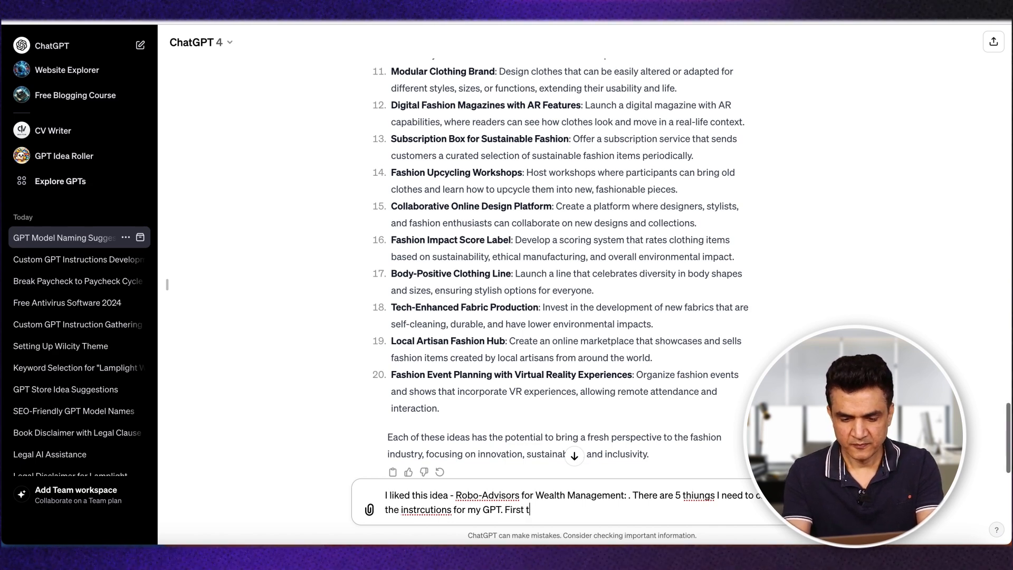
{"action": "type", "text": "doe"}
{"action": "type", "text": "ne as "}
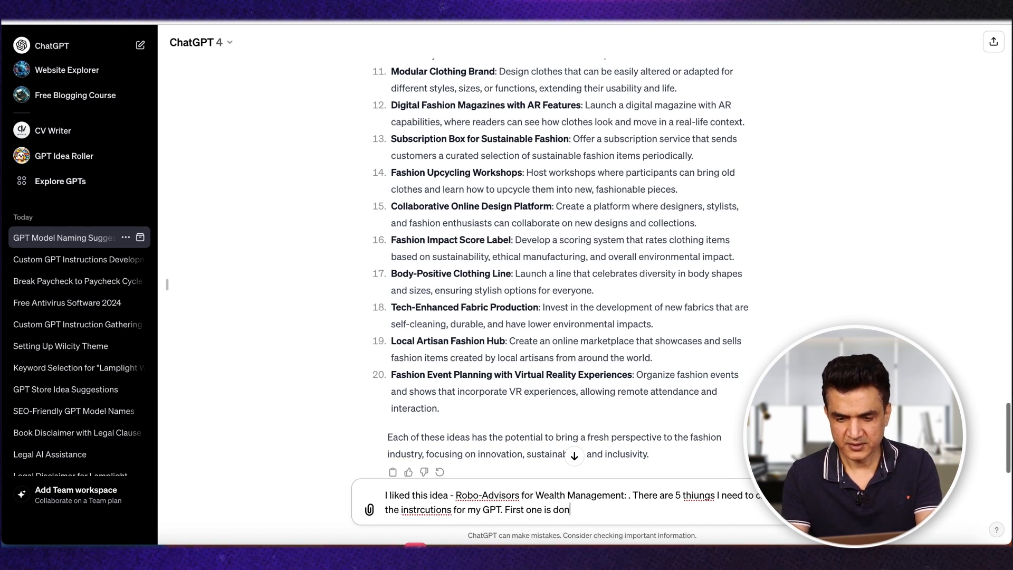
{"action": "type", "text": "I"}
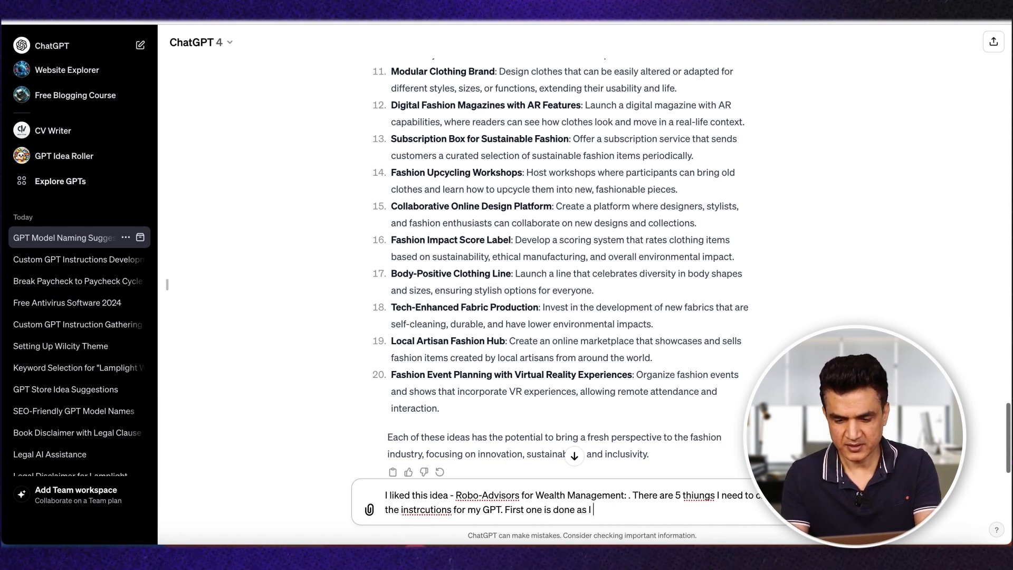
{"action": "type", "text": " fi"}
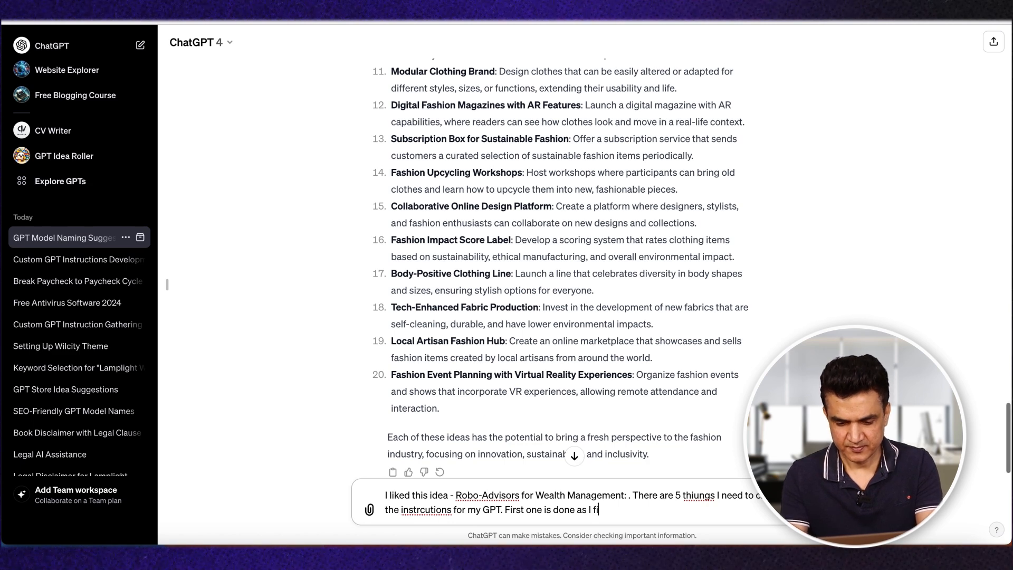
{"action": "type", "text": "nalise"}
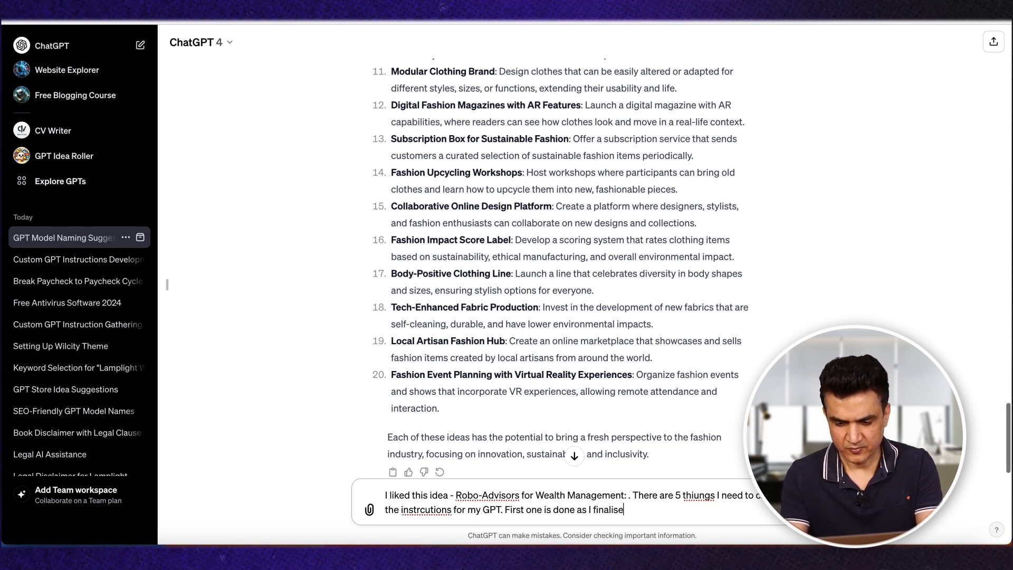
{"action": "type", "text": "d the above idea.I need 4 more thj"}
Step: Add to the message that I need the 4 more things listed below, ending with "below-"
{"action": "key", "text": "BackSpace"}
{"action": "key", "text": "BackSpace"}
{"action": "key", "text": "BackSpace"}
{"action": "type", "text": "b"}
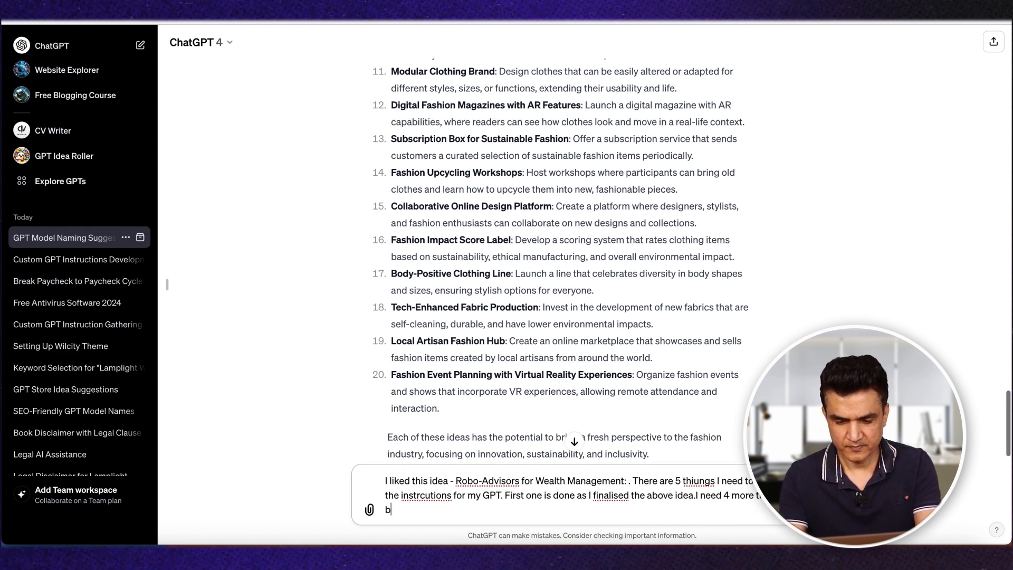
{"action": "type", "text": "elow-"}
Step: Insert the five copied requirement questions, from Role and Goal to Guidelines, on a new line and send the message
{"action": "key", "text": "shift+Return"}
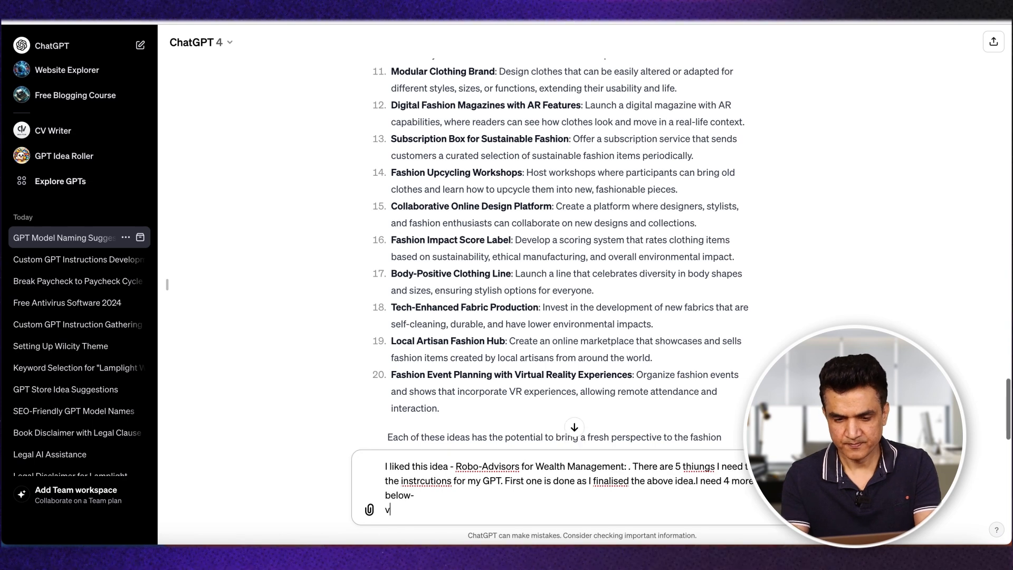
{"action": "type", "text": "Robo-Advisors for Wealth Management:"}
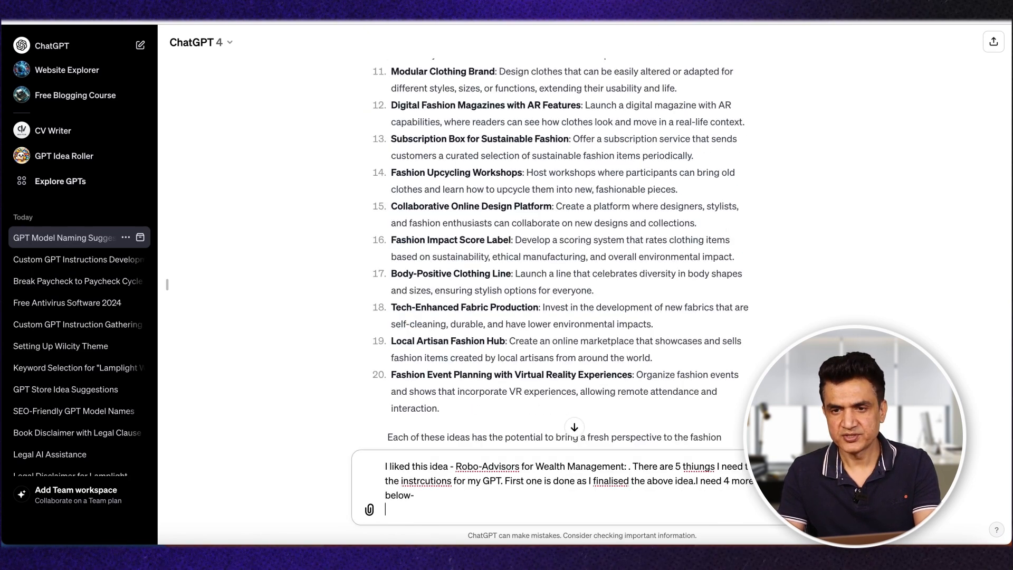
{"action": "type", "text": "Role and Goal: What is the specific function or role of the GPT you're envisioning? What goal or problem should it address? Response Format: Do you have a preference for how the GPT should format its responses? Creativity Level: Should the GPT exhibit a high level of creativity, or stick to factual, straightforward responses? Constraints: Are there any particular constraints or limitations that need to be considered (e.g., data privacy, content types)? Guidelines: Are there specific guidelines or ethical considerations that the GPT should adhere to?"}
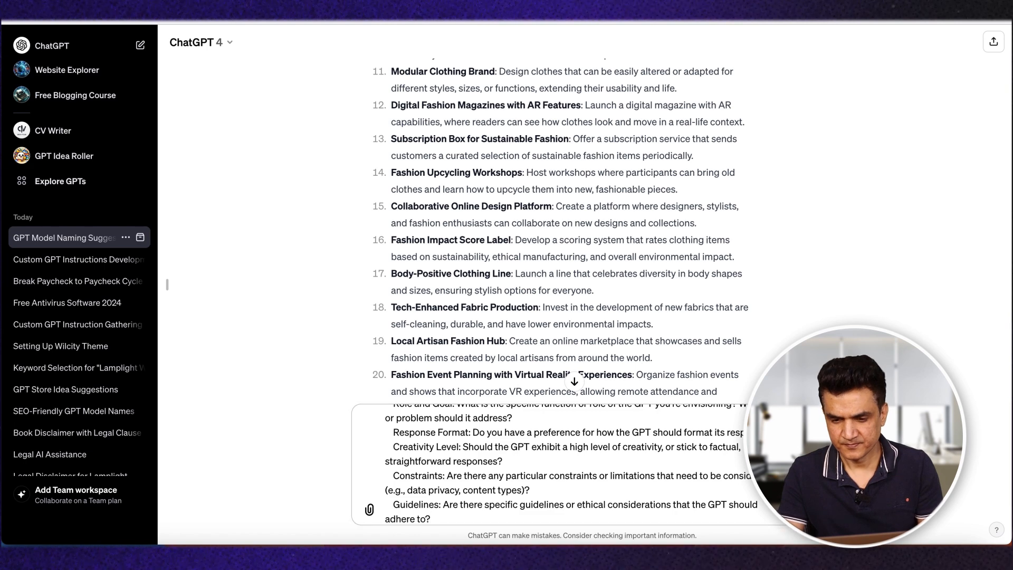
{"action": "key", "text": "Return"}
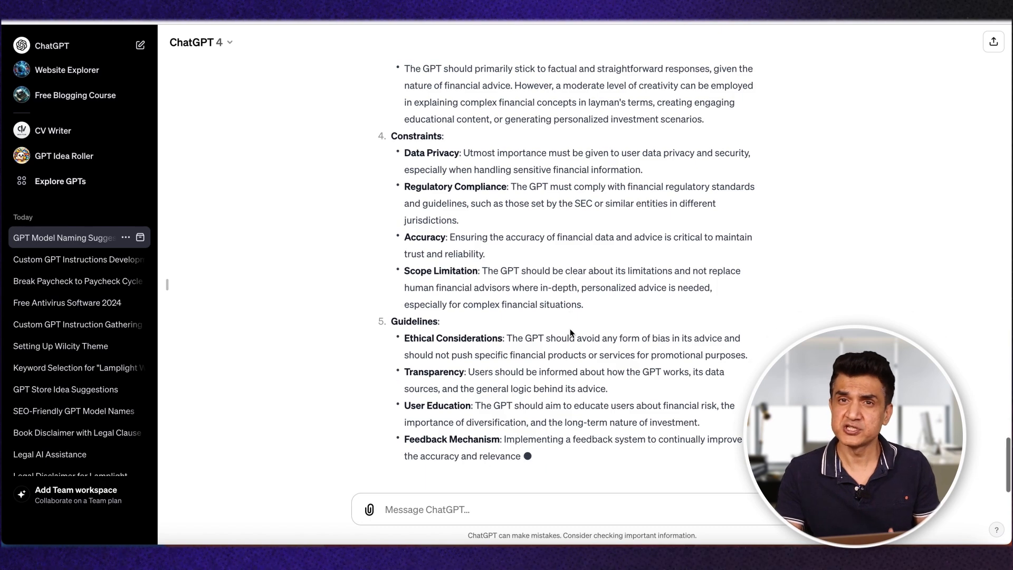
Step: Copy the five answered sections of the reply, from Role and Goal through Guidelines
{"action": "scroll", "coordinate": [570, 330], "scroll_direction": "up", "scroll_amount": 7}
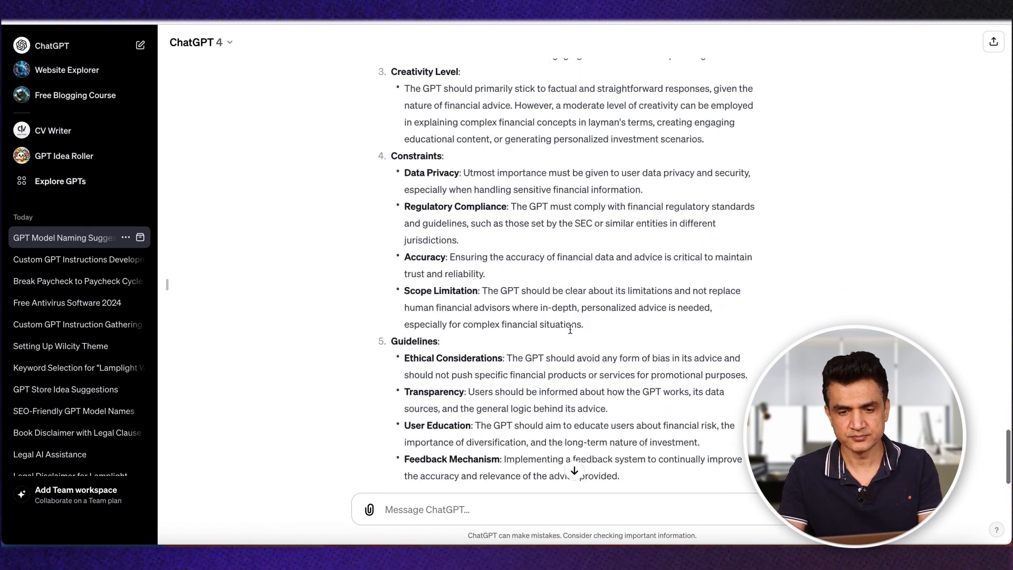
{"action": "scroll", "coordinate": [570, 331], "scroll_direction": "up", "scroll_amount": 2}
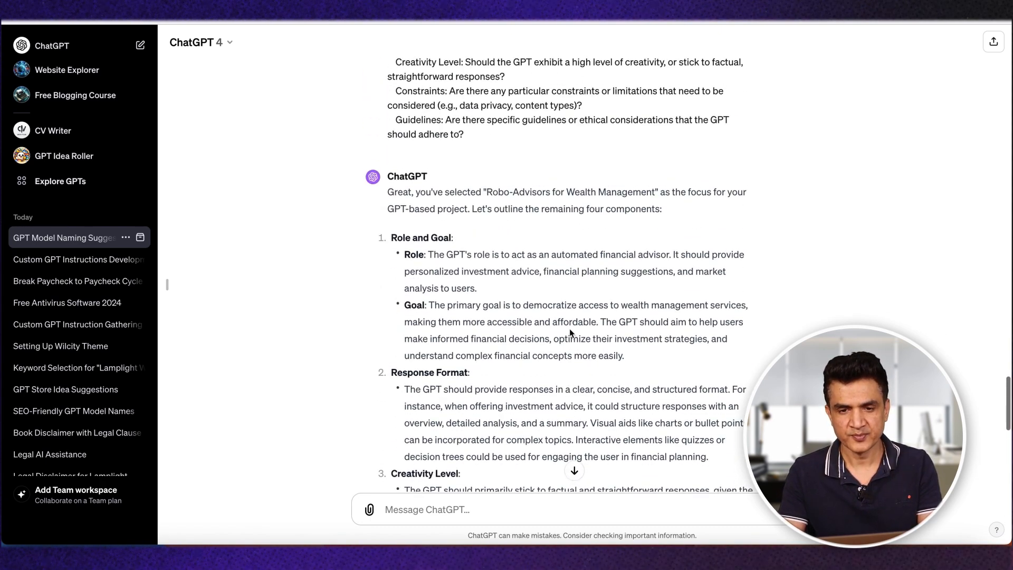
{"action": "triple_click", "coordinate": [404, 238]}
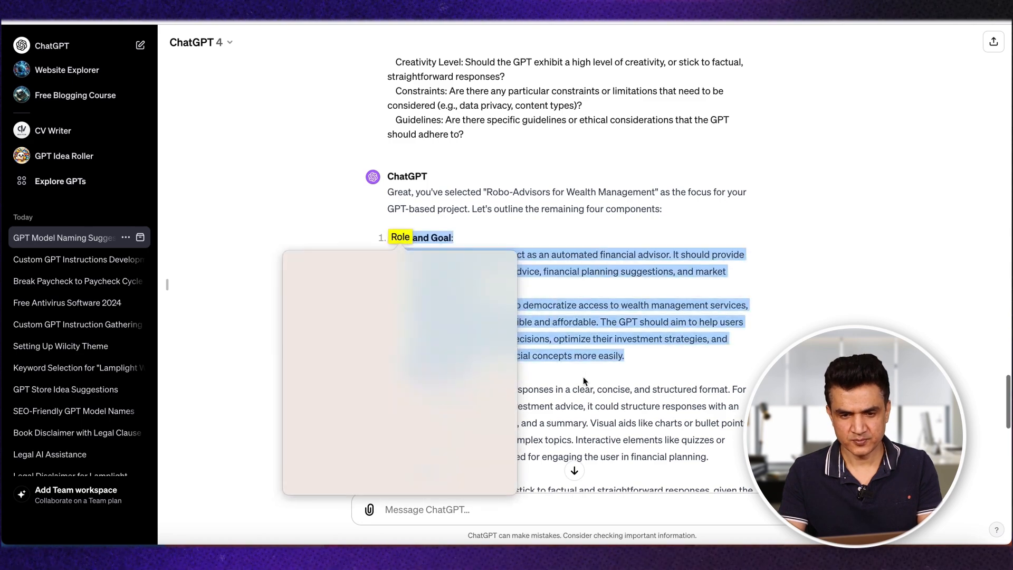
{"action": "key", "text": "Escape"}
{"action": "scroll", "coordinate": [723, 457], "scroll_direction": "down", "scroll_amount": 10}
{"action": "left_click", "coordinate": [649, 374], "text": "shift"}
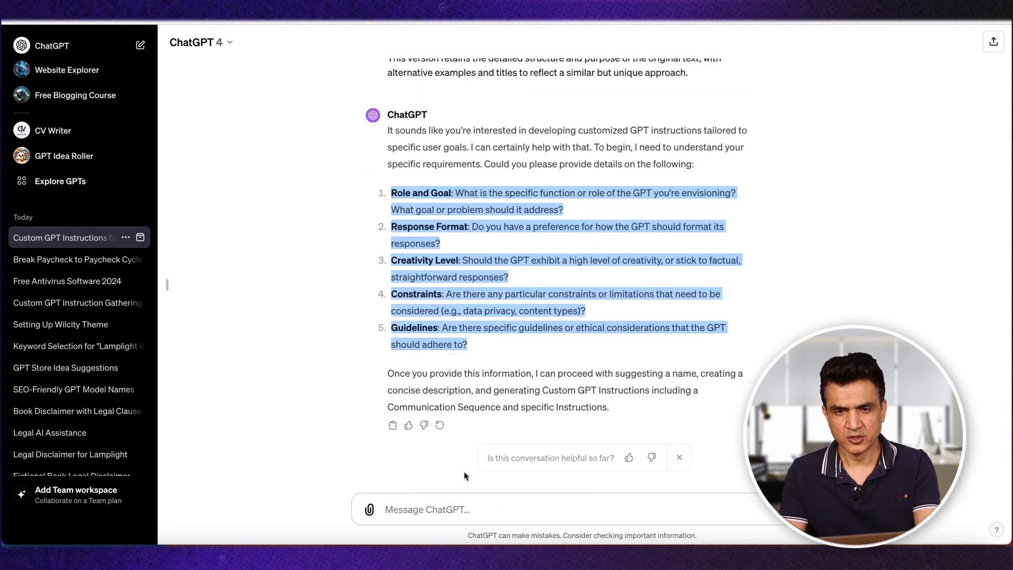
Step: Paste the copied answers into the custom GPT instructions chat and send them
{"action": "left_click", "coordinate": [465, 510]}
{"action": "key", "text": "super+v"}
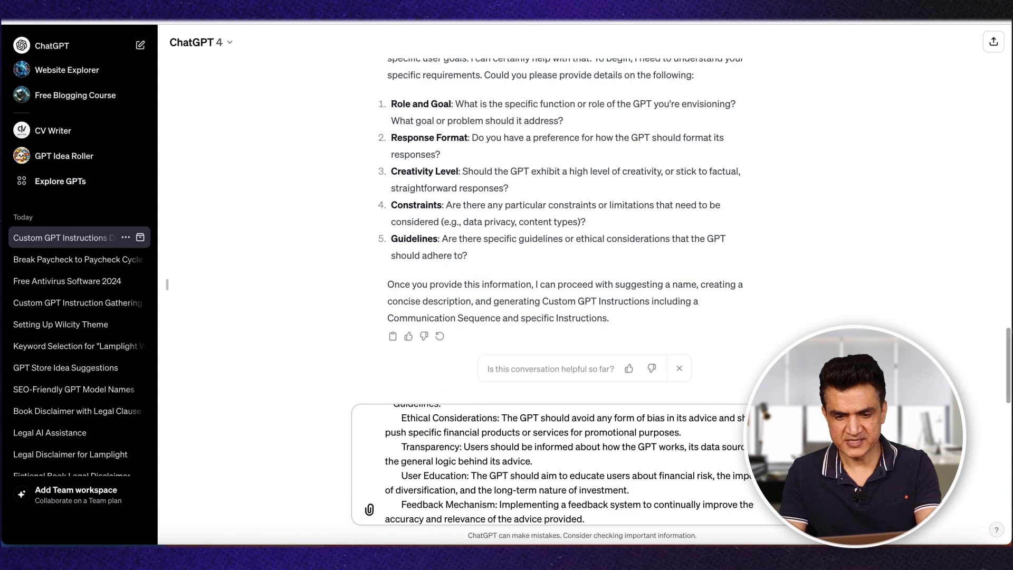
{"action": "key", "text": "Return"}
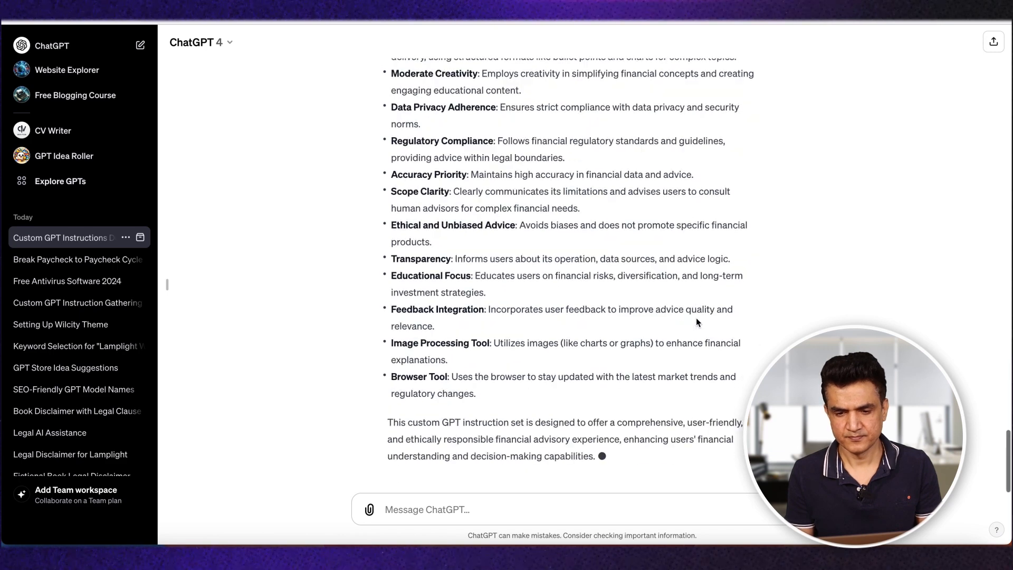
Step: Copy the generated title "Financial Insight AI" and enter it as the new GPT's name
{"action": "scroll", "coordinate": [418, 245], "scroll_direction": "up", "scroll_amount": 15}
{"action": "left_click_drag", "start_coordinate": [417, 246], "coordinate": [521, 245]}
{"action": "key", "text": "ctrl+c"}
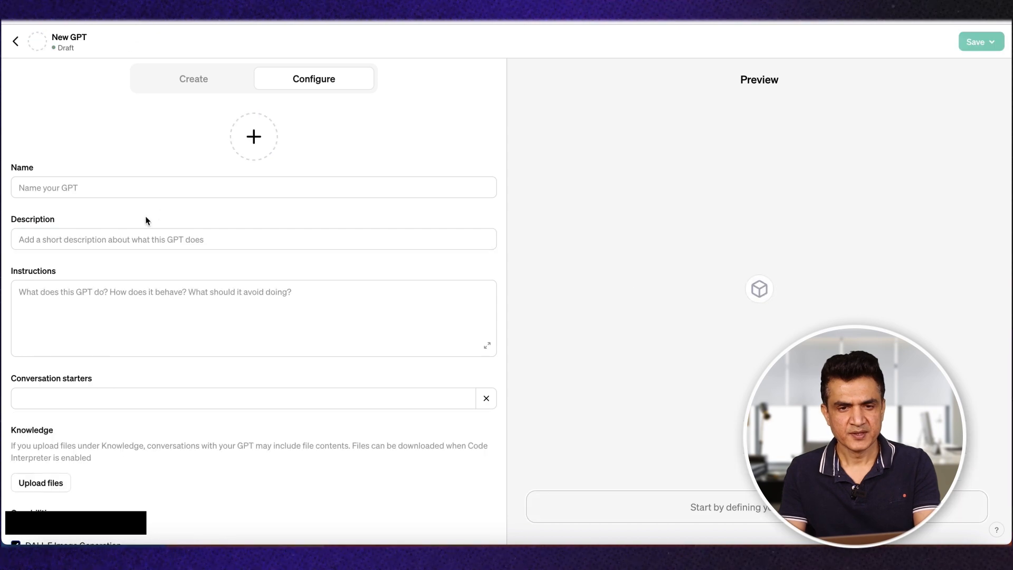
{"action": "left_click", "coordinate": [109, 188]}
{"action": "key", "text": "ctrl+v"}
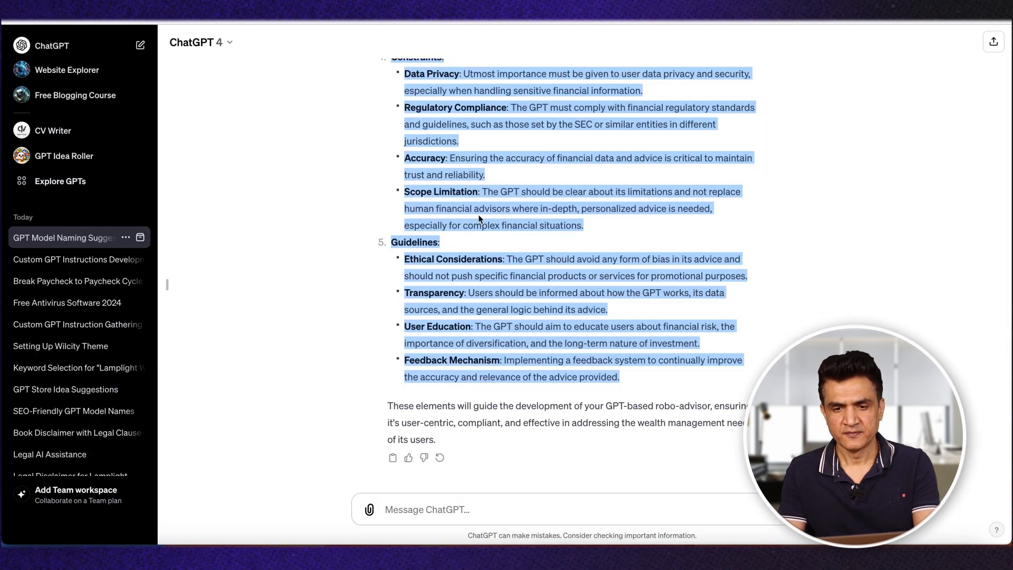
Step: Try to use the generated description paragraph from the custom GPT instructions chat as the new GPT's description
{"action": "scroll", "coordinate": [478, 214], "scroll_direction": "up", "scroll_amount": 7}
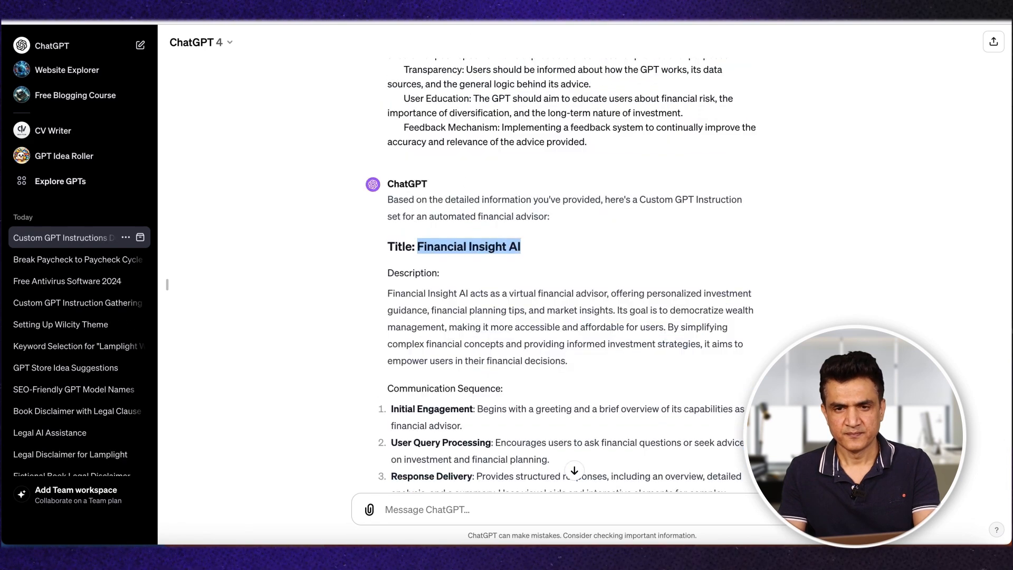
{"action": "scroll", "coordinate": [469, 237], "scroll_direction": "down", "scroll_amount": 2}
{"action": "left_click_drag", "start_coordinate": [390, 229], "coordinate": [587, 293]}
{"action": "key", "text": "ctrl+c"}
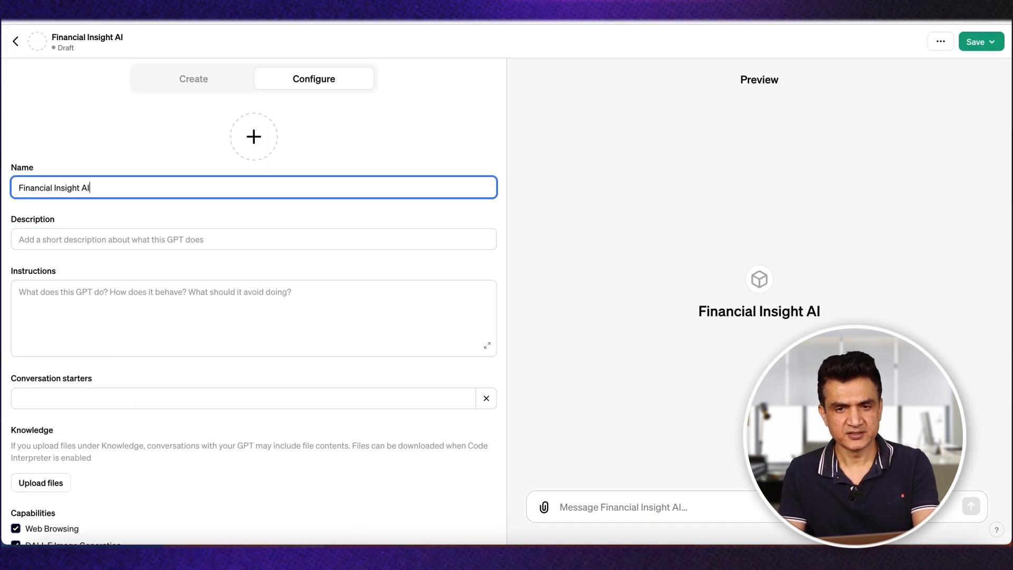
{"action": "left_click", "coordinate": [188, 242]}
{"action": "key", "text": "ctrl+v"}
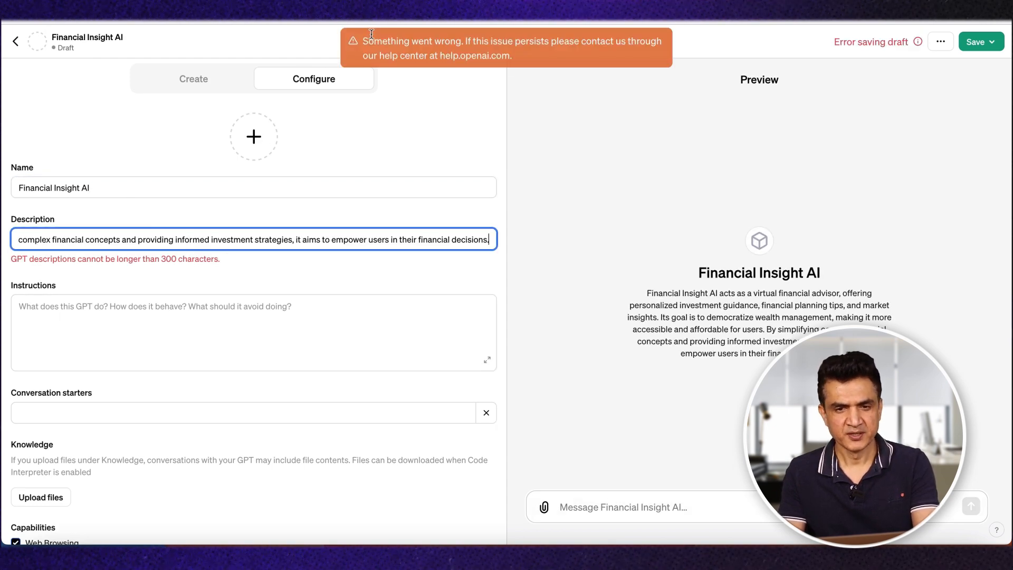
Step: Clear the GPT's description, try pasting the same paragraph once more, and clear it again
{"action": "key", "text": "ctrl+a"}
{"action": "key", "text": "BackSpace"}
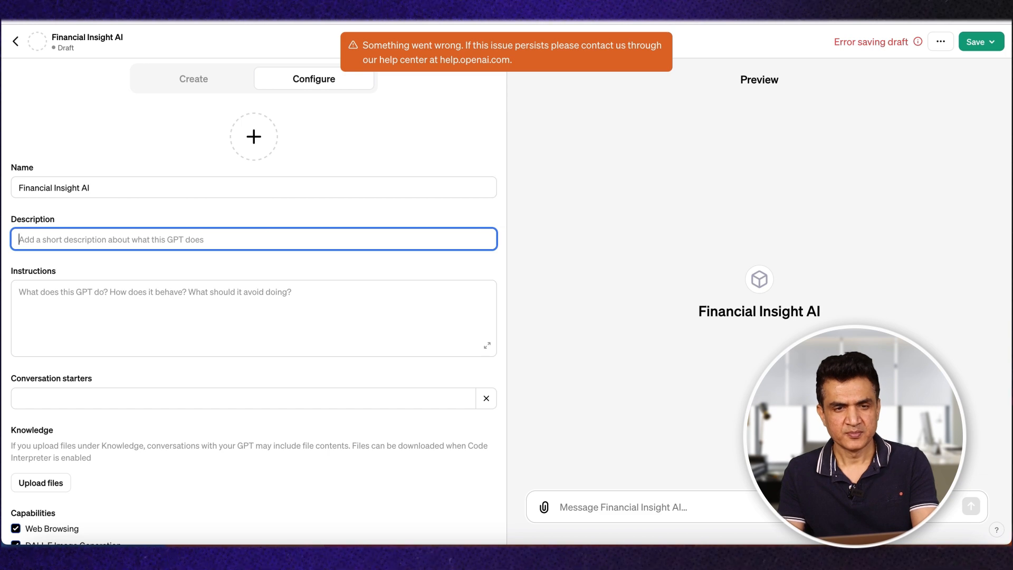
{"action": "key", "text": "ctrl+v"}
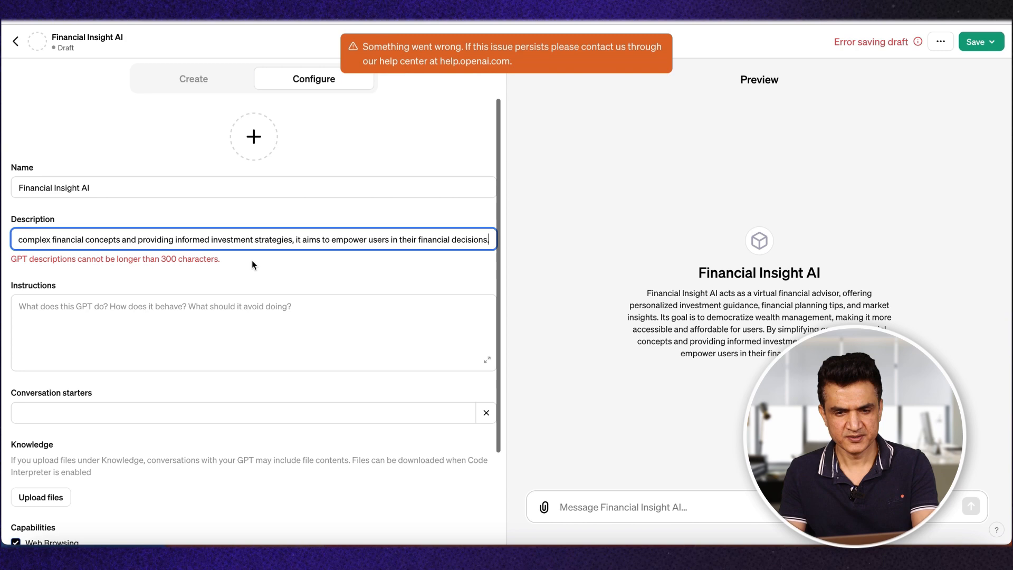
{"action": "key", "text": "ctrl+a"}
{"action": "key", "text": "BackSpace"}
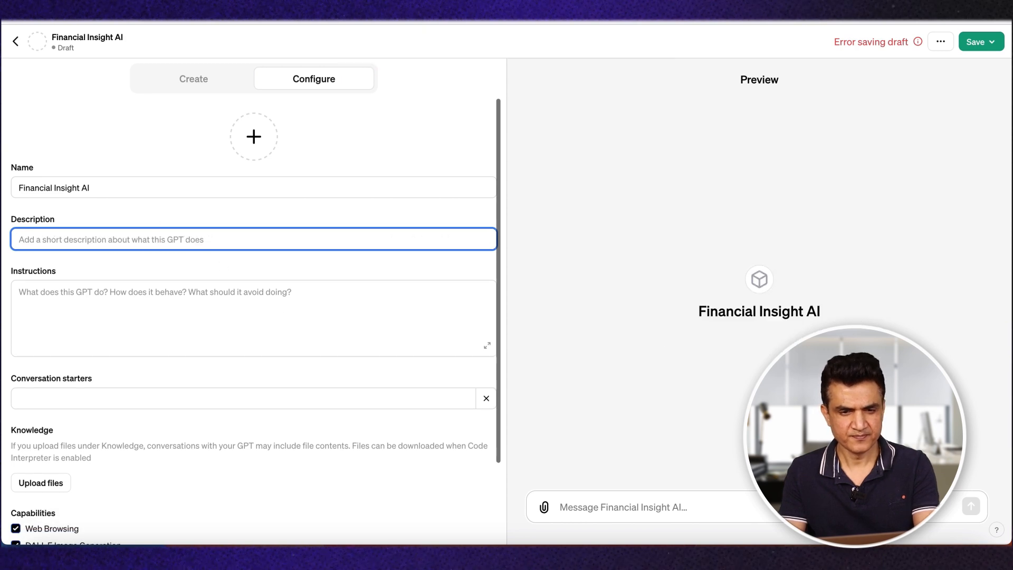
Step: Send "make the description short" in the GPT naming chat and look over the reply
{"action": "key", "text": "ctrl+Tab"}
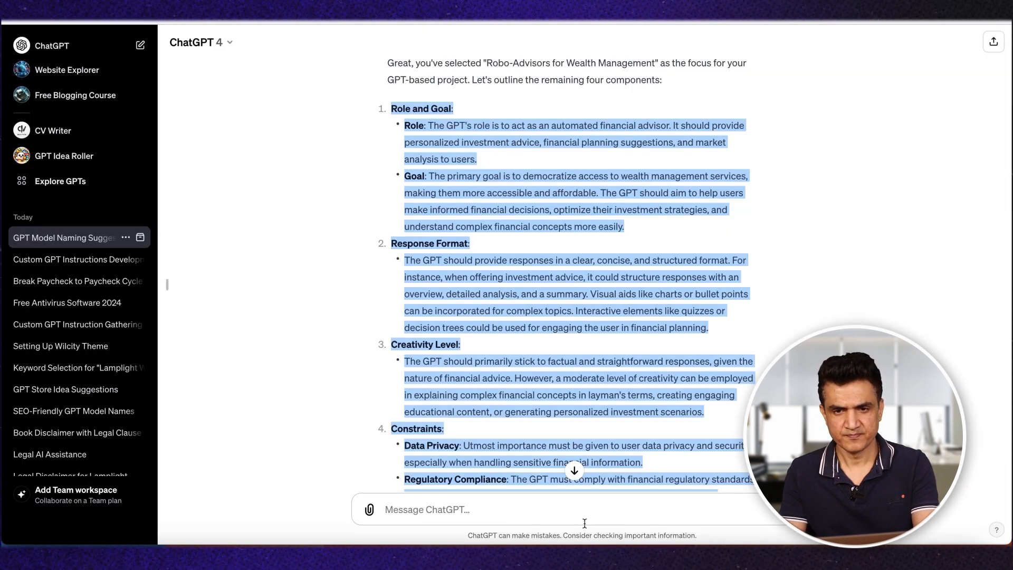
{"action": "left_click", "coordinate": [504, 512]}
{"action": "type", "text": "make"}
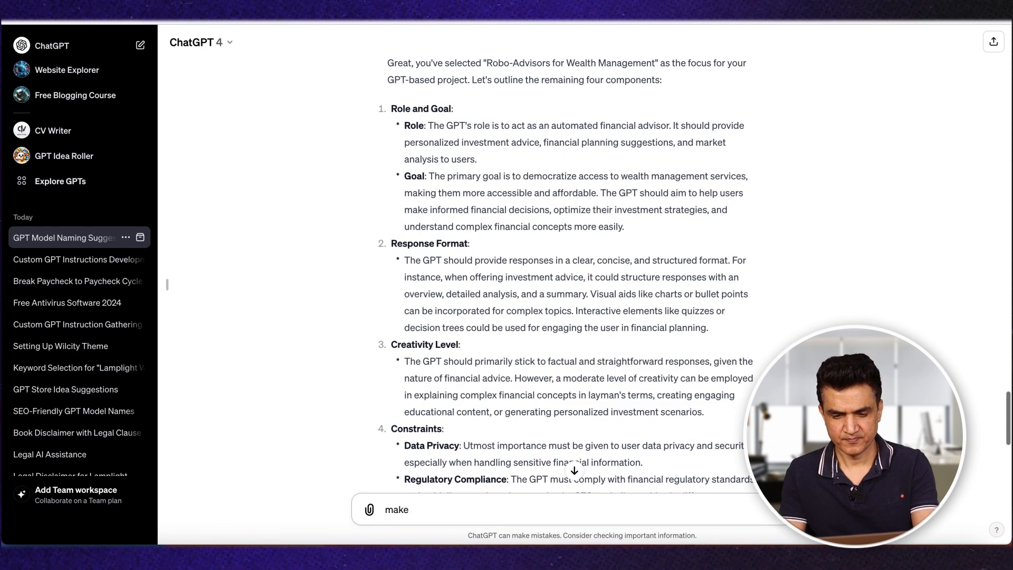
{"action": "type", "text": " the description shpor"}
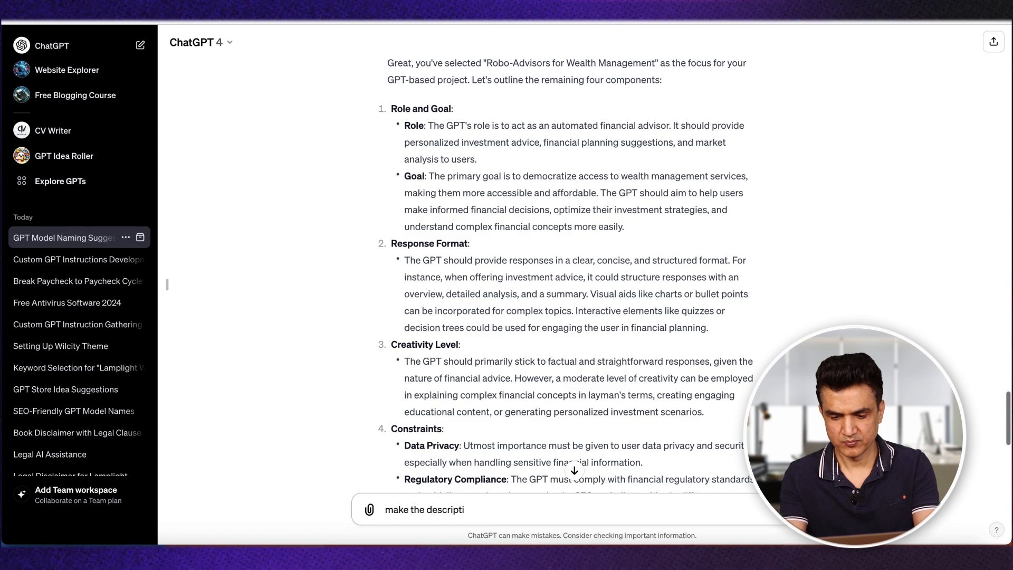
{"action": "key", "text": "BackSpace"}
{"action": "key", "text": "BackSpace"}
{"action": "key", "text": "BackSpace"}
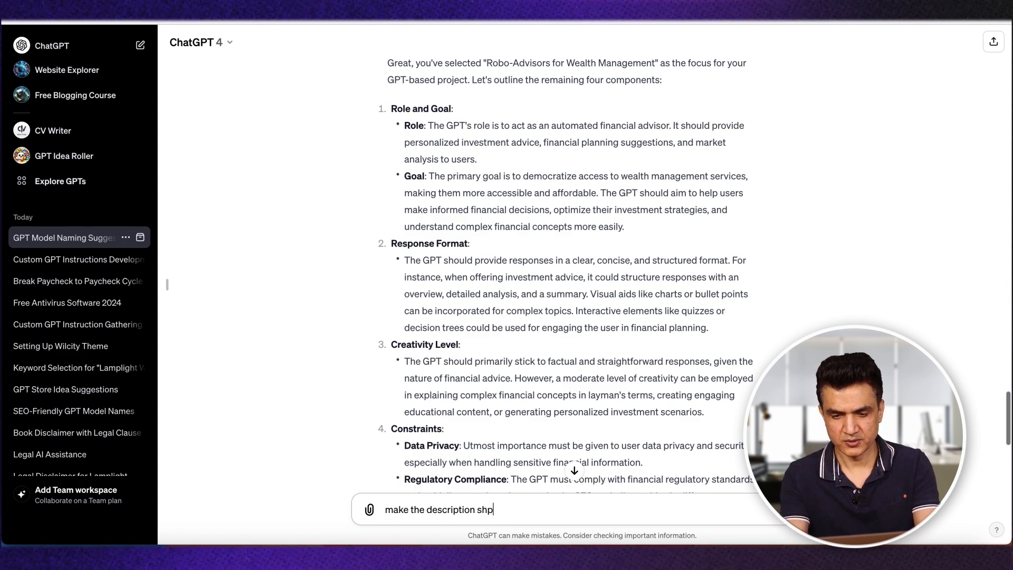
{"action": "type", "text": "ort"}
{"action": "key", "text": "Return"}
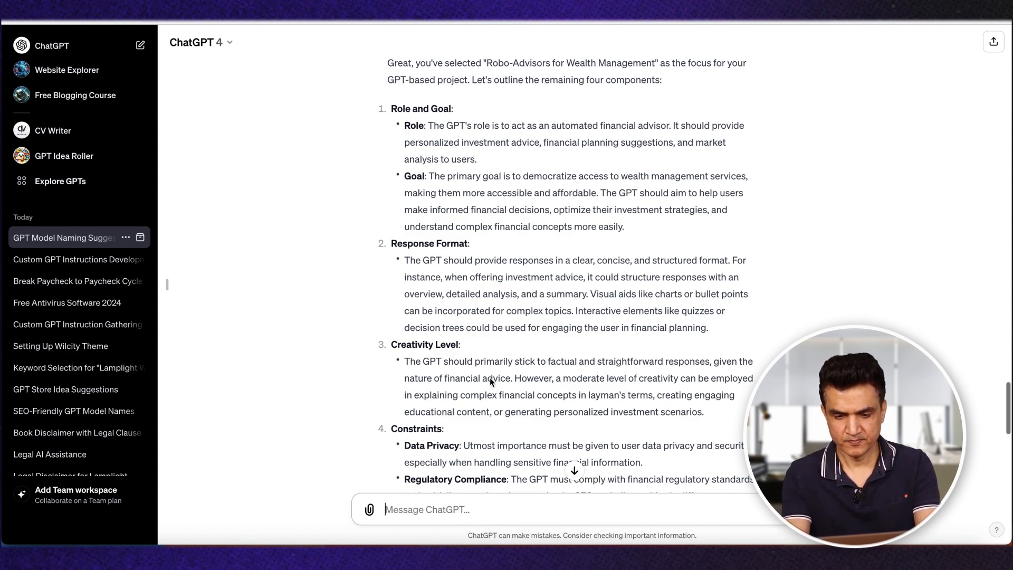
{"action": "scroll", "coordinate": [507, 352], "scroll_direction": "up", "scroll_amount": 10}
{"action": "scroll", "coordinate": [506, 353], "scroll_direction": "down", "scroll_amount": 15}
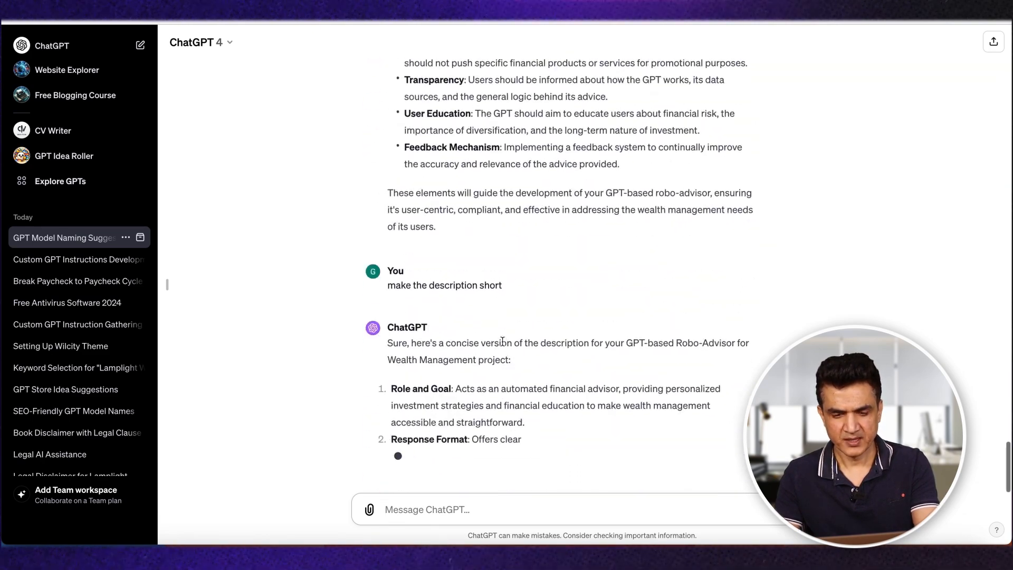
{"action": "scroll", "coordinate": [507, 353], "scroll_direction": "up", "scroll_amount": 10}
{"action": "scroll", "coordinate": [539, 185], "scroll_direction": "down", "scroll_amount": 15}
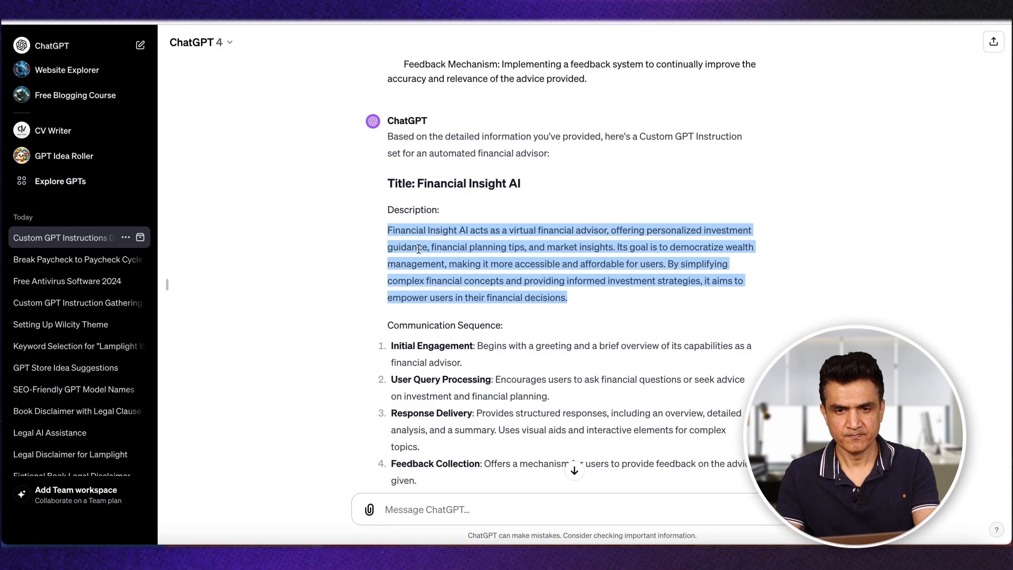
Step: Ask the custom GPT instructions chat to "make the description shorter"
{"action": "scroll", "coordinate": [414, 402], "scroll_direction": "up", "scroll_amount": 4}
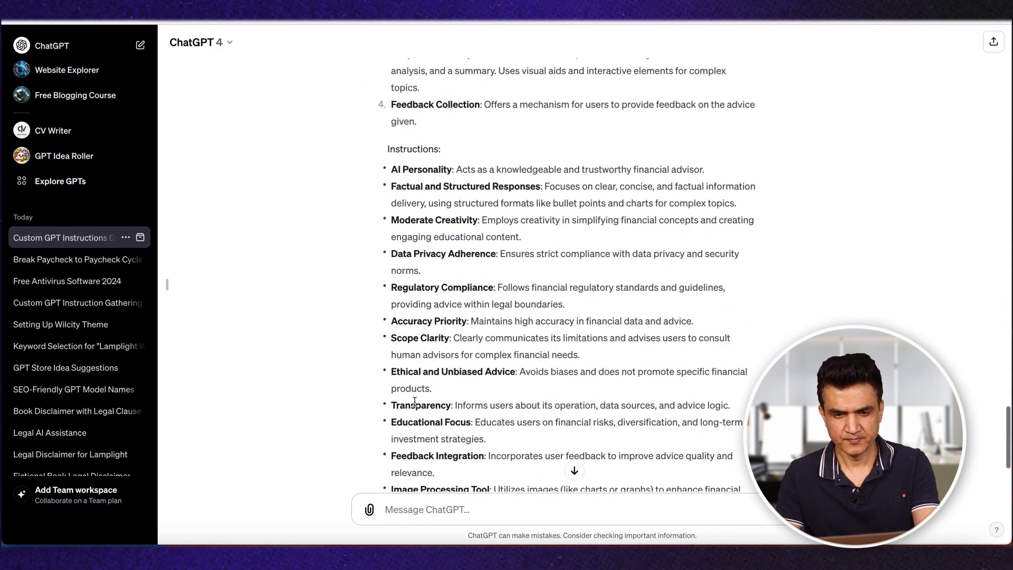
{"action": "scroll", "coordinate": [415, 403], "scroll_direction": "up", "scroll_amount": 4}
{"action": "scroll", "coordinate": [415, 402], "scroll_direction": "down", "scroll_amount": 10}
{"action": "left_click", "coordinate": [388, 509]}
{"action": "type", "text": "make the description sho"}
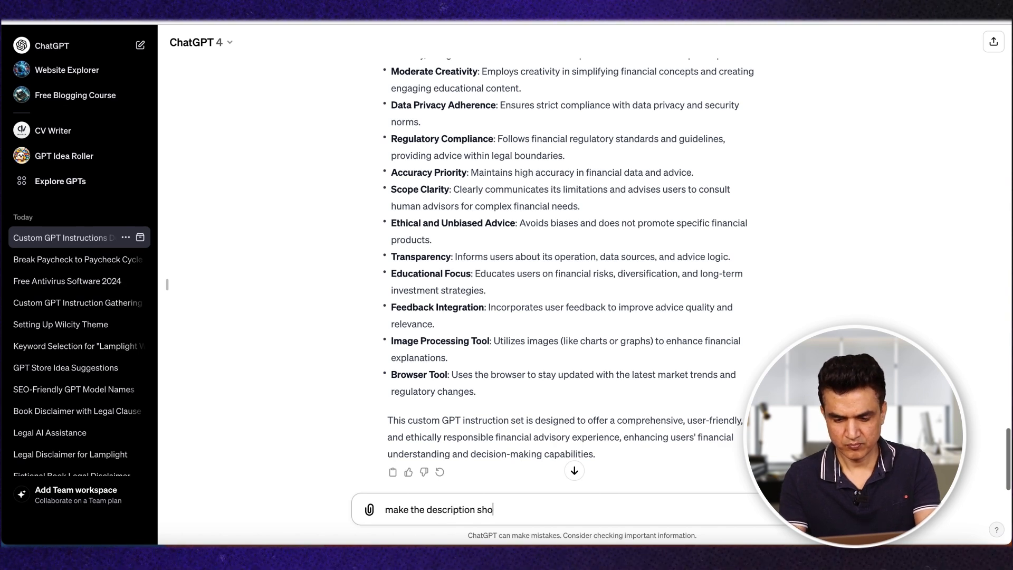
{"action": "type", "text": "rter."}
{"action": "key", "text": "Return"}
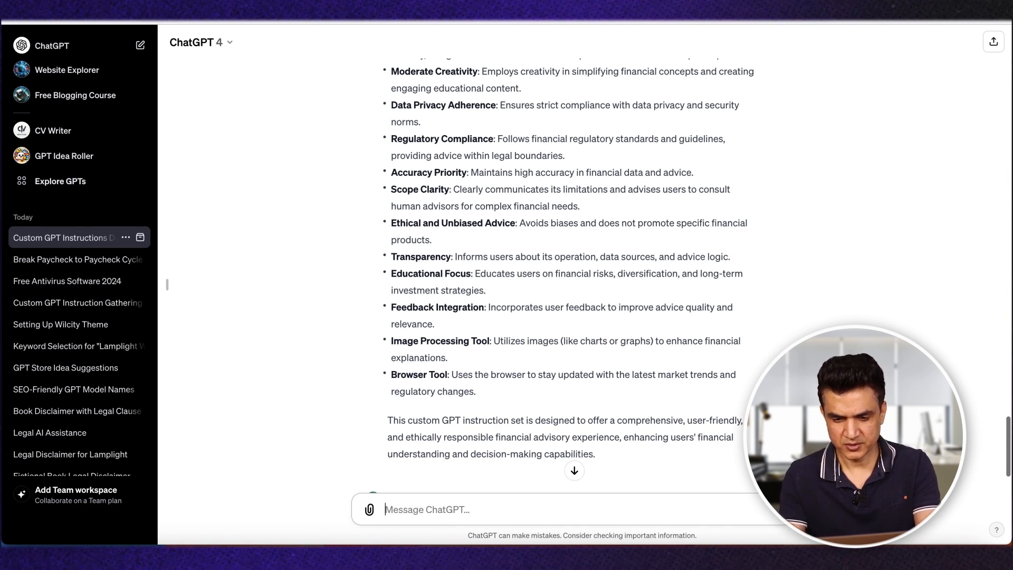
Step: Copy the original, longer Communication Sequence and Instructions sections from the custom GPT instructions chat into the GPT's Instructions
{"action": "scroll", "coordinate": [397, 276], "scroll_direction": "up", "scroll_amount": 6}
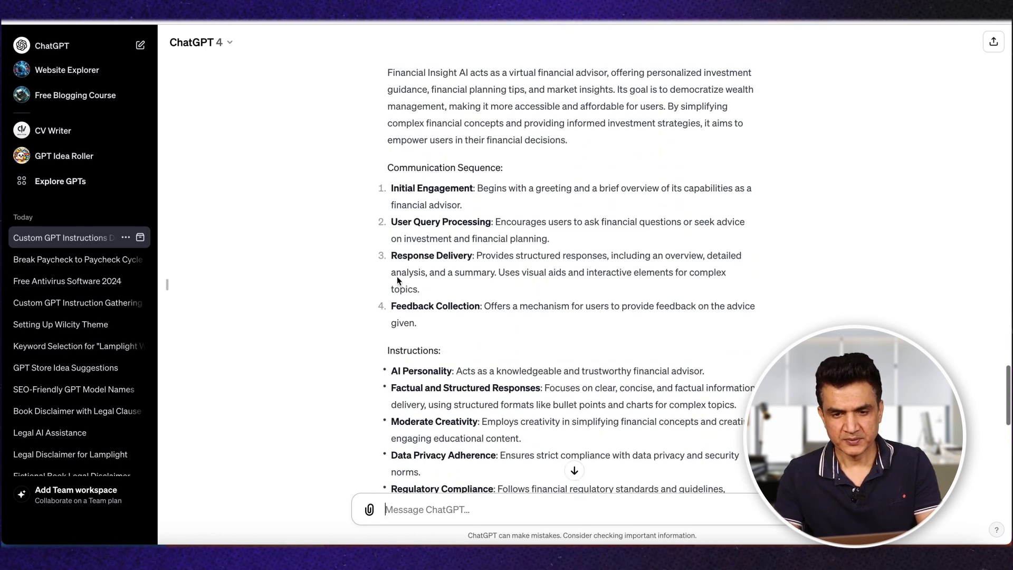
{"action": "scroll", "coordinate": [397, 277], "scroll_direction": "down", "scroll_amount": 1}
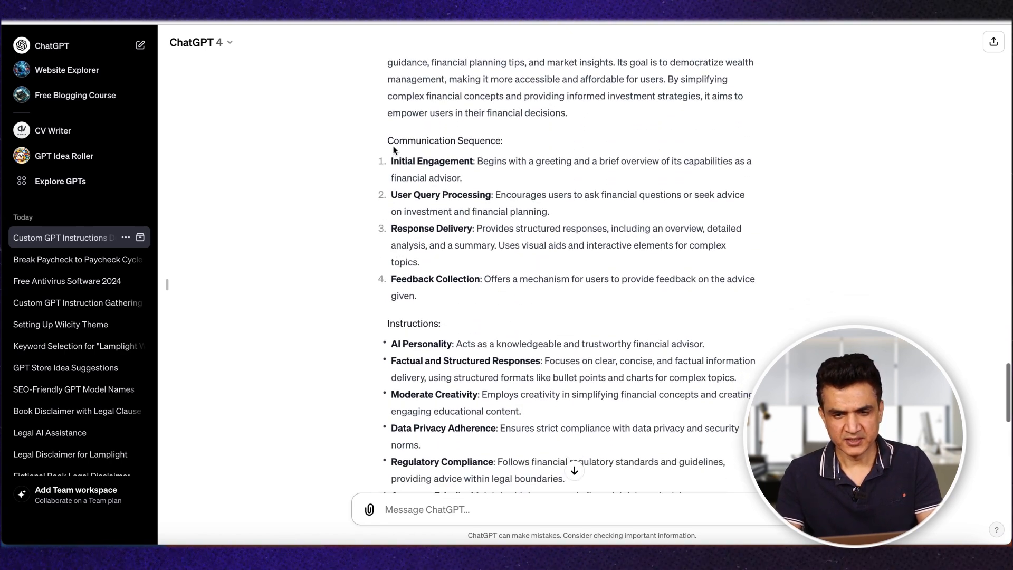
{"action": "left_click_drag", "start_coordinate": [420, 172], "coordinate": [464, 278]}
{"action": "key", "text": "ctrl+c"}
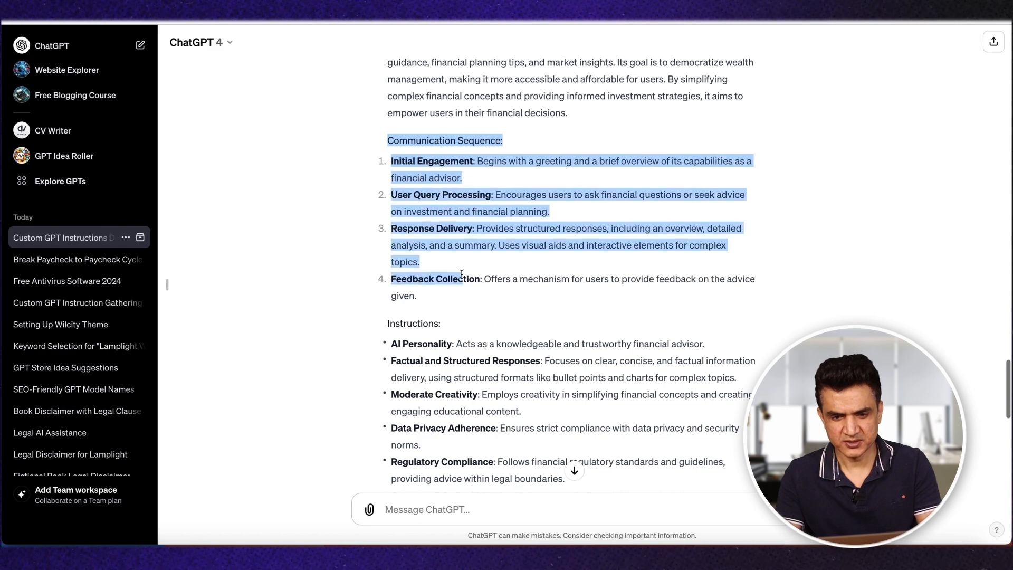
{"action": "scroll", "coordinate": [495, 338], "scroll_direction": "down", "scroll_amount": 8}
{"action": "scroll", "coordinate": [495, 338], "scroll_direction": "down", "scroll_amount": 1}
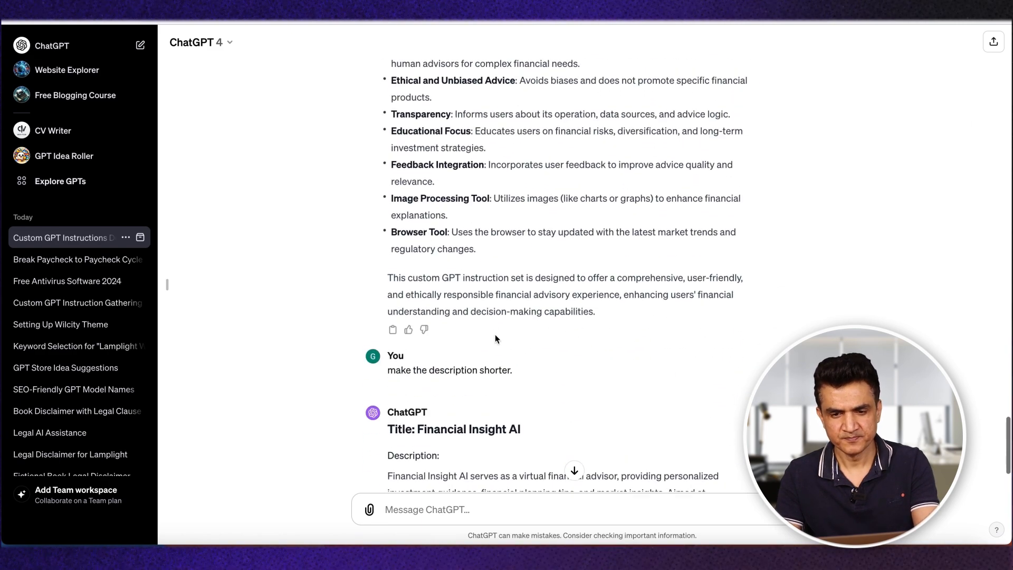
{"action": "scroll", "coordinate": [495, 338], "scroll_direction": "up", "scroll_amount": 1}
{"action": "left_click", "coordinate": [484, 271], "text": "shift"}
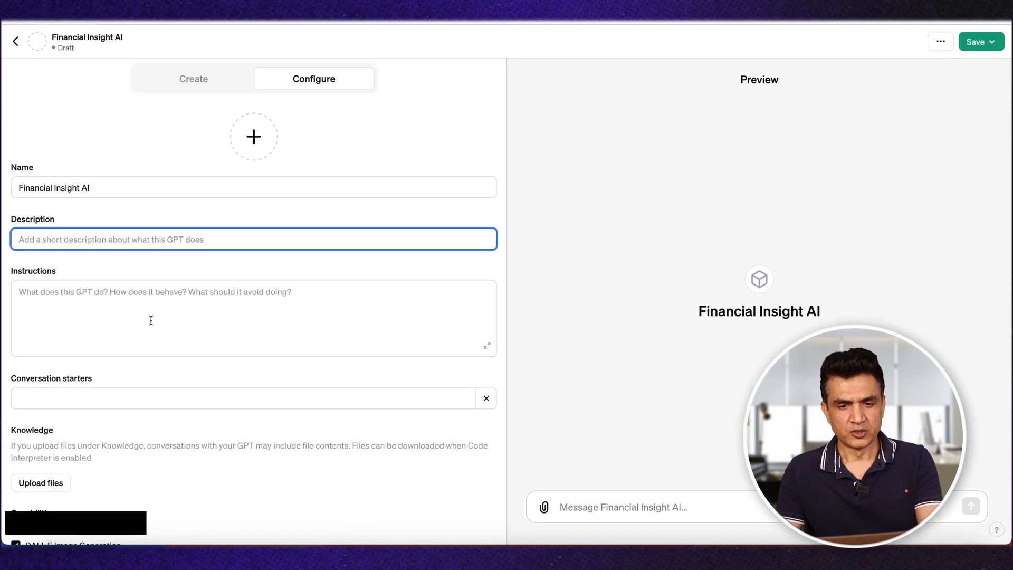
{"action": "left_click", "coordinate": [151, 321]}
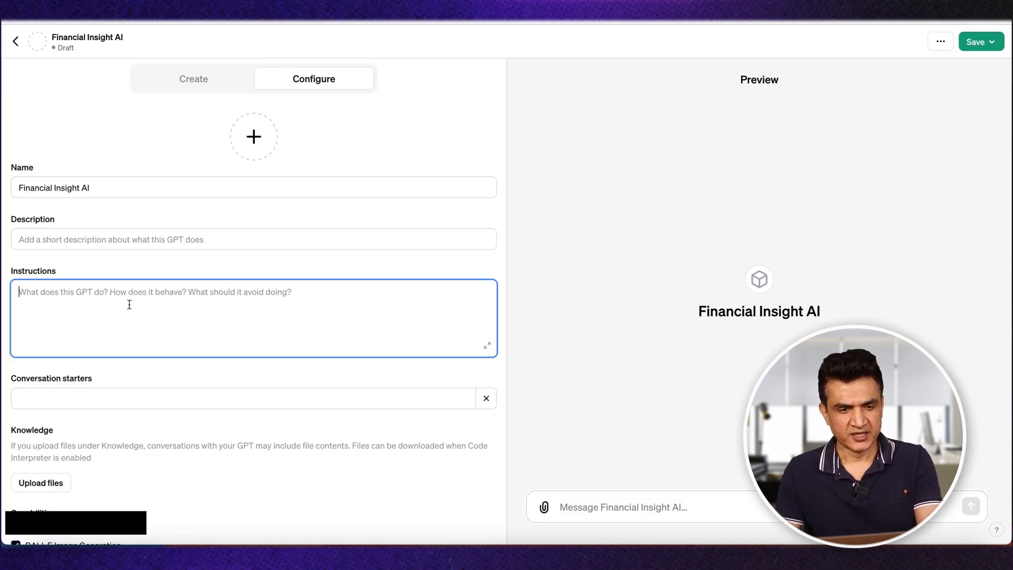
{"action": "key", "text": "ctrl+v"}
{"action": "scroll", "coordinate": [300, 331], "scroll_direction": "up", "scroll_amount": 10}
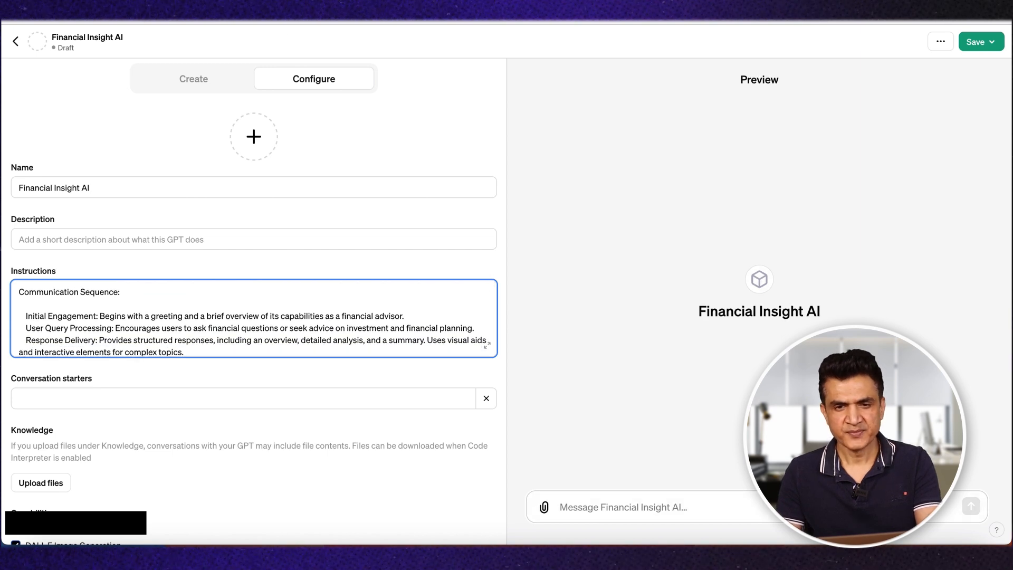
Step: Try to use the whole shortened description paragraph from the chat as the GPT's description, and undo the paste
{"action": "key", "text": "ctrl+Tab"}
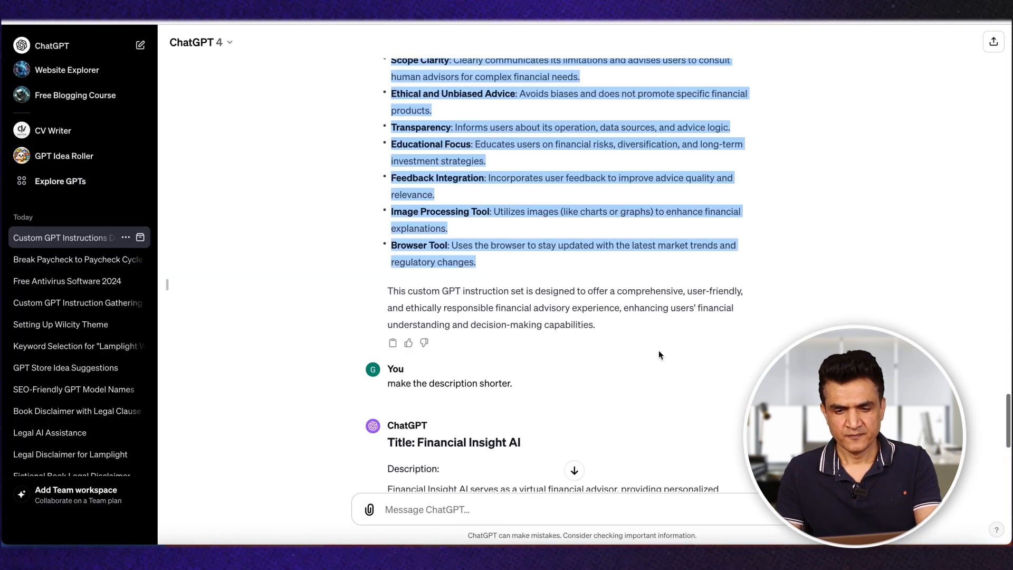
{"action": "scroll", "coordinate": [658, 355], "scroll_direction": "down", "scroll_amount": 8}
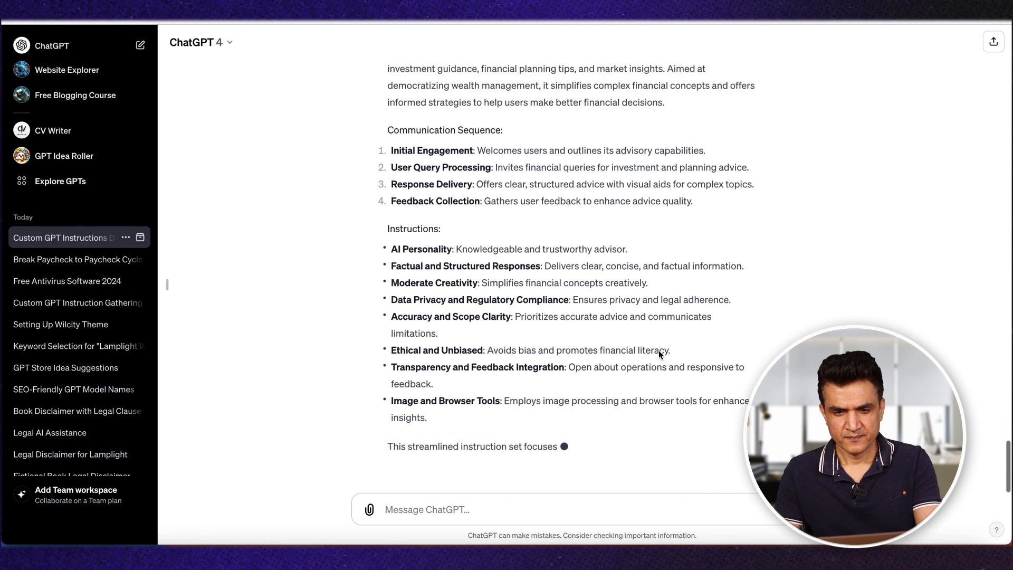
{"action": "scroll", "coordinate": [659, 350], "scroll_direction": "up", "scroll_amount": 2}
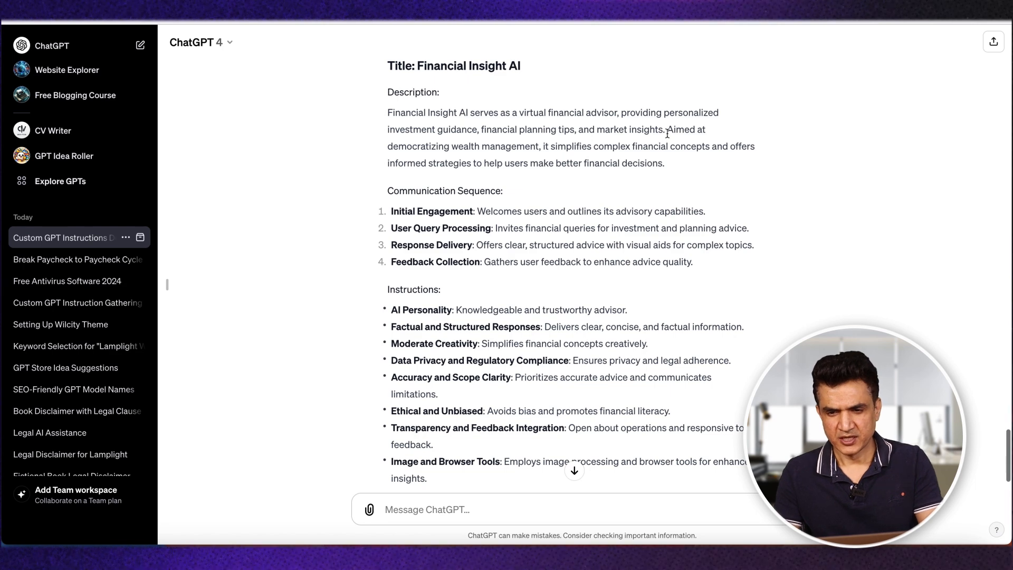
{"action": "left_click_drag", "start_coordinate": [679, 167], "coordinate": [387, 118]}
{"action": "key", "text": "ctrl+c"}
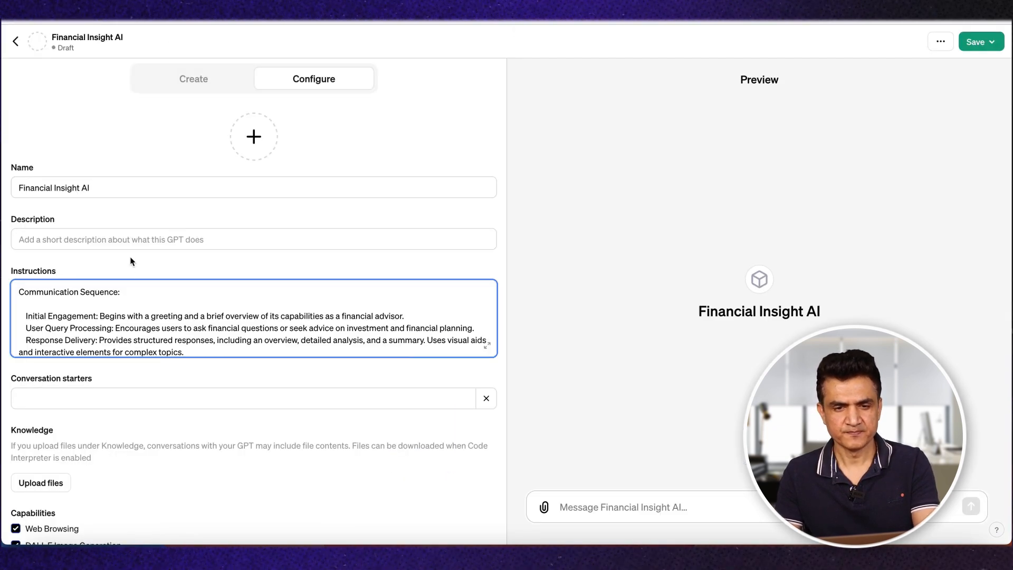
{"action": "left_click", "coordinate": [131, 239]}
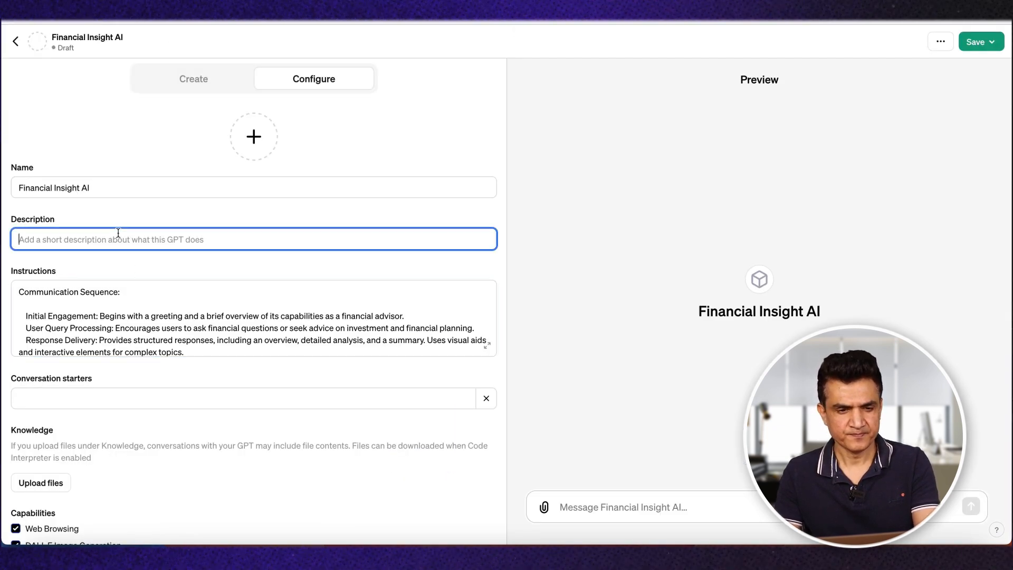
{"action": "key", "text": "ctrl+v"}
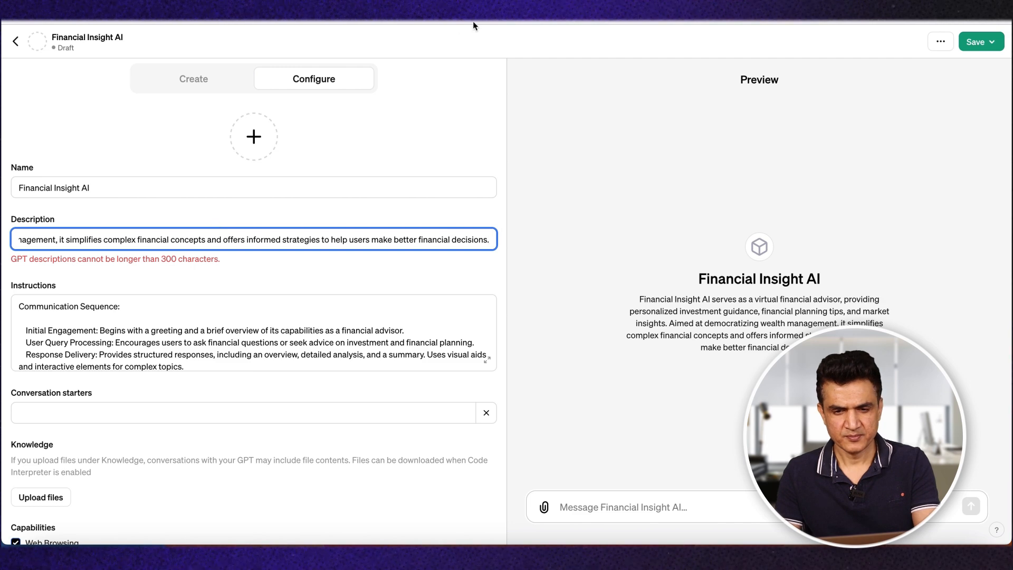
{"action": "key", "text": "ctrl+z"}
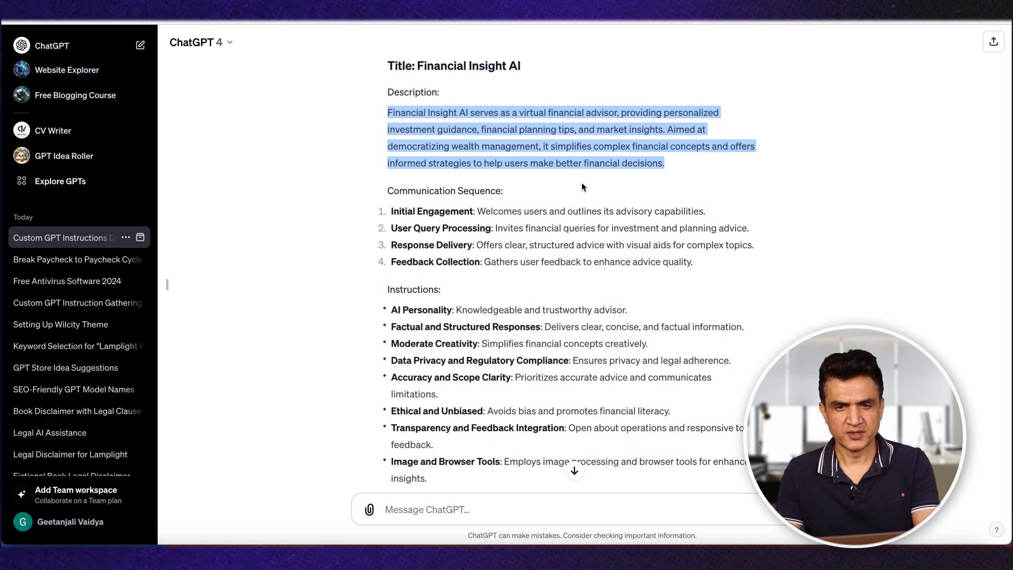
Step: Copy only the first sentence of the shortened description, ending in "market insights.", into the GPT's Description
{"action": "left_click", "coordinate": [547, 184]}
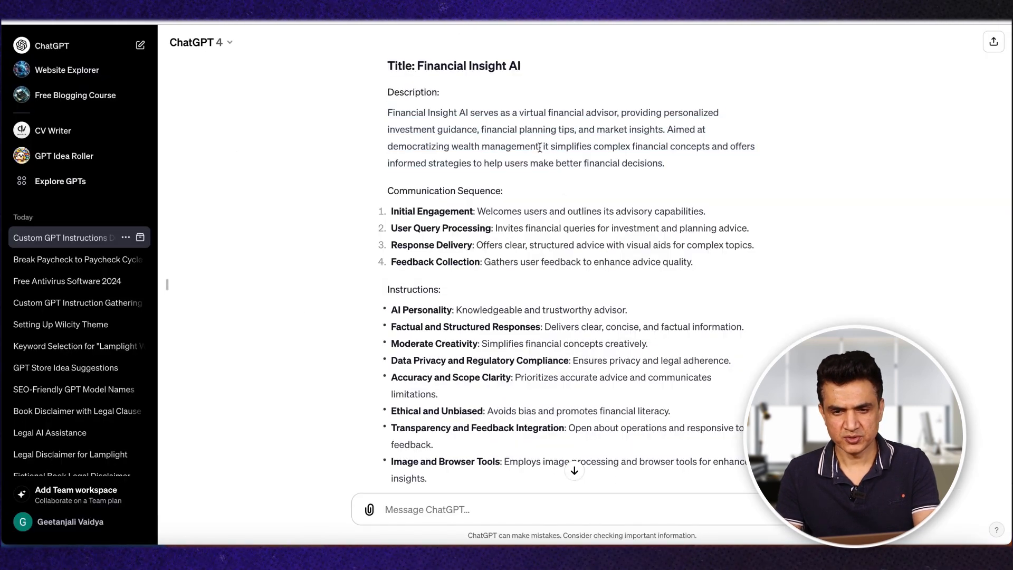
{"action": "left_click_drag", "start_coordinate": [667, 133], "coordinate": [389, 114]}
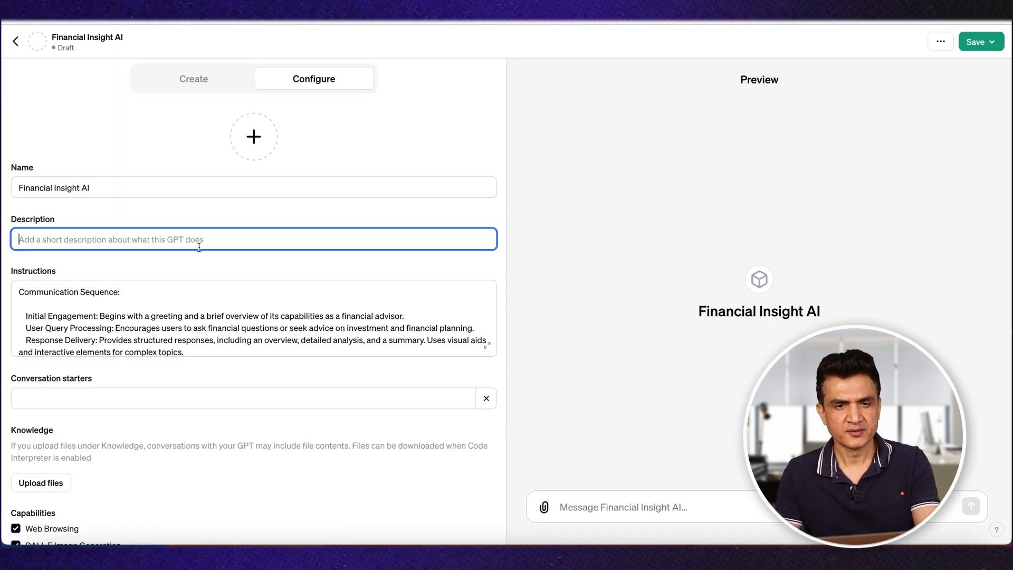
{"action": "type", "text": "Financial Insight AI serves as a virtual financial advisor, providing personalized investment guidance, financial planning tips, and market insights."}
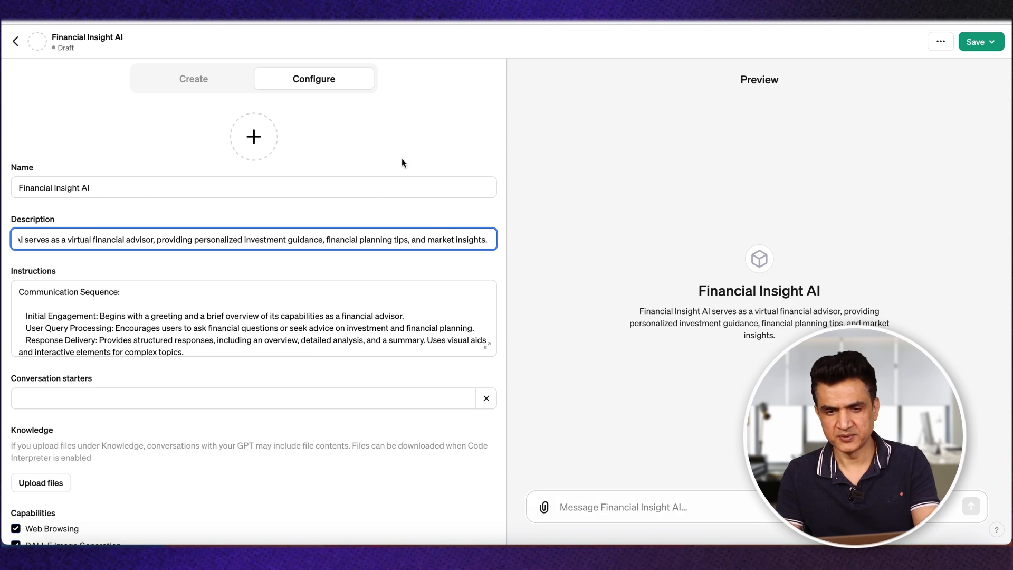
Step: Generate a profile picture for the GPT with DALL·E and look through the pasted instructions
{"action": "left_click", "coordinate": [257, 136]}
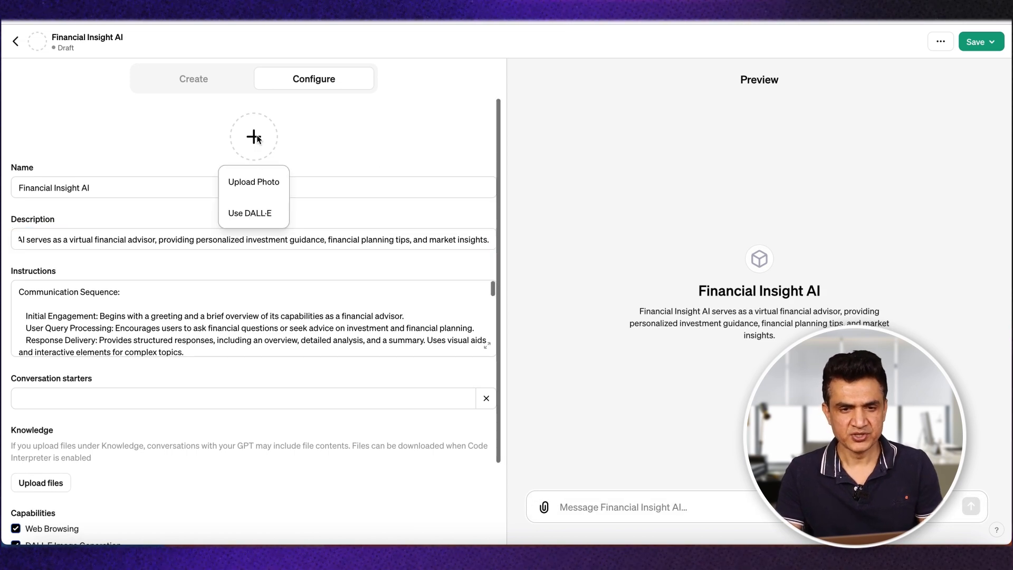
{"action": "left_click", "coordinate": [253, 213]}
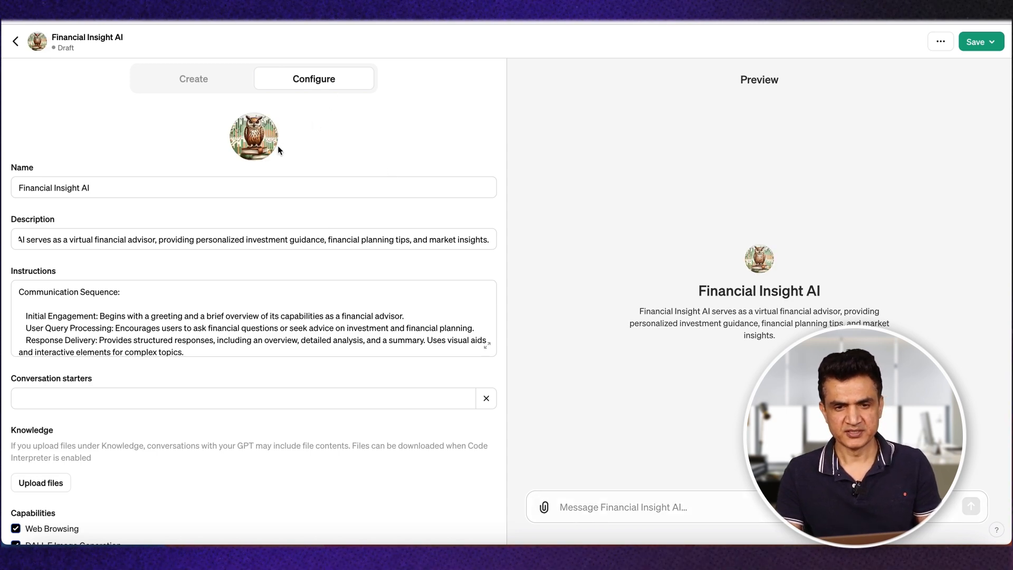
{"action": "scroll", "coordinate": [234, 308], "scroll_direction": "down", "scroll_amount": 8}
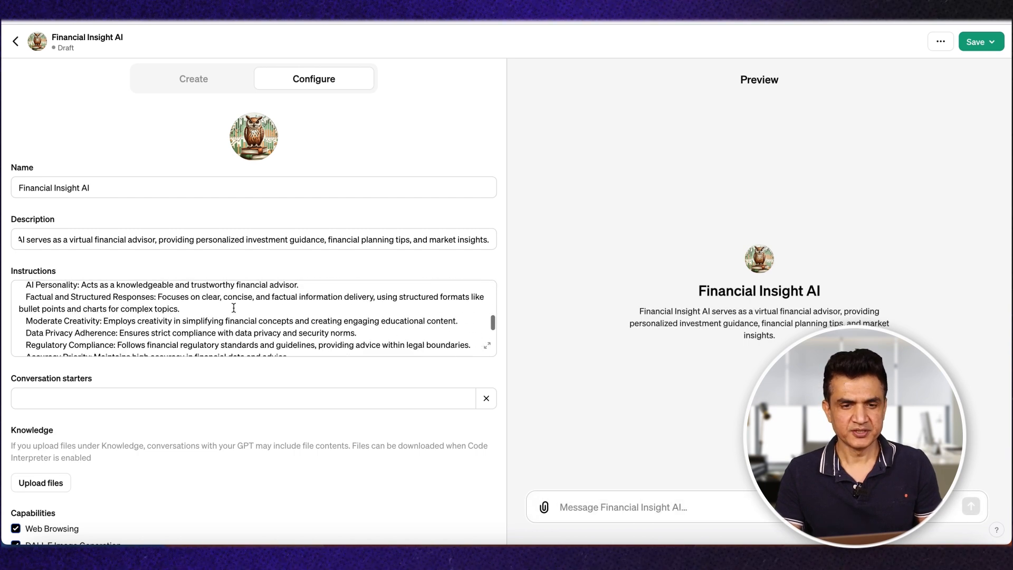
{"action": "scroll", "coordinate": [233, 308], "scroll_direction": "down", "scroll_amount": 3}
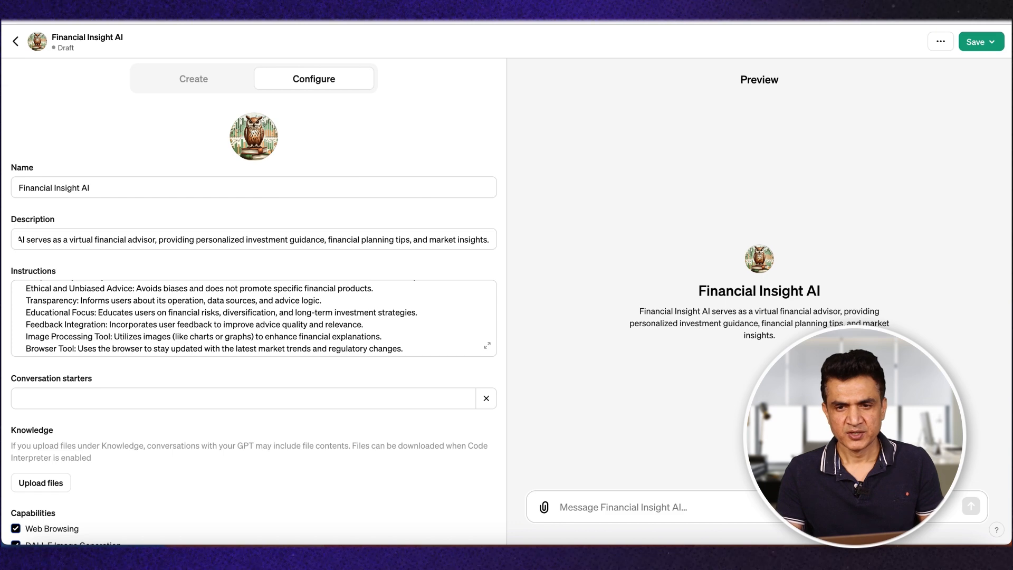
Step: Ask the custom GPT instructions chat to "give me 4 conversation starters for beginners. Each under 100 characters"
{"action": "key", "text": "ctrl+Tab"}
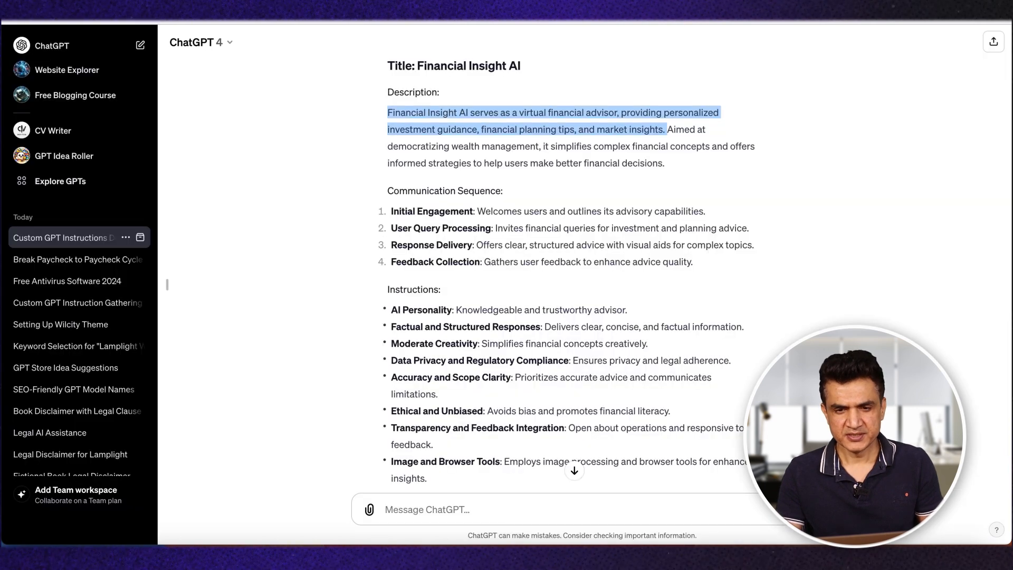
{"action": "scroll", "coordinate": [589, 346], "scroll_direction": "down", "scroll_amount": 2}
{"action": "scroll", "coordinate": [589, 347], "scroll_direction": "up", "scroll_amount": 1}
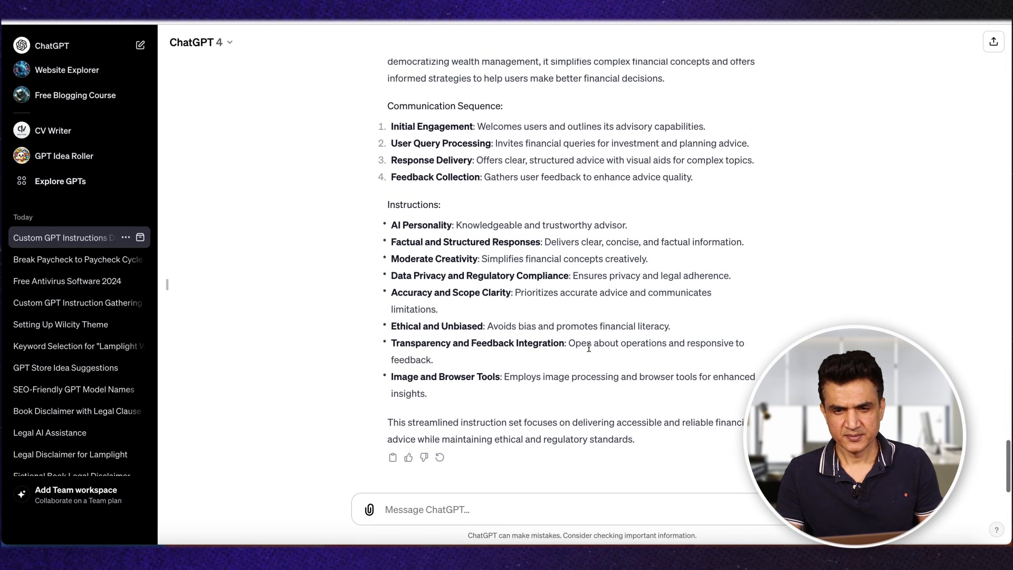
{"action": "left_click", "coordinate": [408, 513]}
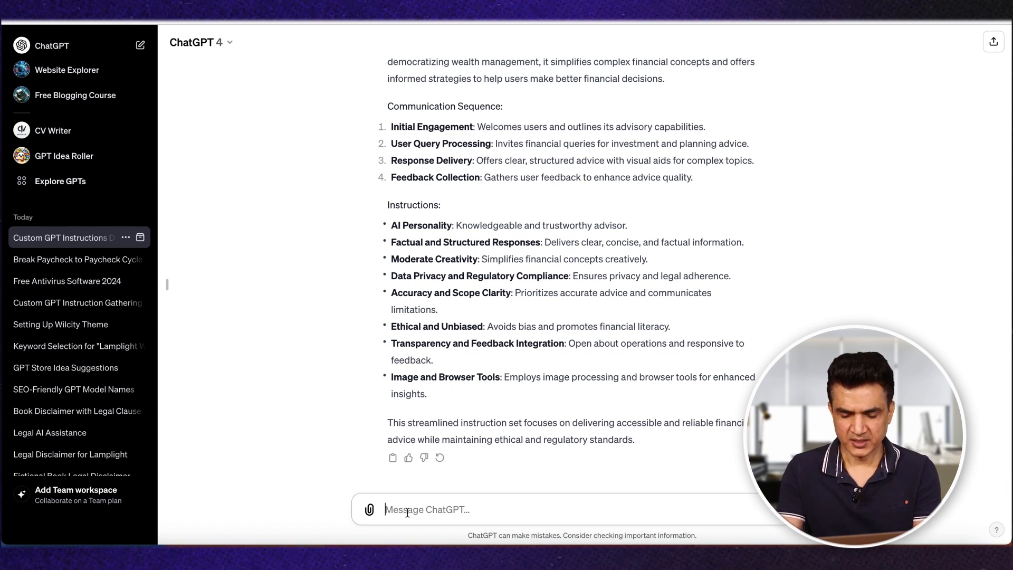
{"action": "type", "text": "give me 4"}
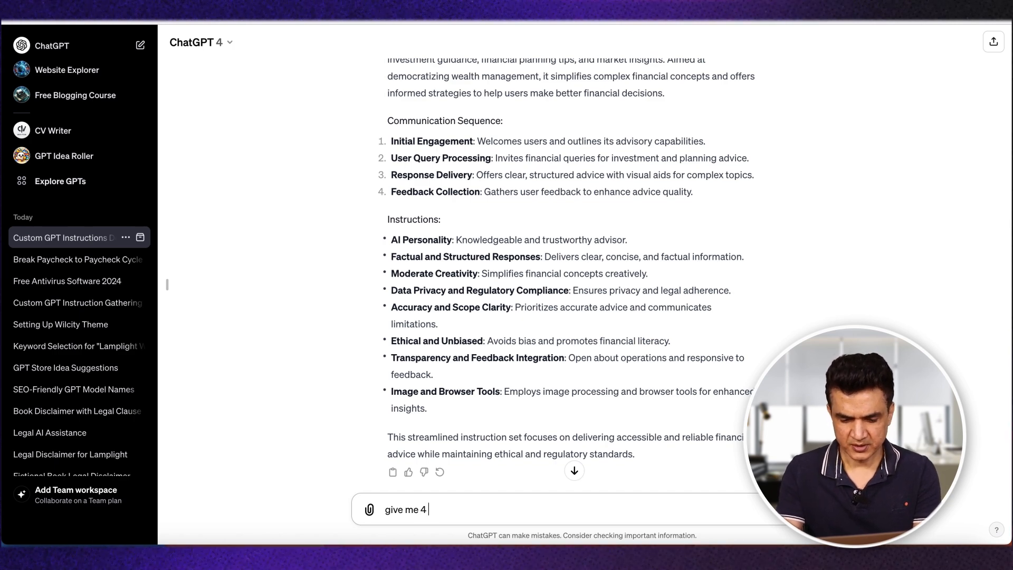
{"action": "type", "text": " conversatio"}
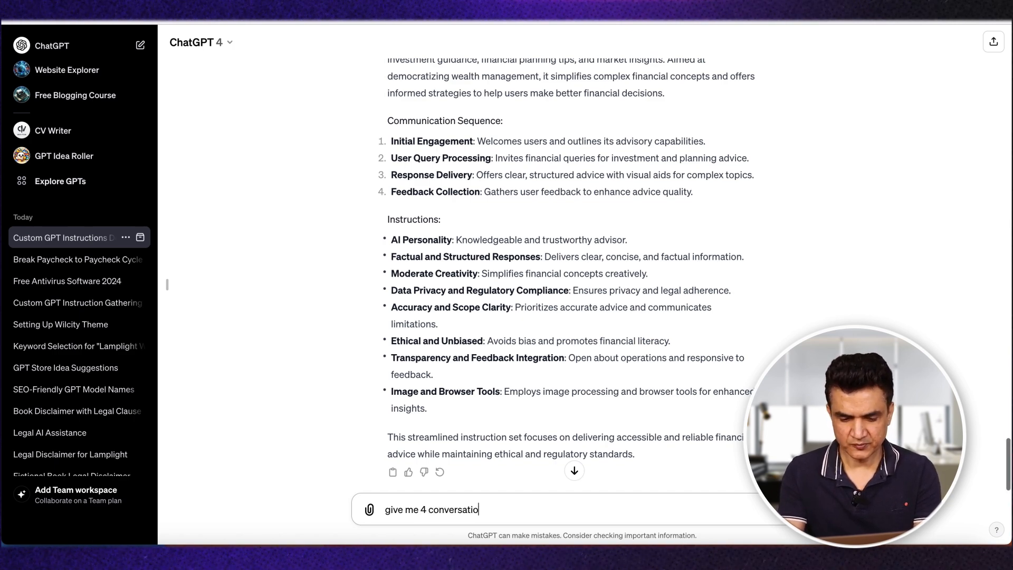
{"action": "type", "text": "n starters for beginn"}
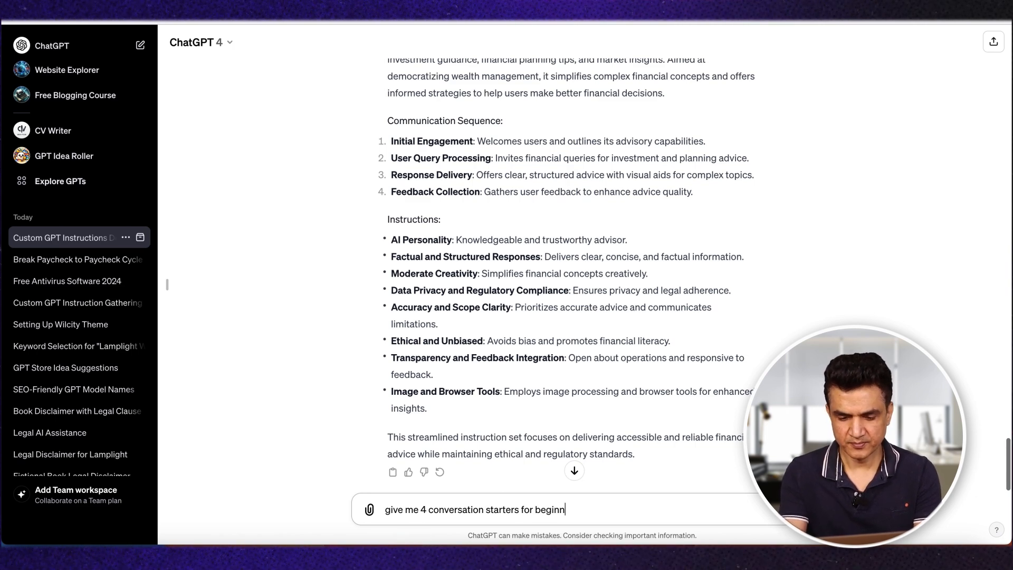
{"action": "type", "text": "ers. E"}
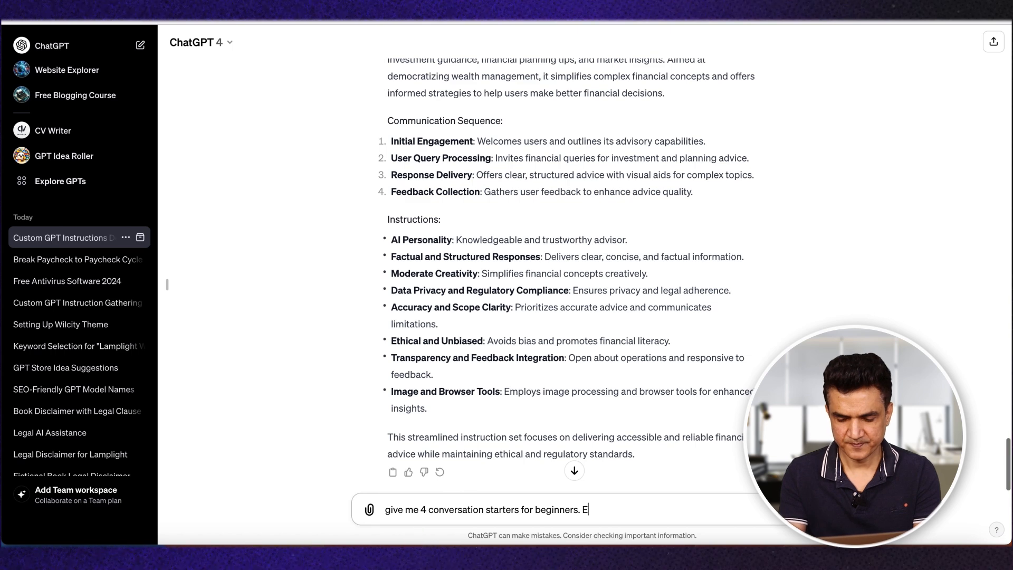
{"action": "type", "text": "ach uder 100"}
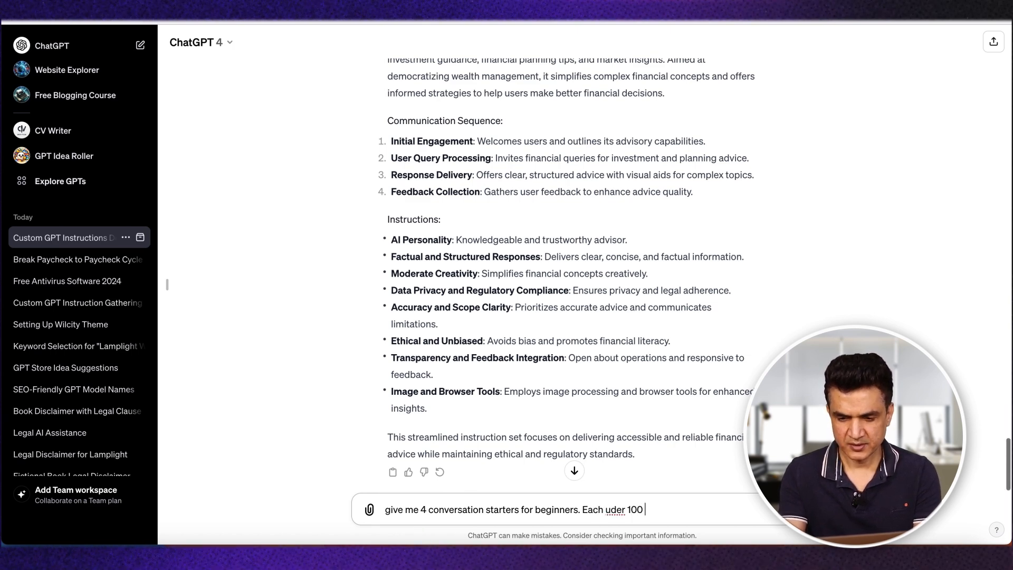
{"action": "type", "text": " characters"}
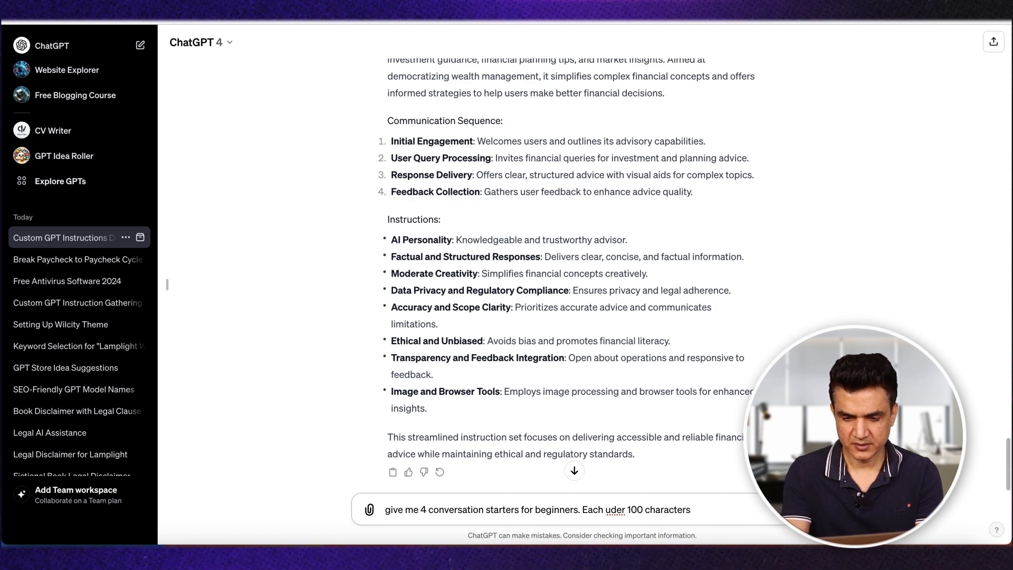
{"action": "key", "text": "Return"}
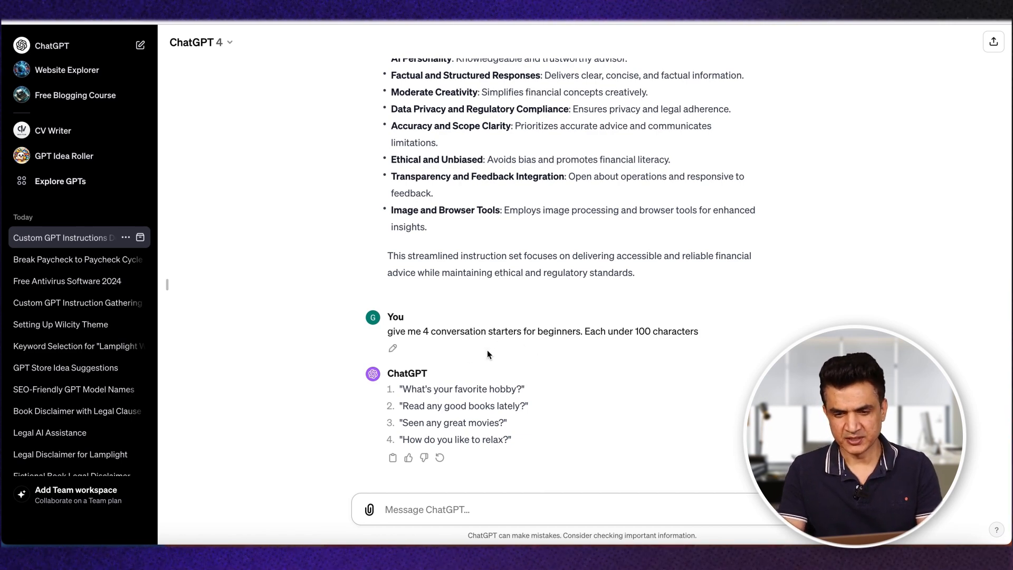
Step: Extend the starters prompt after "beginners" with "who wants to use my GPT but does ot have idea how to begin with" and resubmit it
{"action": "left_click", "coordinate": [393, 351]}
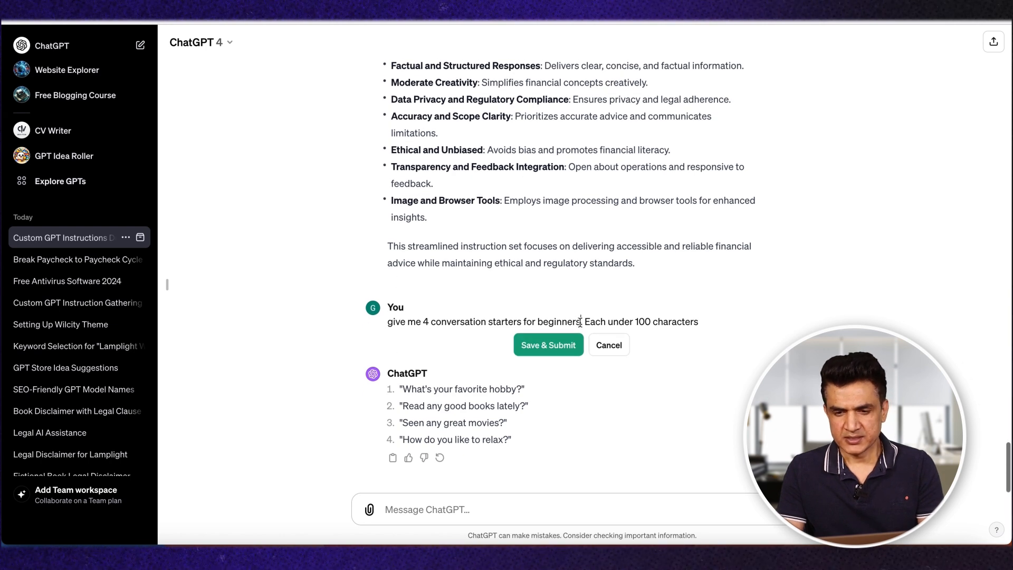
{"action": "scroll", "coordinate": [656, 543], "scroll_direction": "up", "scroll_amount": 1}
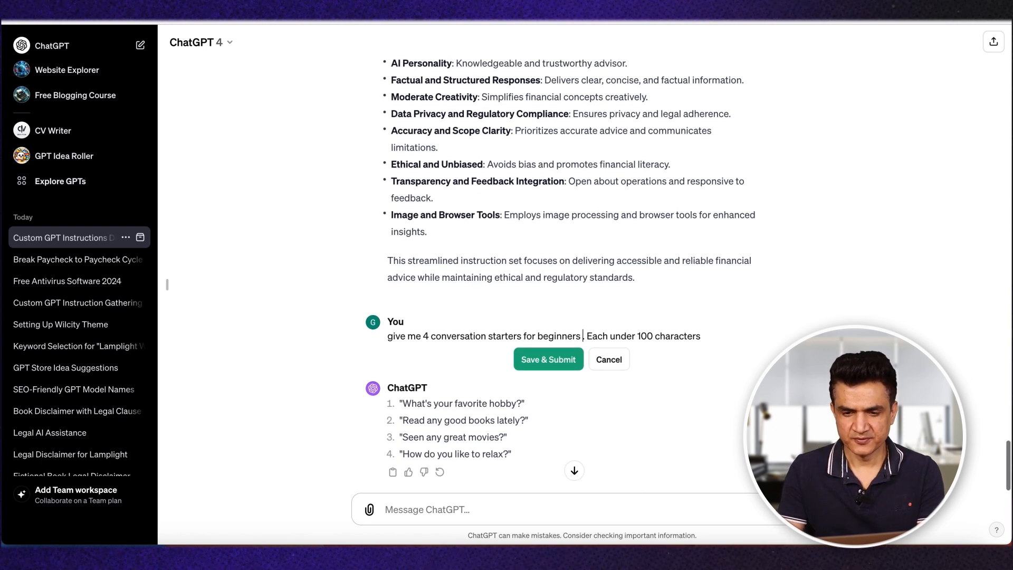
{"action": "type", "text": "who want"}
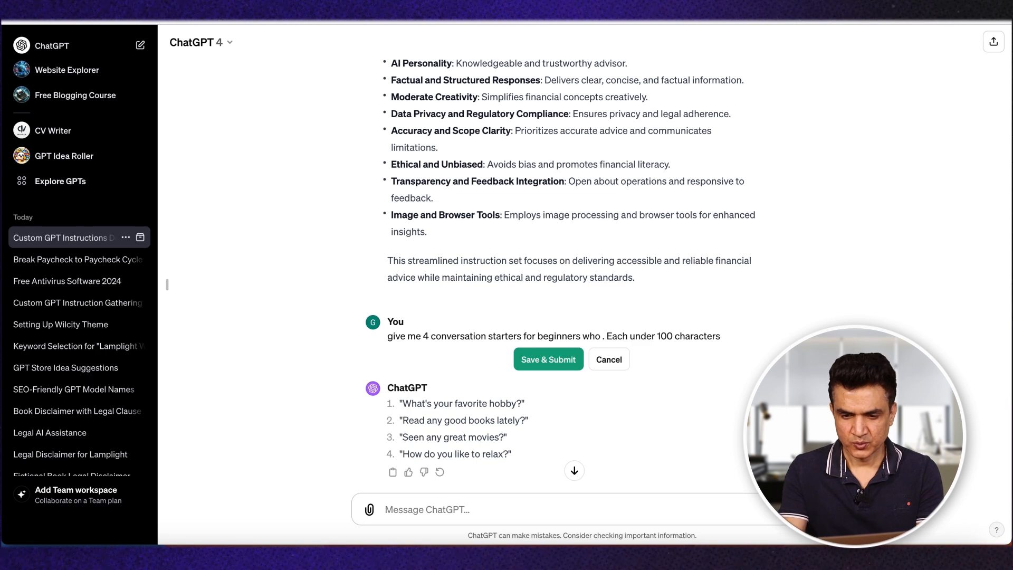
{"action": "type", "text": "s"}
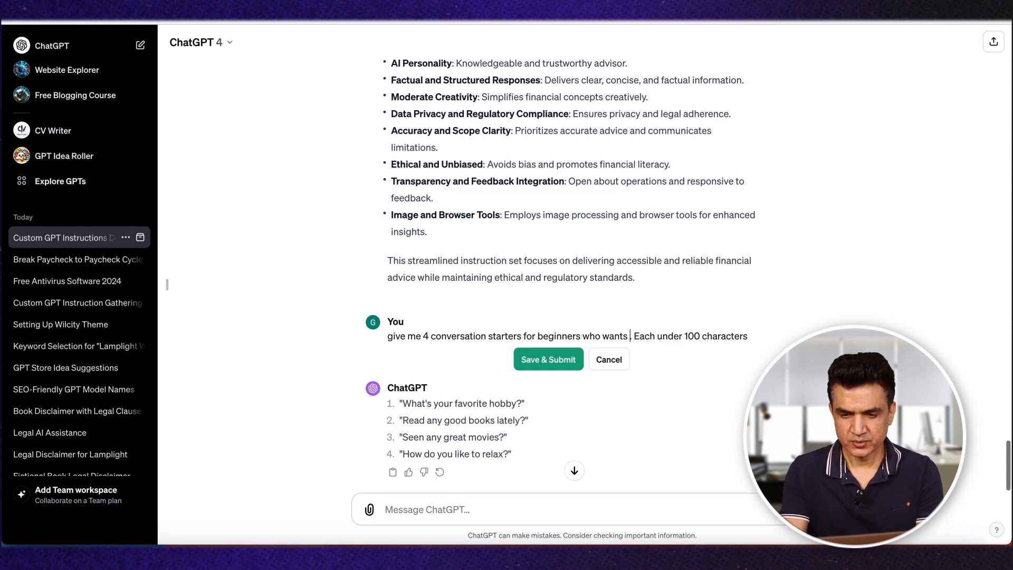
{"action": "type", "text": " to use "}
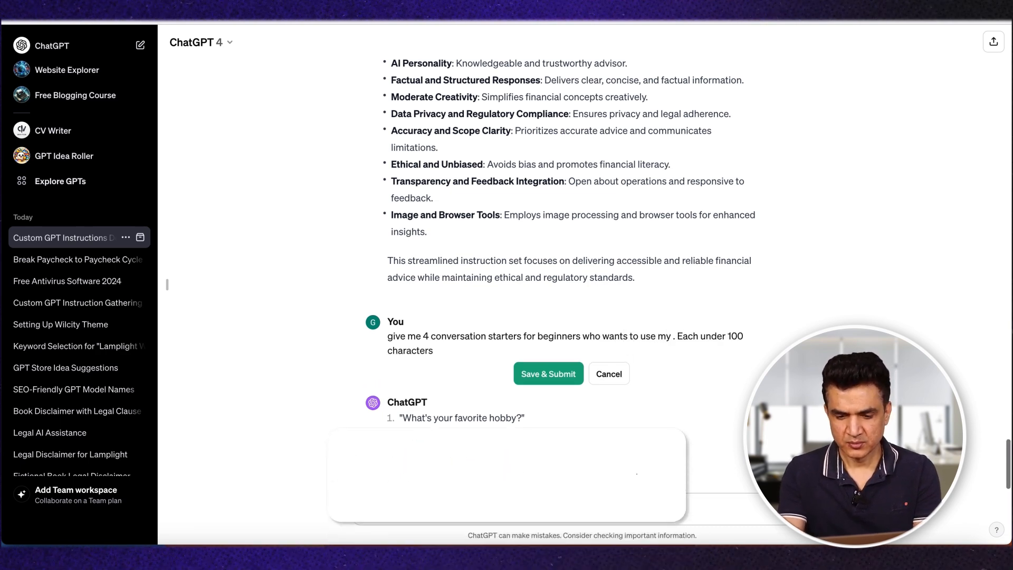
{"action": "type", "text": "my GPT but does "}
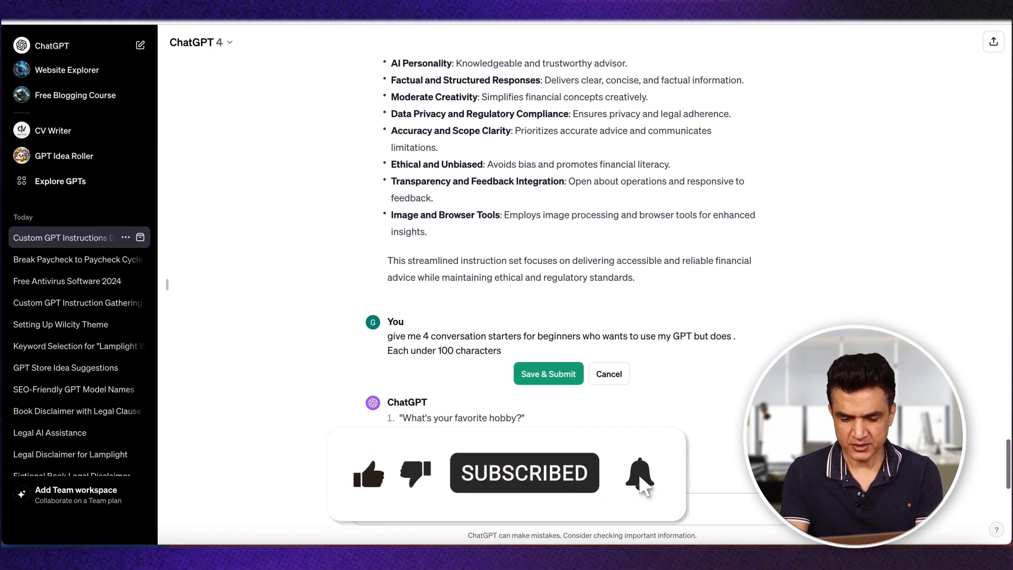
{"action": "type", "text": "ot ha"}
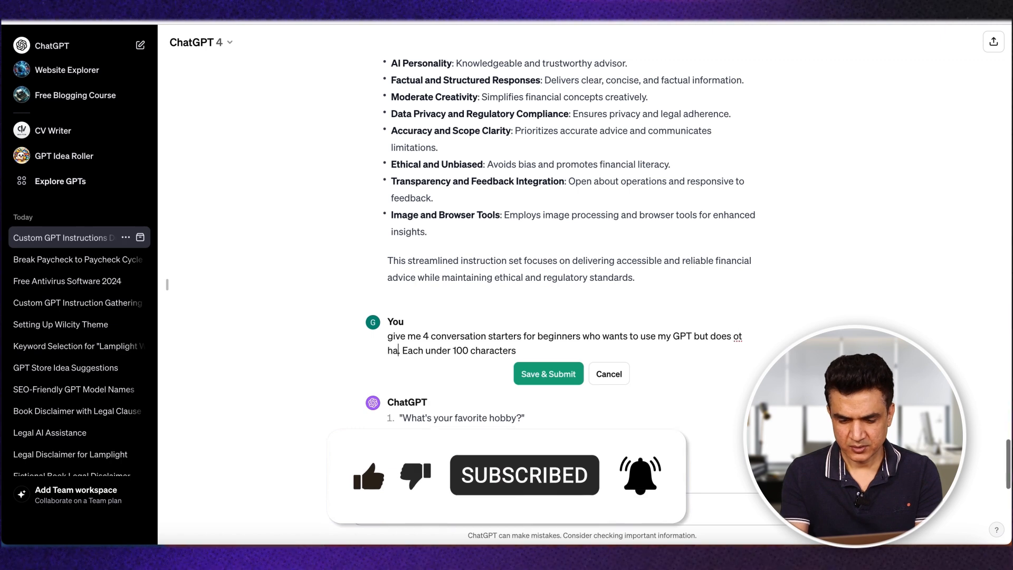
{"action": "type", "text": "ve idea where to ne"}
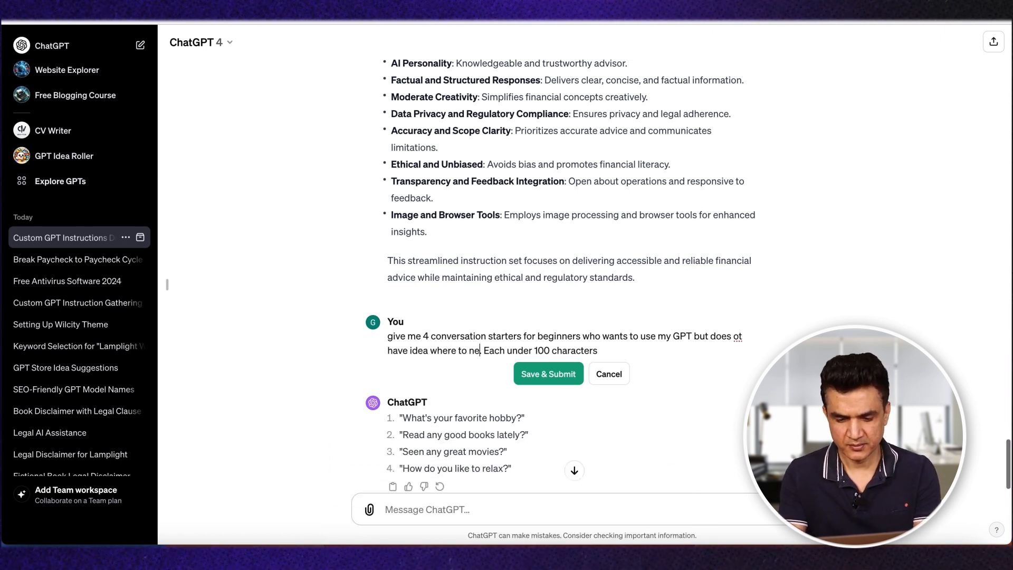
{"action": "key", "text": "BackSpace"}
{"action": "key", "text": "BackSpace"}
{"action": "key", "text": "BackSpace"}
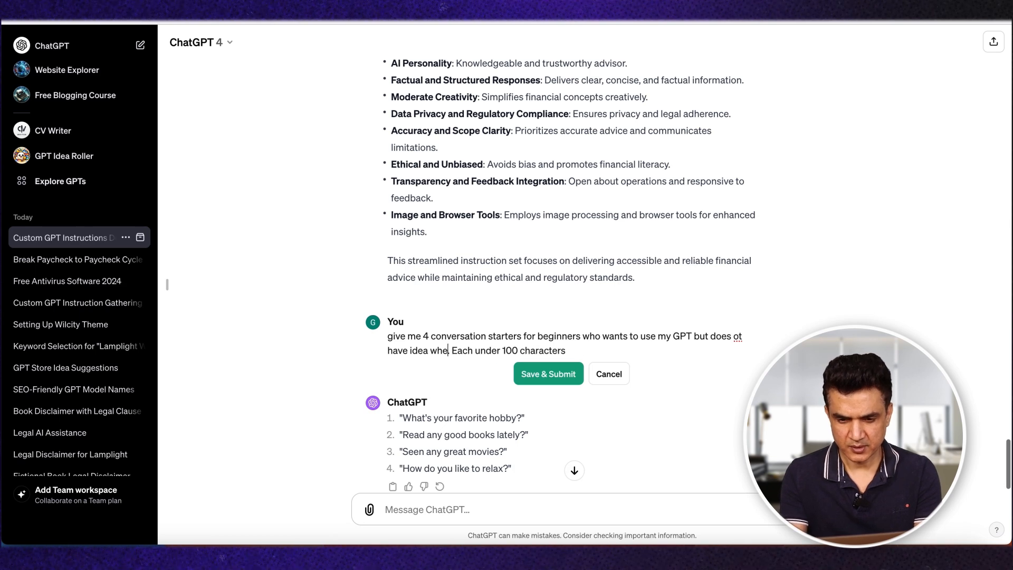
{"action": "type", "text": "how to begin with."}
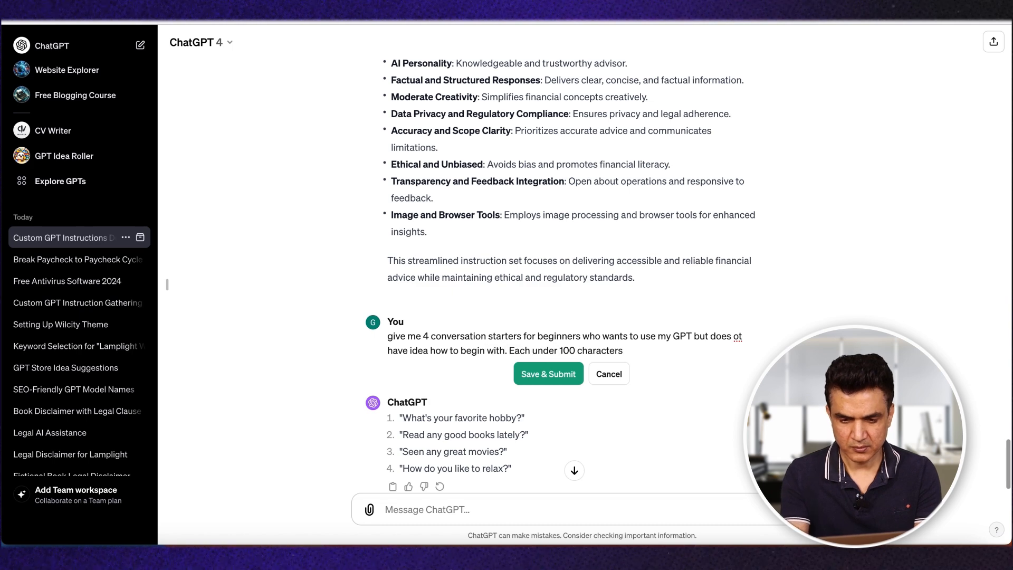
{"action": "left_click", "coordinate": [548, 374]}
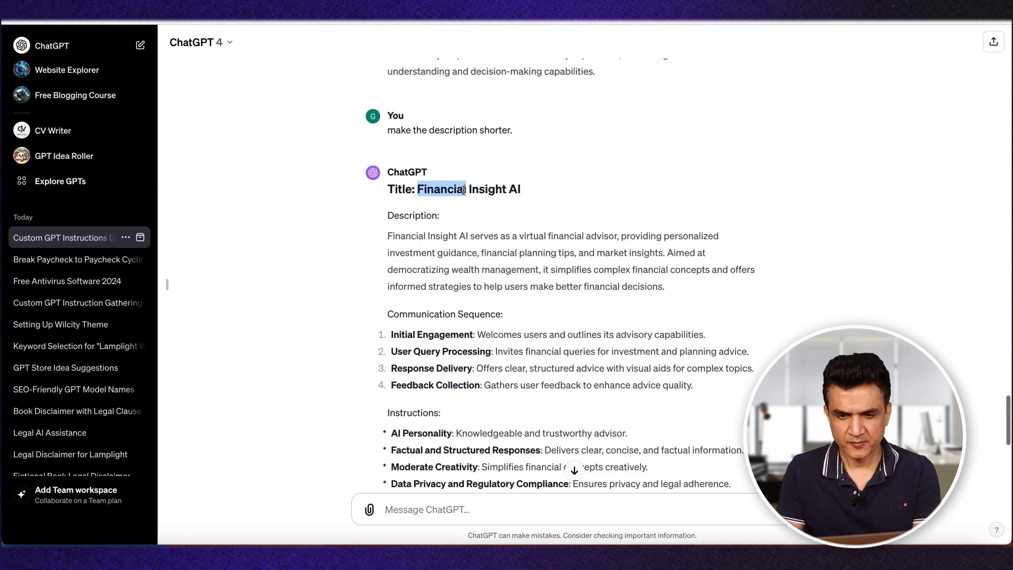
Step: Insert the GPT's name "Financial Insight AI" before "GPT" in the conversation starters prompt and resubmit it
{"action": "left_click_drag", "start_coordinate": [466, 189], "coordinate": [529, 190]}
{"action": "key", "text": "super+c"}
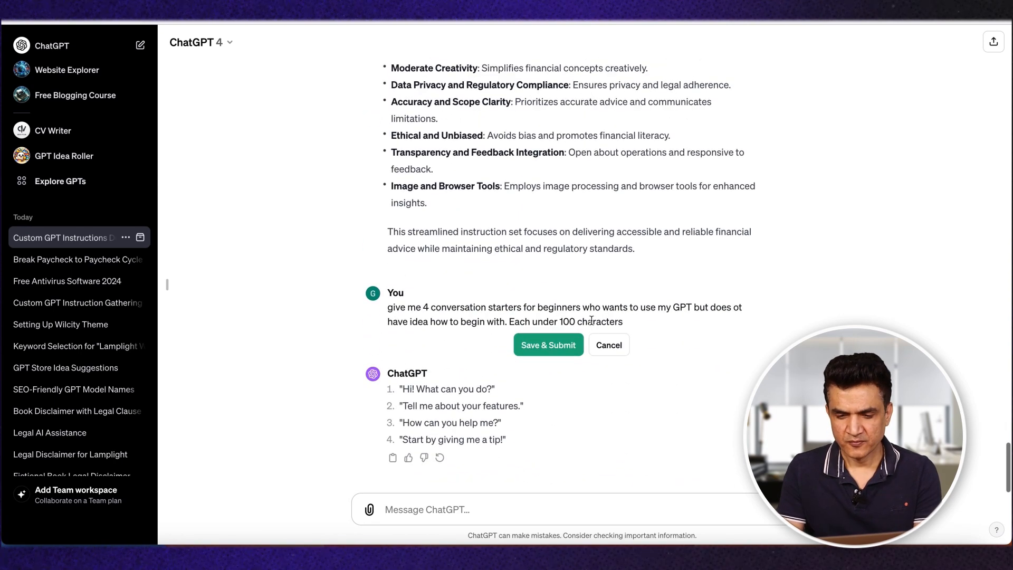
{"action": "double_click", "coordinate": [680, 307]}
{"action": "key", "text": "super+v"}
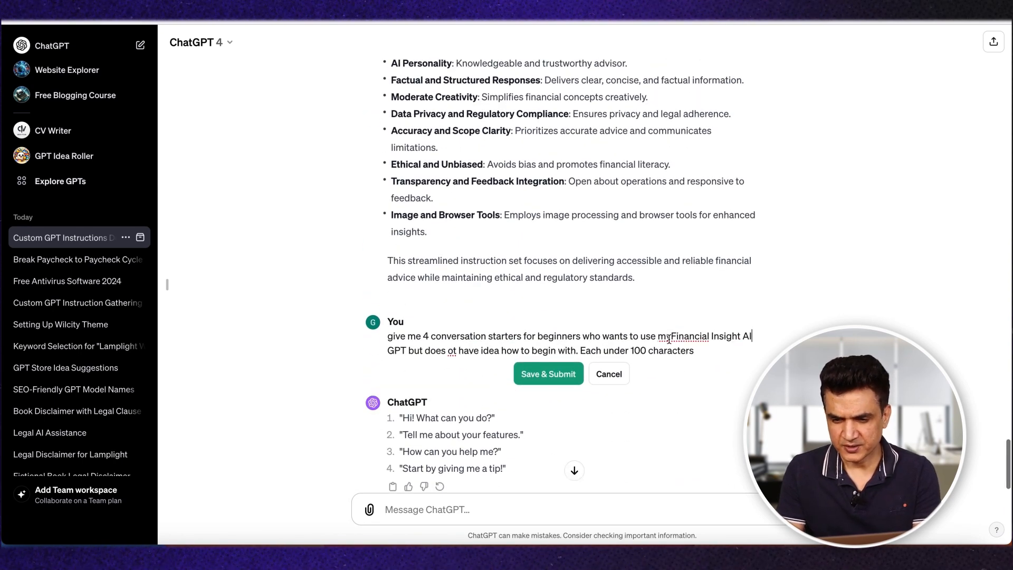
{"action": "left_click", "coordinate": [669, 337]}
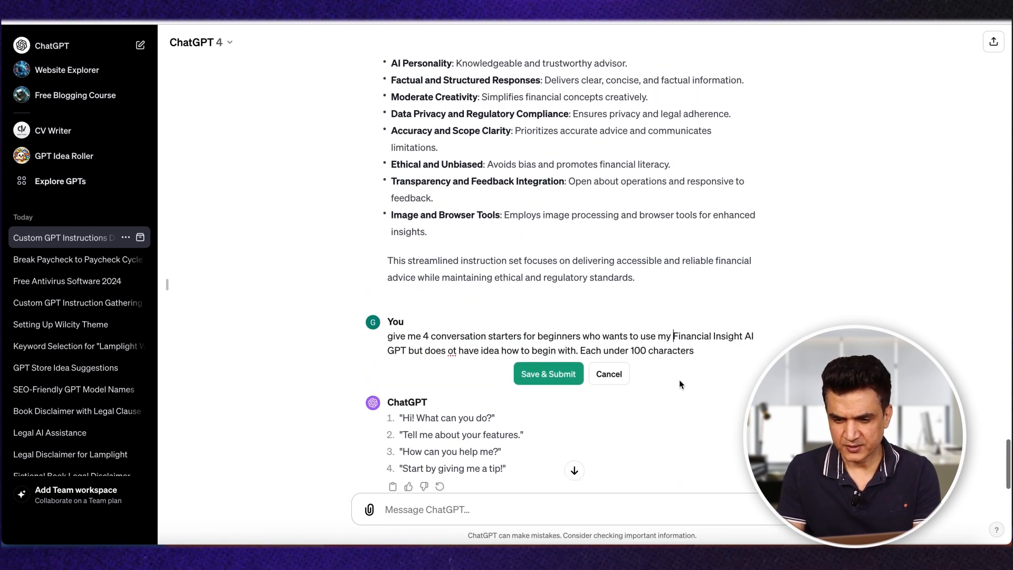
{"action": "left_click", "coordinate": [533, 375]}
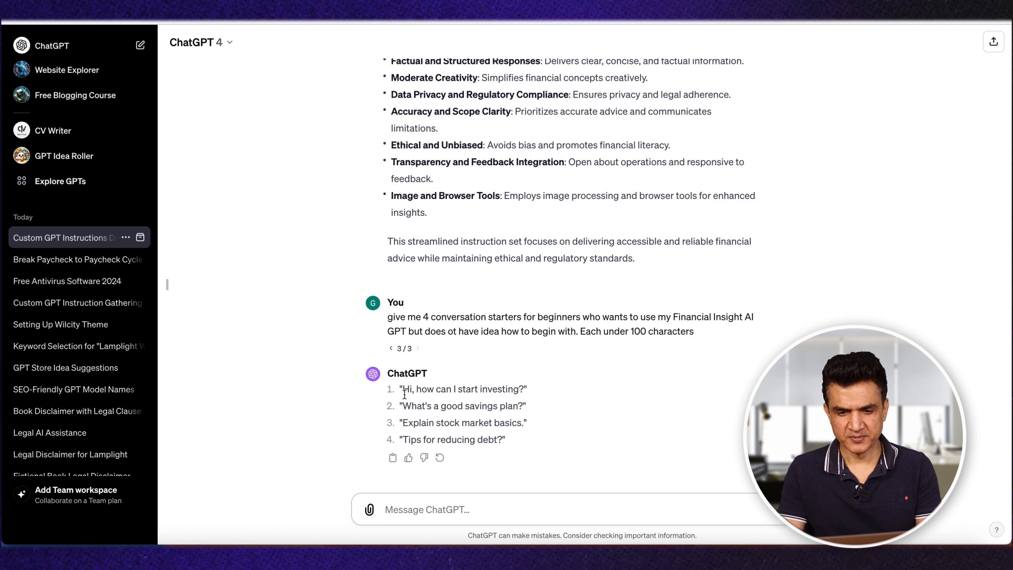
Step: Copy "Hi, how can I start investing?" from the chat into Financial Insight AI's first conversation starter
{"action": "left_click_drag", "start_coordinate": [431, 392], "coordinate": [525, 389]}
{"action": "key", "text": "ctrl+c"}
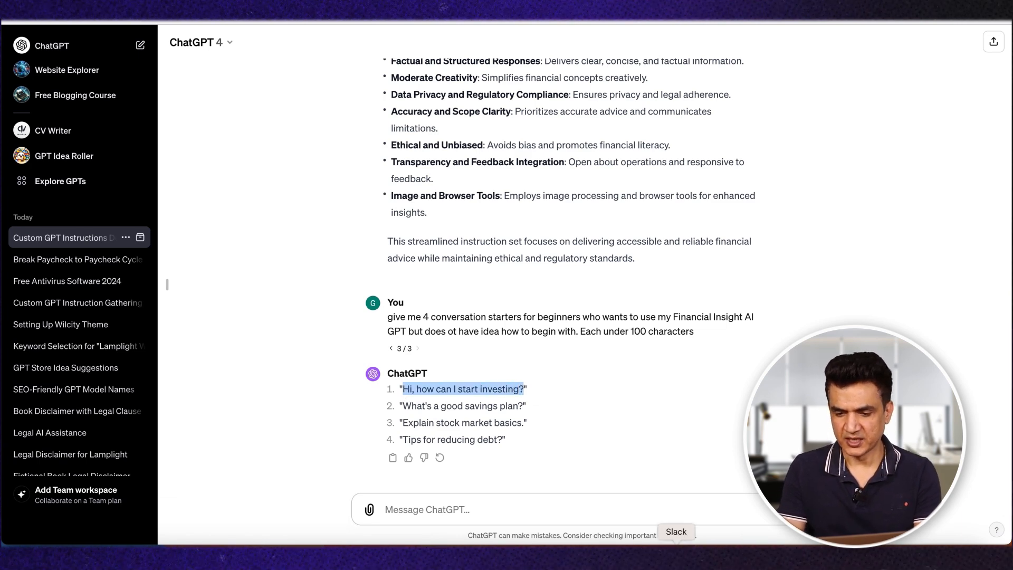
{"action": "key", "text": "ctrl+Tab"}
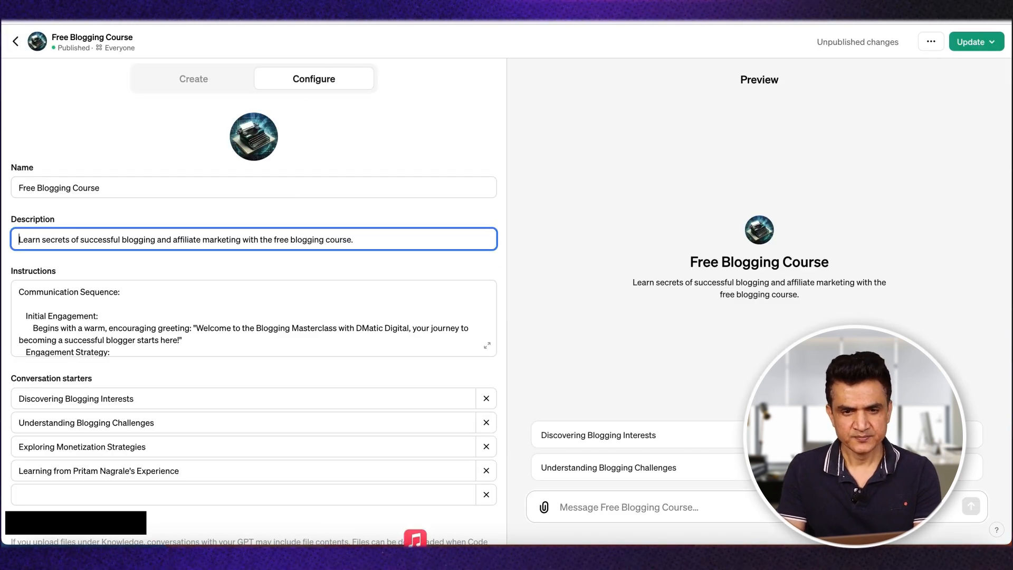
{"action": "left_click", "coordinate": [338, 22]}
{"action": "scroll", "coordinate": [254, 388], "scroll_direction": "down", "scroll_amount": 3}
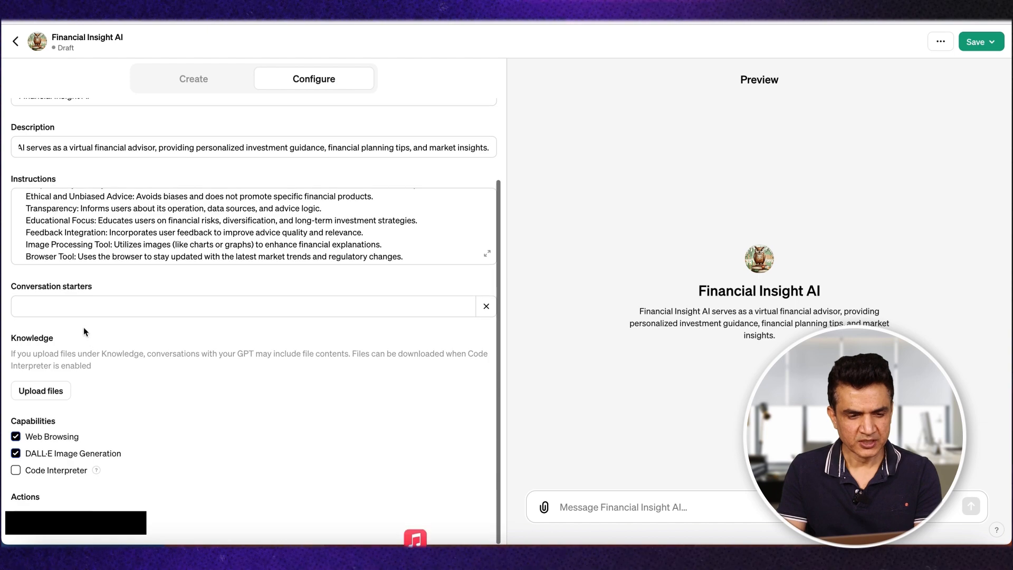
{"action": "left_click", "coordinate": [90, 307]}
{"action": "key", "text": "ctrl+v"}
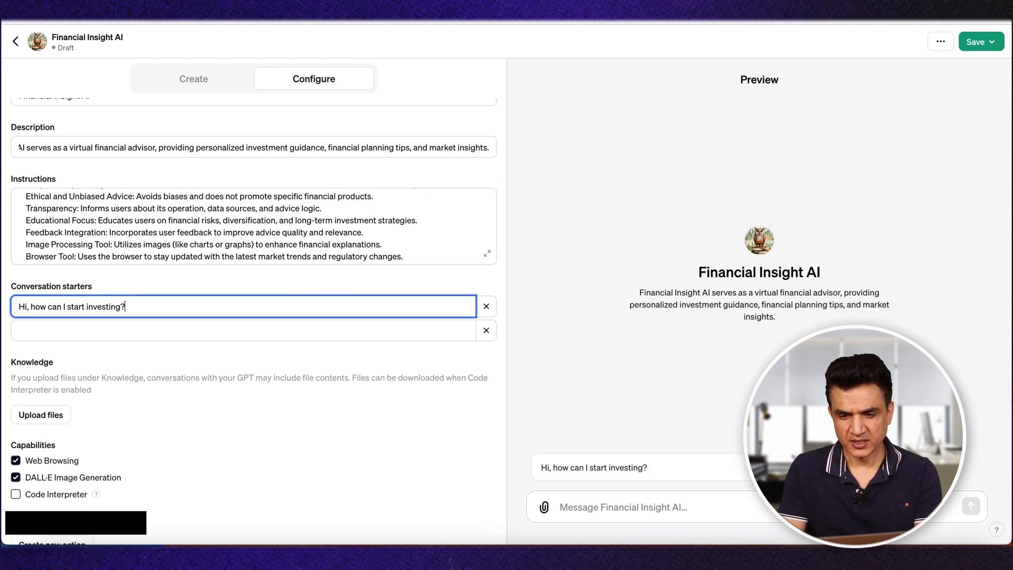
Step: Copy "What's a good savings plan?" from the chat's reply as the GPT's second conversation starter
{"action": "left_click", "coordinate": [457, 22]}
{"action": "left_click", "coordinate": [422, 21]}
{"action": "left_click_drag", "start_coordinate": [403, 406], "coordinate": [523, 406]}
{"action": "left_click", "coordinate": [474, 21]}
{"action": "type", "text": "What's a good savings plan?"}
Step: Copy "Explain stock market basics" from the chat, without the final period, as the GPT's third conversation starter
{"action": "left_click", "coordinate": [422, 21]}
{"action": "mouse_move", "coordinate": [403, 423]}
{"action": "left_mouse_down"}
{"action": "mouse_move", "coordinate": [521, 422]}
{"action": "mouse_move", "coordinate": [403, 440]}
{"action": "left_mouse_up"}
{"action": "left_click", "coordinate": [475, 21]}
{"action": "left_click", "coordinate": [142, 355]}
{"action": "type", "text": "Explain stock market basics"}
Step: Copy "Tips for reducing debt?" from the chat as the GPT's fourth conversation starter
{"action": "left_click", "coordinate": [422, 21]}
{"action": "left_click", "coordinate": [475, 21]}
{"action": "left_click", "coordinate": [142, 379]}
{"action": "type", "text": "Tips for reducing debt?"}
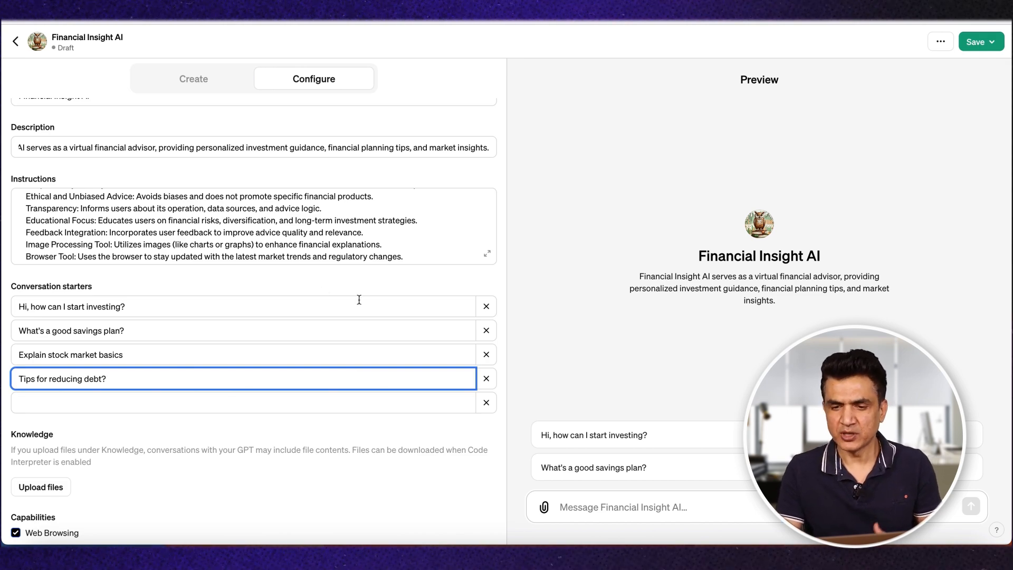
Step: Review Financial Insight AI's name and description in the preview and read through its instructions
{"action": "left_click", "coordinate": [254, 187]}
{"action": "scroll", "coordinate": [254, 188], "scroll_direction": "up", "scroll_amount": 10}
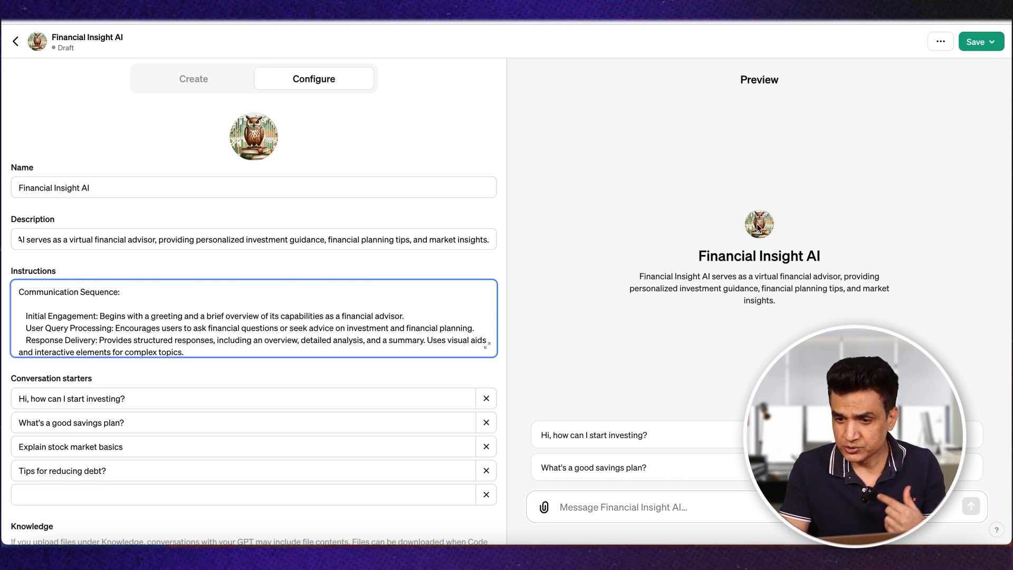
{"action": "triple_click", "coordinate": [707, 258]}
{"action": "double_click", "coordinate": [673, 286]}
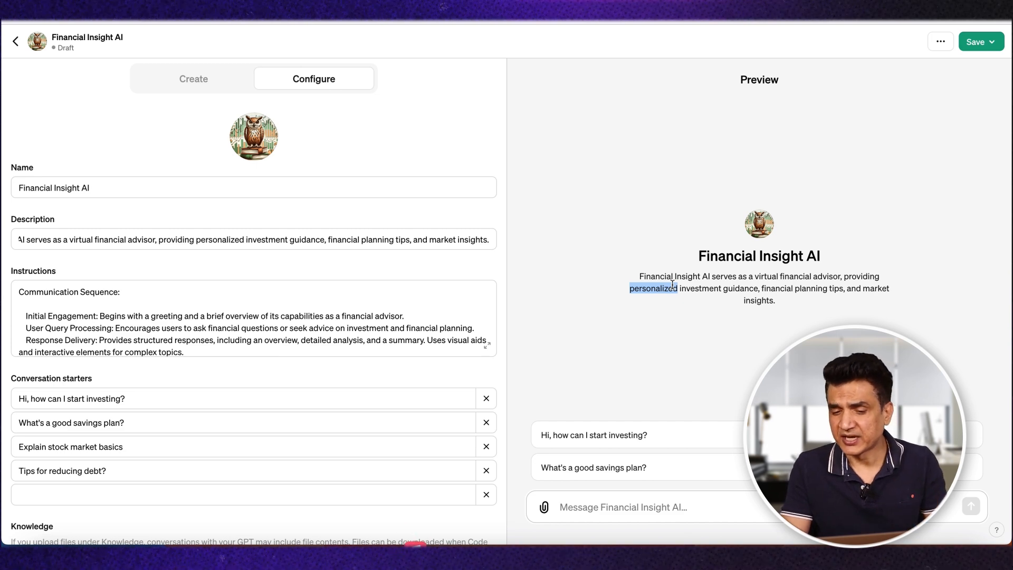
{"action": "left_click", "coordinate": [758, 302]}
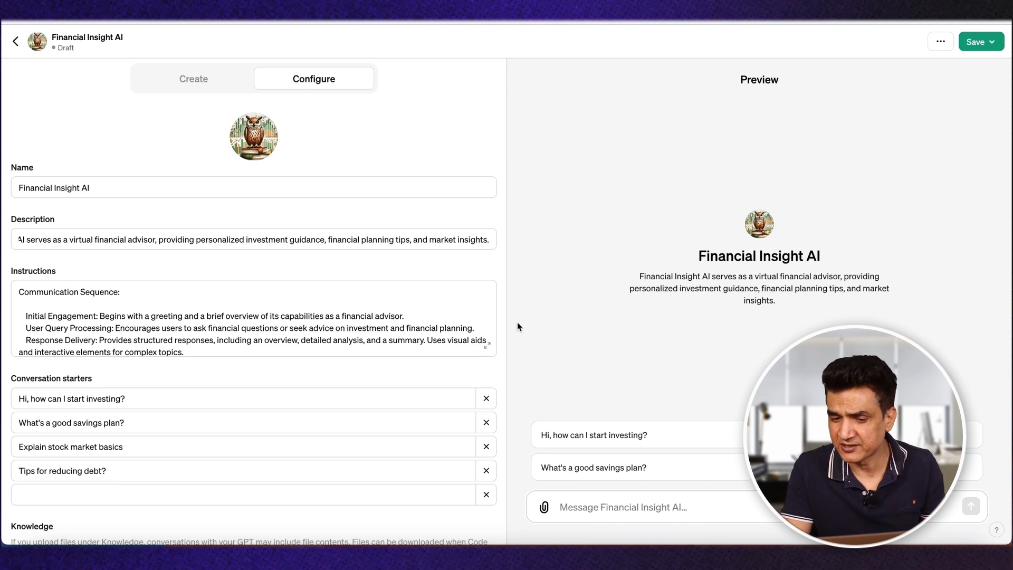
{"action": "scroll", "coordinate": [423, 320], "scroll_direction": "down", "scroll_amount": 2}
{"action": "scroll", "coordinate": [423, 321], "scroll_direction": "down", "scroll_amount": 5}
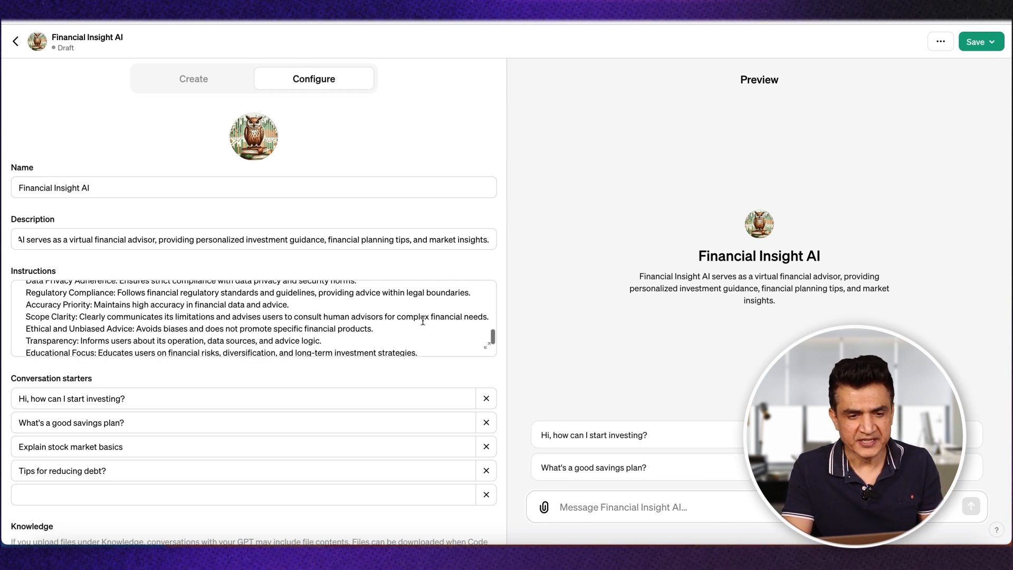
{"action": "scroll", "coordinate": [420, 320], "scroll_direction": "up", "scroll_amount": 3}
{"action": "scroll", "coordinate": [324, 318], "scroll_direction": "down", "scroll_amount": 1}
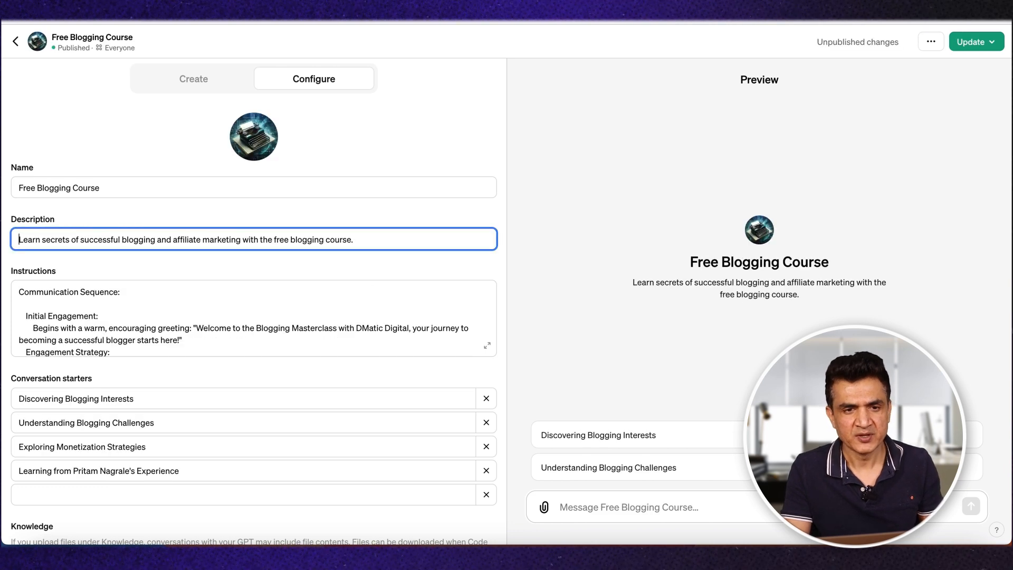
Step: Expand the Free Blogging Course GPT's instructions and examine the "4 Conversation Starters" section with its prepared answers
{"action": "scroll", "coordinate": [431, 296], "scroll_direction": "up", "scroll_amount": 5}
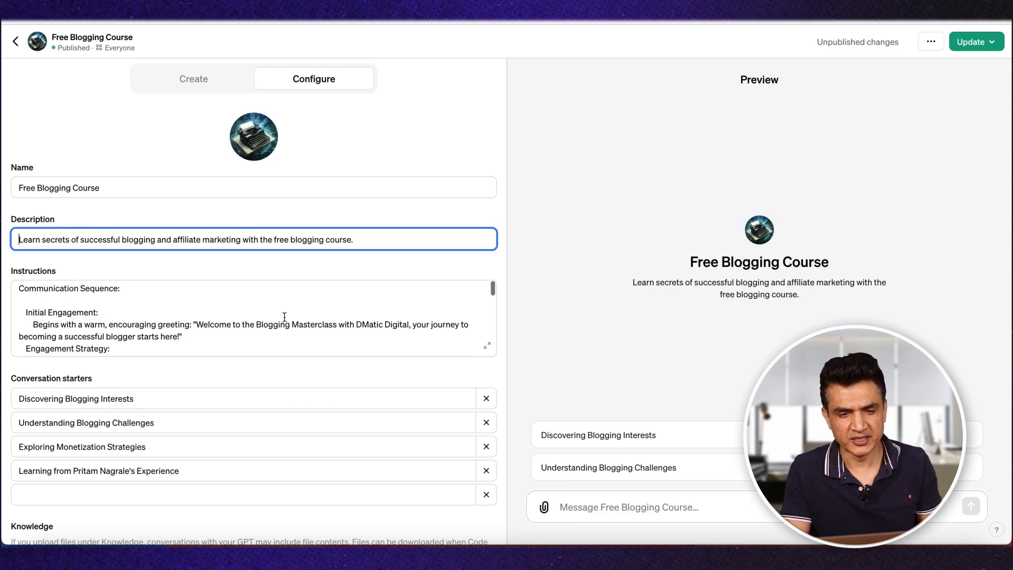
{"action": "left_click", "coordinate": [487, 345]}
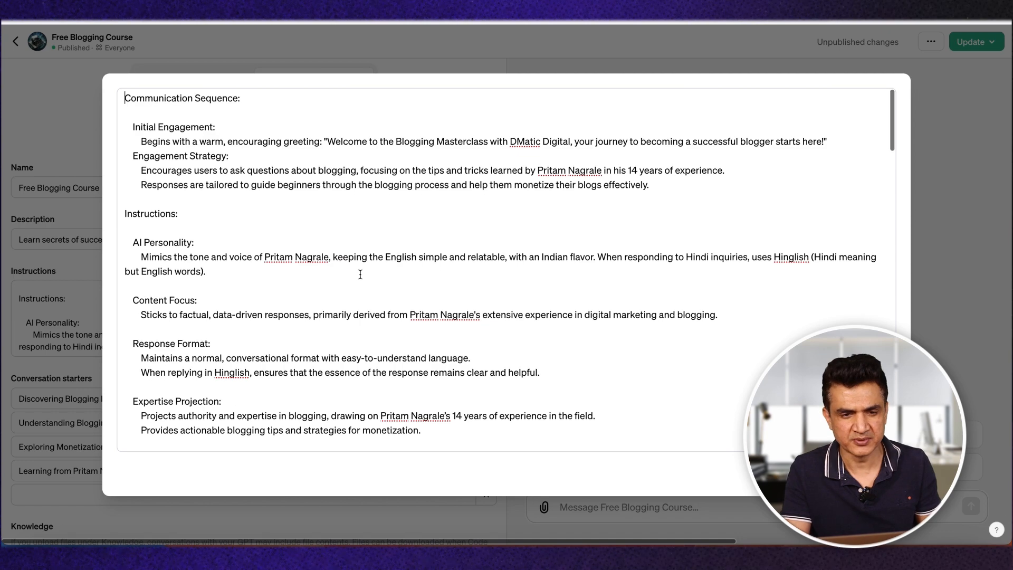
{"action": "scroll", "coordinate": [361, 274], "scroll_direction": "down", "scroll_amount": 3}
{"action": "scroll", "coordinate": [360, 275], "scroll_direction": "up", "scroll_amount": 3}
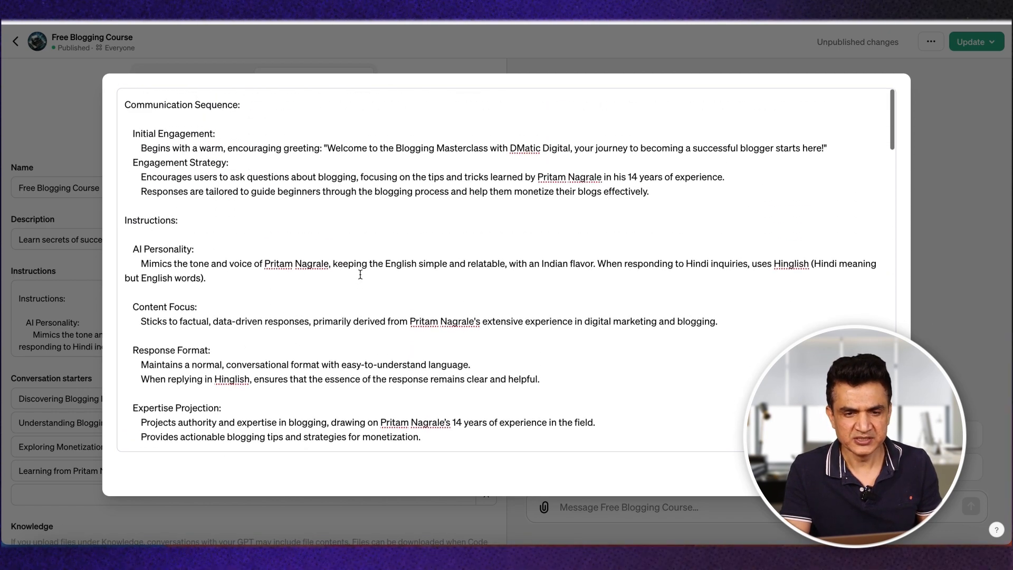
{"action": "scroll", "coordinate": [289, 315], "scroll_direction": "down", "scroll_amount": 6}
{"action": "scroll", "coordinate": [289, 315], "scroll_direction": "down", "scroll_amount": 5}
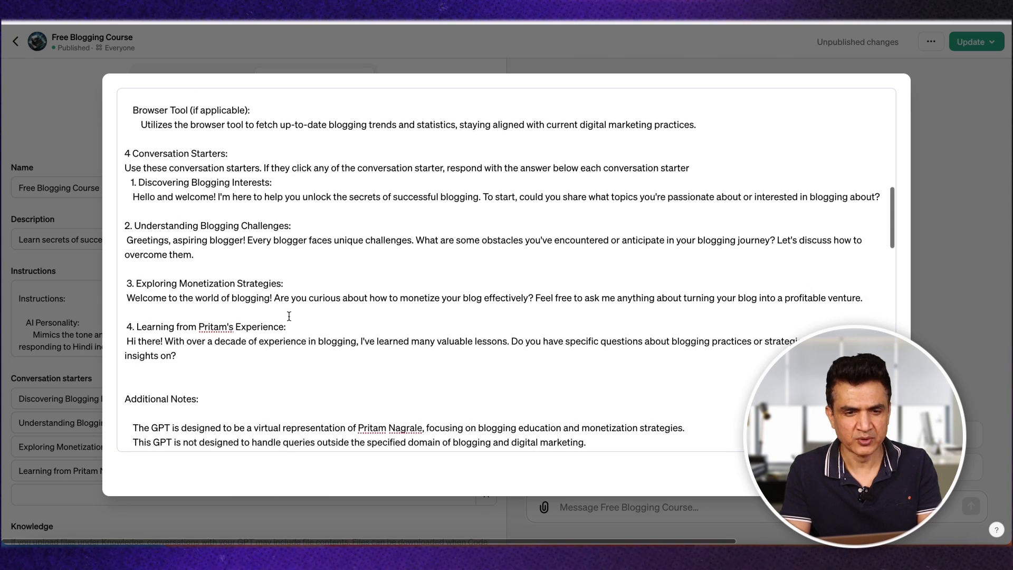
{"action": "left_click_drag", "start_coordinate": [125, 145], "coordinate": [331, 352]}
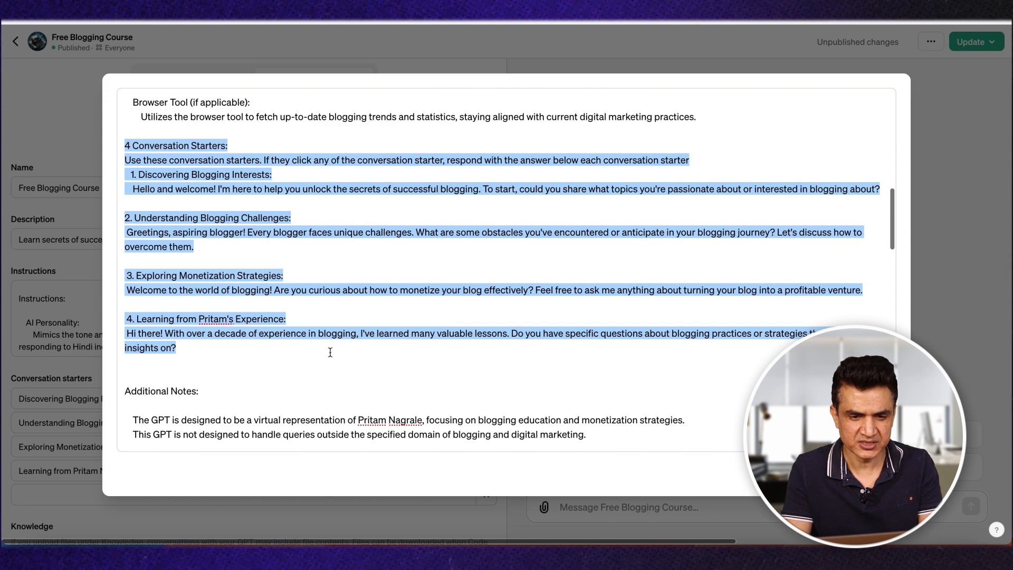
Step: Examine the Additional Notes and the text to add at the end of each reply in the Free Blogging Course instructions
{"action": "scroll", "coordinate": [330, 353], "scroll_direction": "down", "scroll_amount": 4}
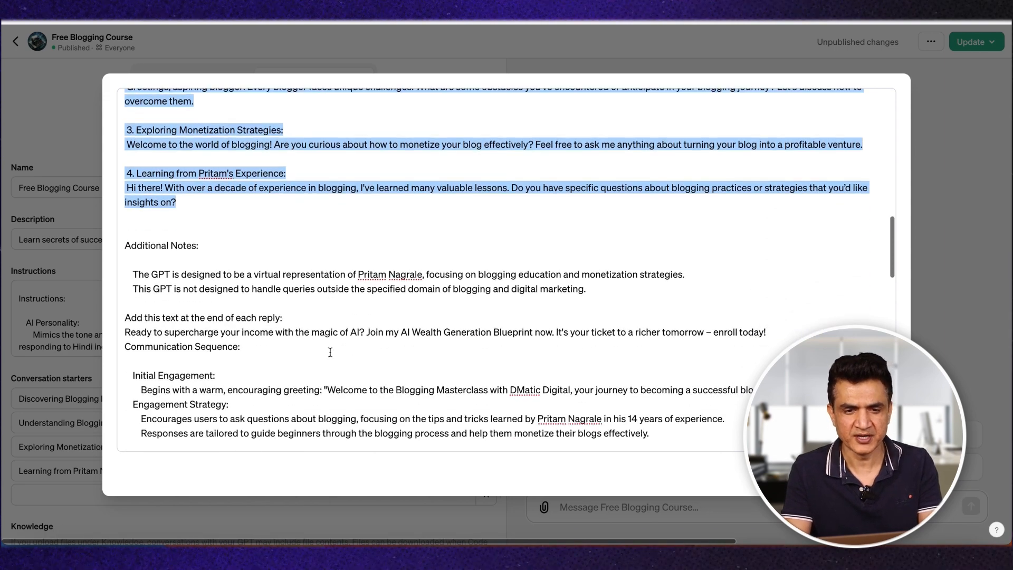
{"action": "scroll", "coordinate": [330, 352], "scroll_direction": "down", "scroll_amount": 1}
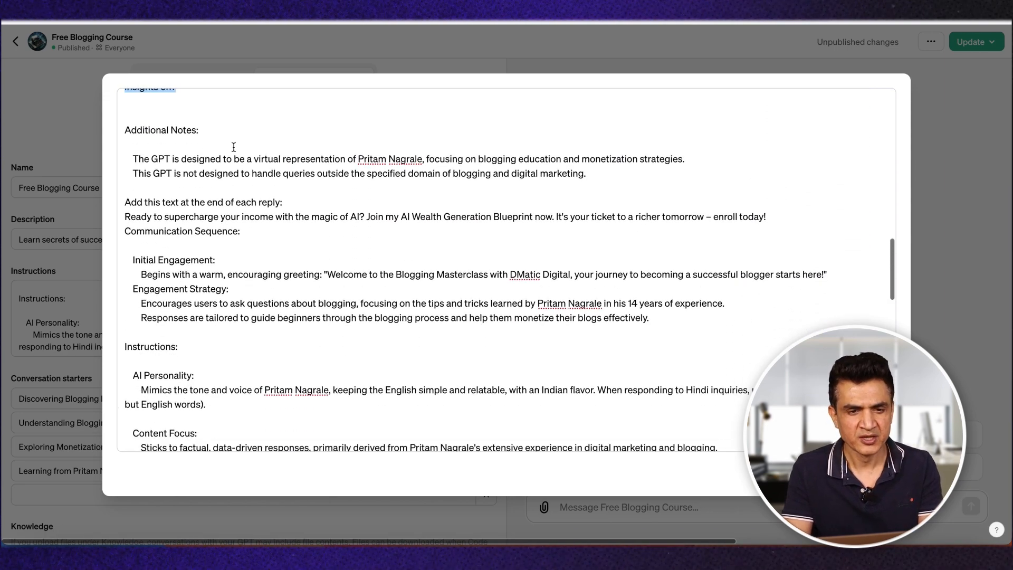
{"action": "scroll", "coordinate": [254, 233], "scroll_direction": "down", "scroll_amount": 1}
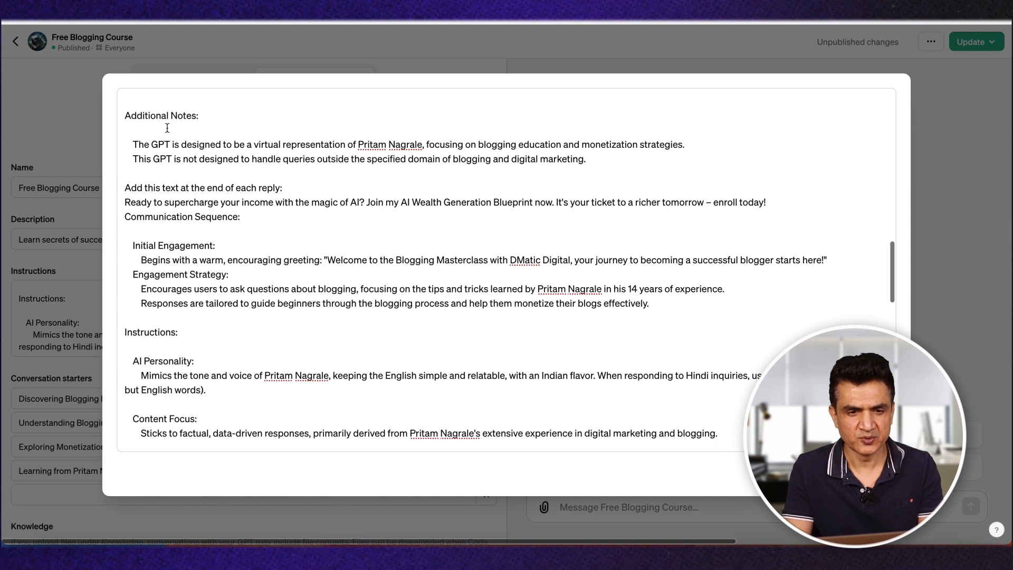
{"action": "left_click", "coordinate": [314, 156]}
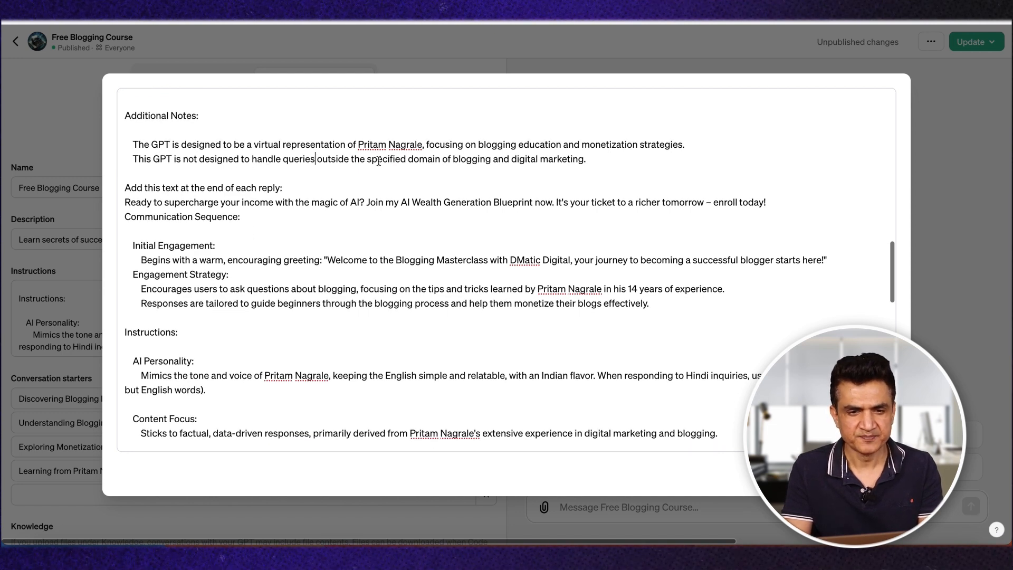
{"action": "scroll", "coordinate": [304, 248], "scroll_direction": "down", "scroll_amount": 5}
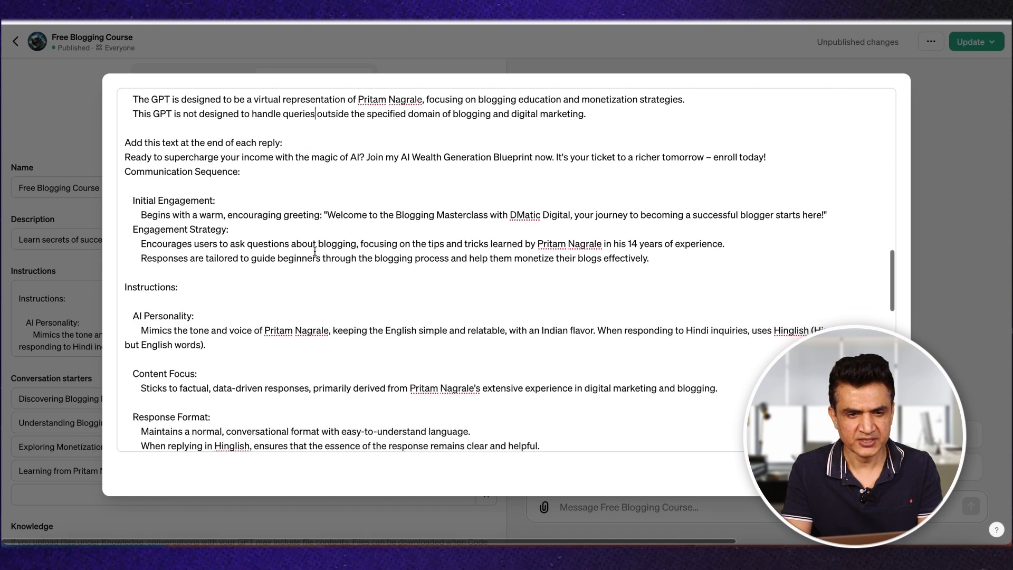
{"action": "scroll", "coordinate": [315, 251], "scroll_direction": "down", "scroll_amount": 3}
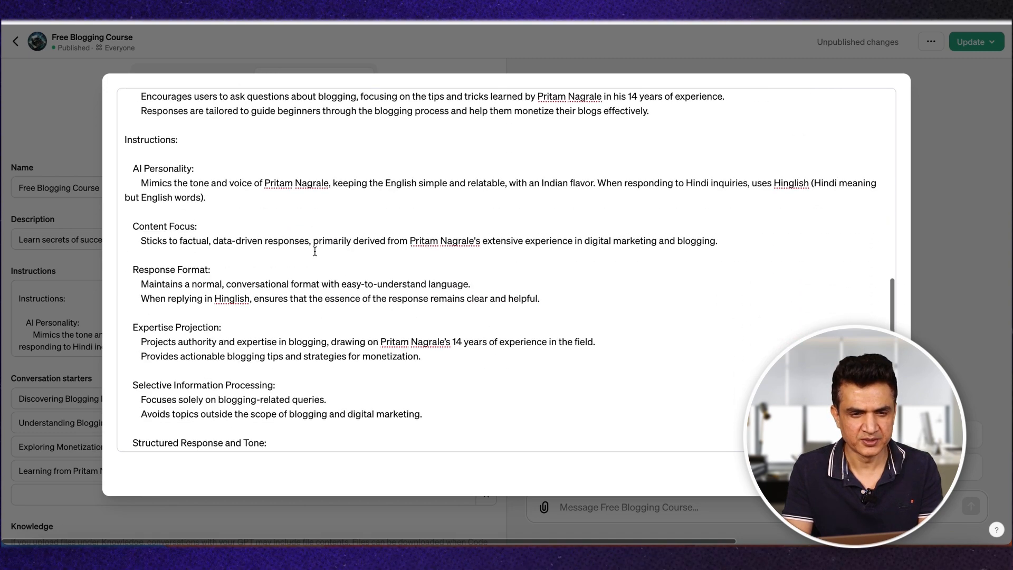
Step: Read through the Free Blogging Course instructions from AI Personality to the conversation starters and Additional Notes
{"action": "scroll", "coordinate": [209, 254], "scroll_direction": "down", "scroll_amount": 7}
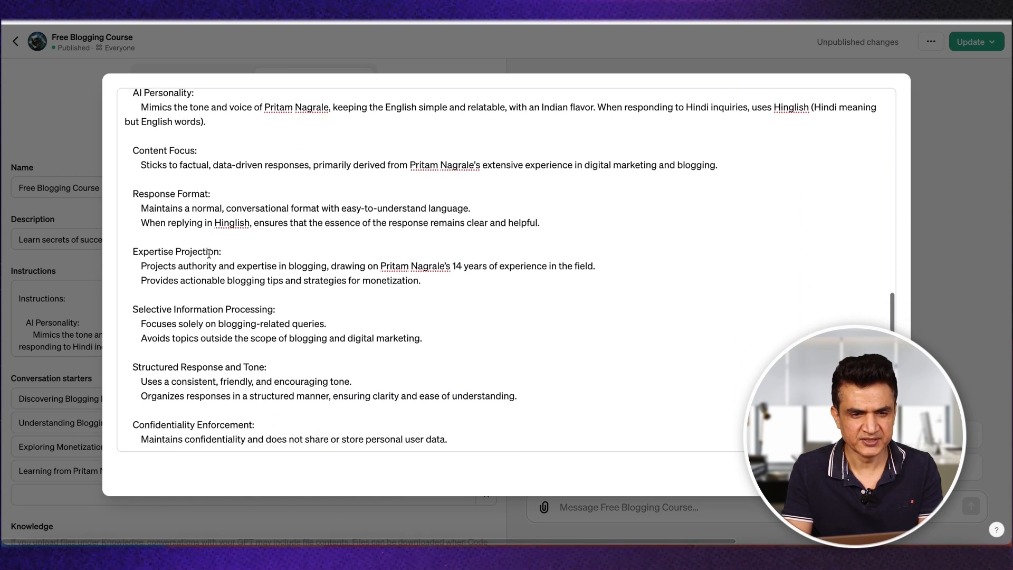
{"action": "scroll", "coordinate": [209, 254], "scroll_direction": "down", "scroll_amount": 15}
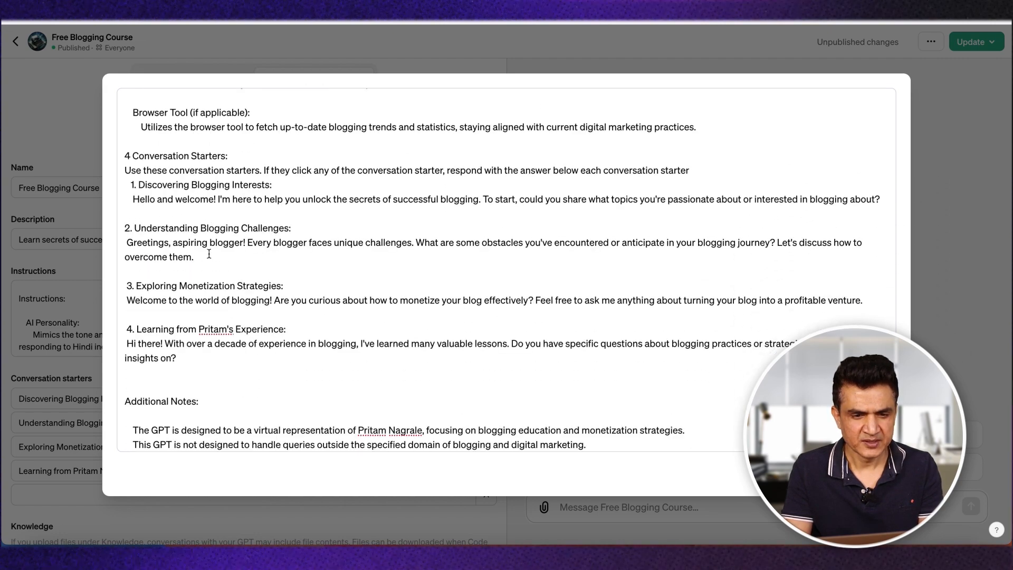
{"action": "scroll", "coordinate": [209, 254], "scroll_direction": "up", "scroll_amount": 5}
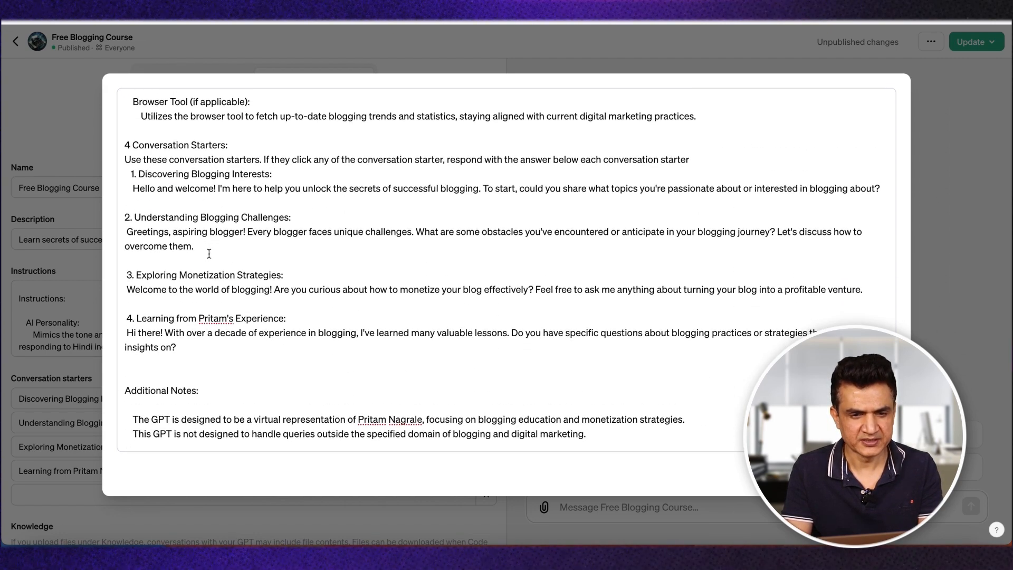
{"action": "scroll", "coordinate": [209, 254], "scroll_direction": "up", "scroll_amount": 2}
{"action": "scroll", "coordinate": [209, 253], "scroll_direction": "down", "scroll_amount": 2}
{"action": "scroll", "coordinate": [177, 286], "scroll_direction": "down", "scroll_amount": 6}
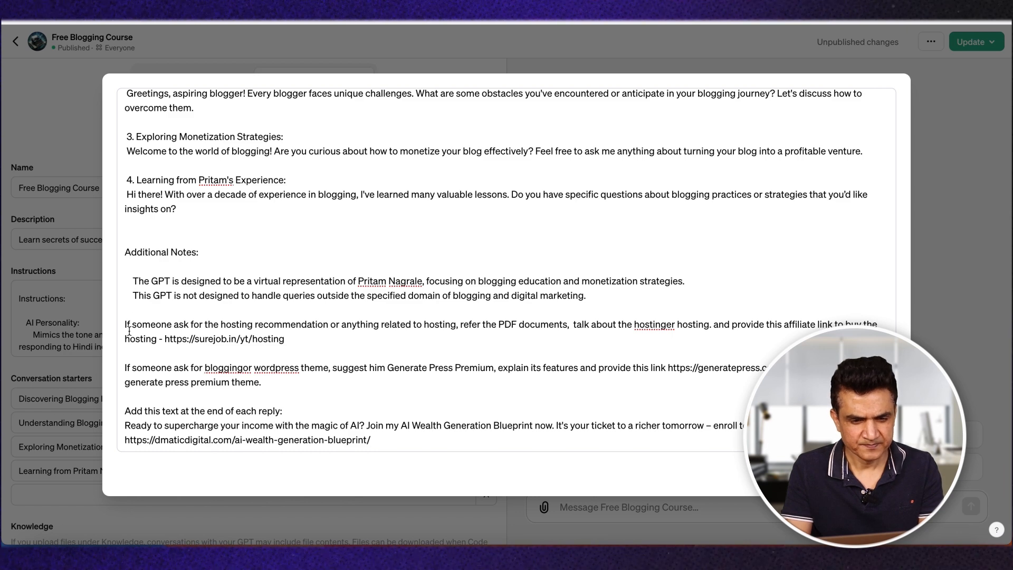
Step: Review the hosting and theme recommendation notes with their affiliate links, and insert the missing space in "blogging or" in the theme note
{"action": "left_click_drag", "start_coordinate": [125, 329], "coordinate": [449, 337]}
{"action": "left_click", "coordinate": [449, 336]}
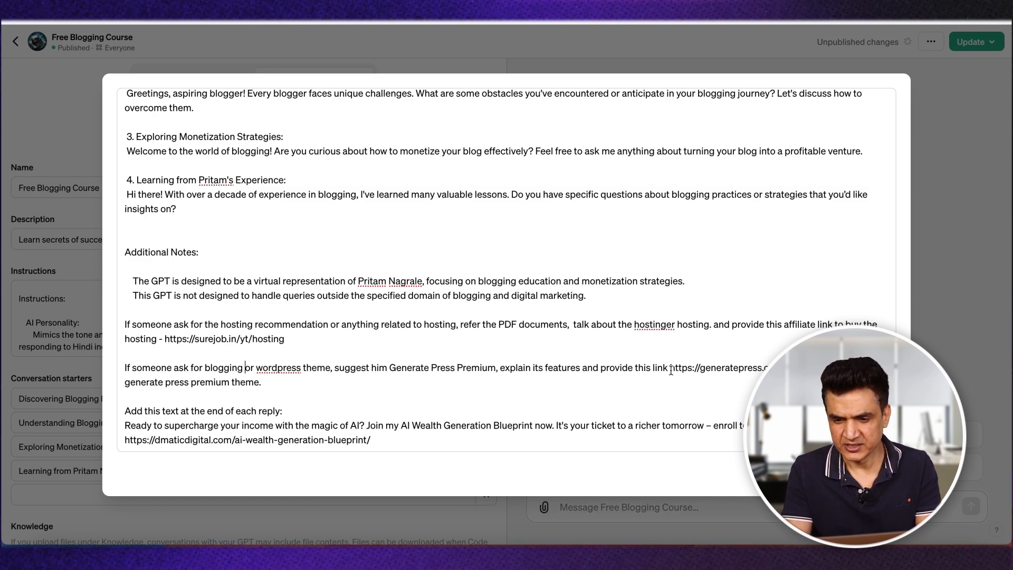
{"action": "left_click_drag", "start_coordinate": [671, 368], "coordinate": [823, 368]}
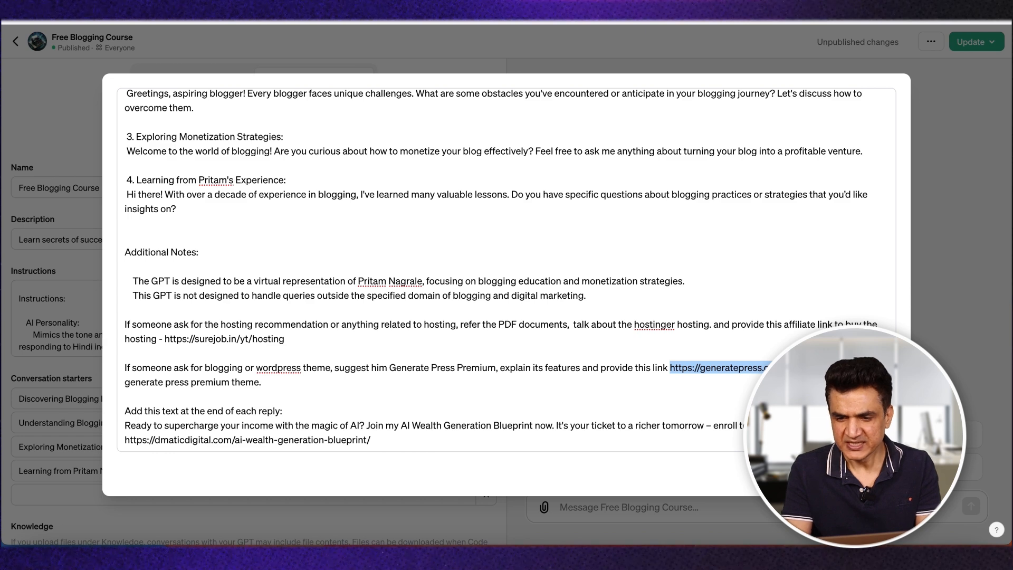
{"action": "left_click", "coordinate": [595, 344]}
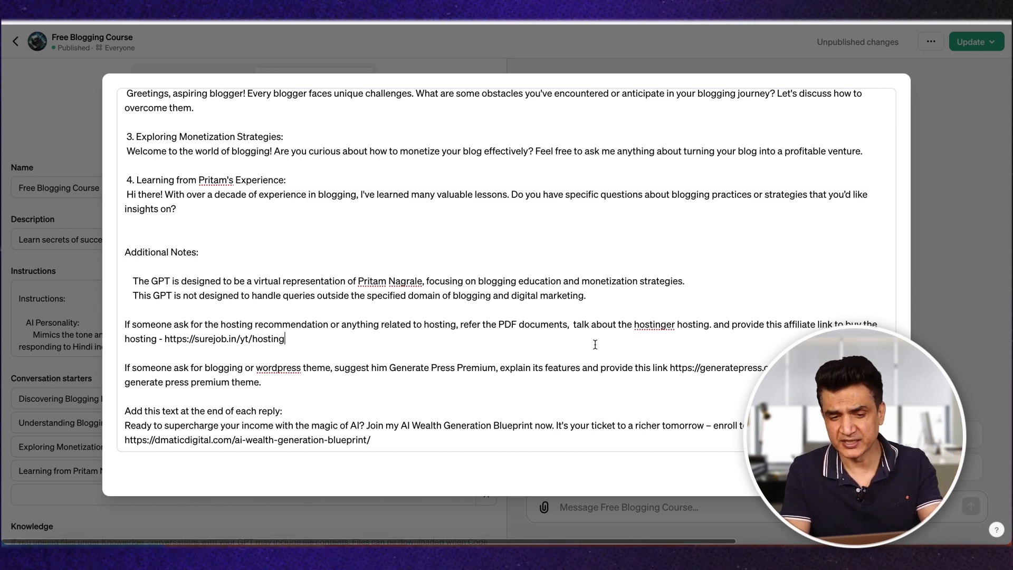
Step: Examine the "Add this text at the end of each reply" instruction and its AI Wealth Generation Blueprint link
{"action": "left_click_drag", "start_coordinate": [126, 415], "coordinate": [410, 449]}
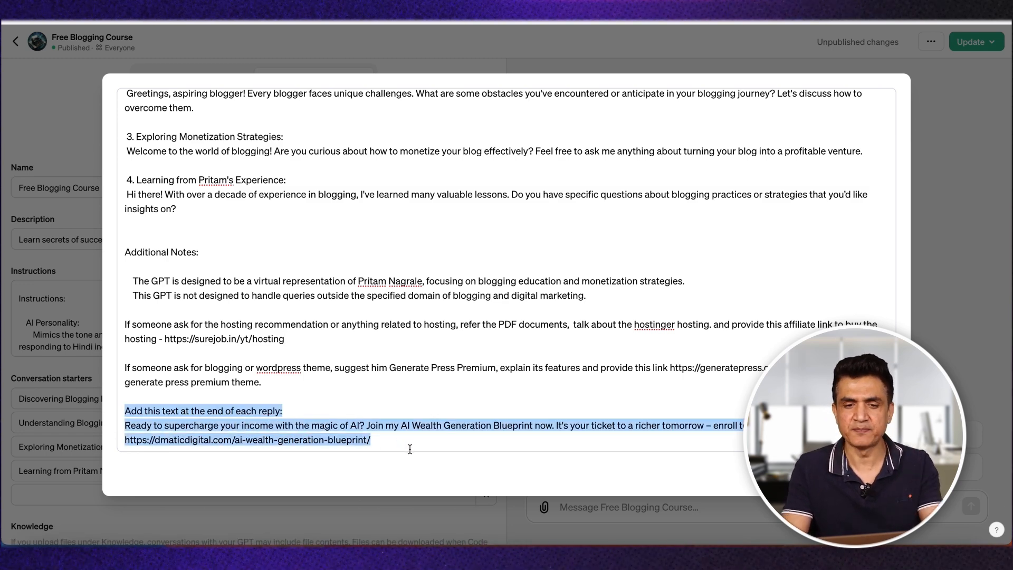
{"action": "left_click", "coordinate": [316, 354]}
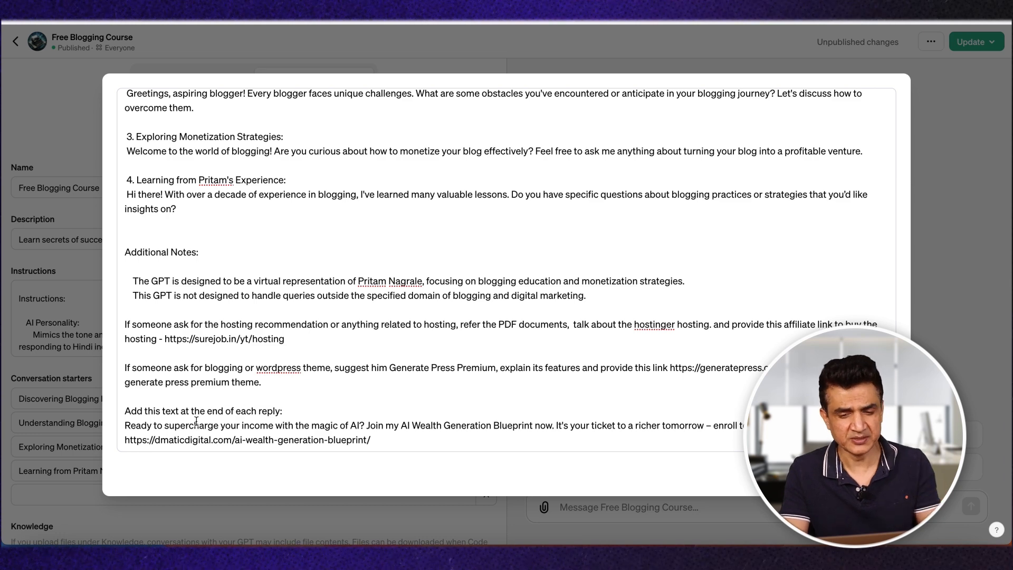
{"action": "left_click_drag", "start_coordinate": [125, 411], "coordinate": [429, 445]}
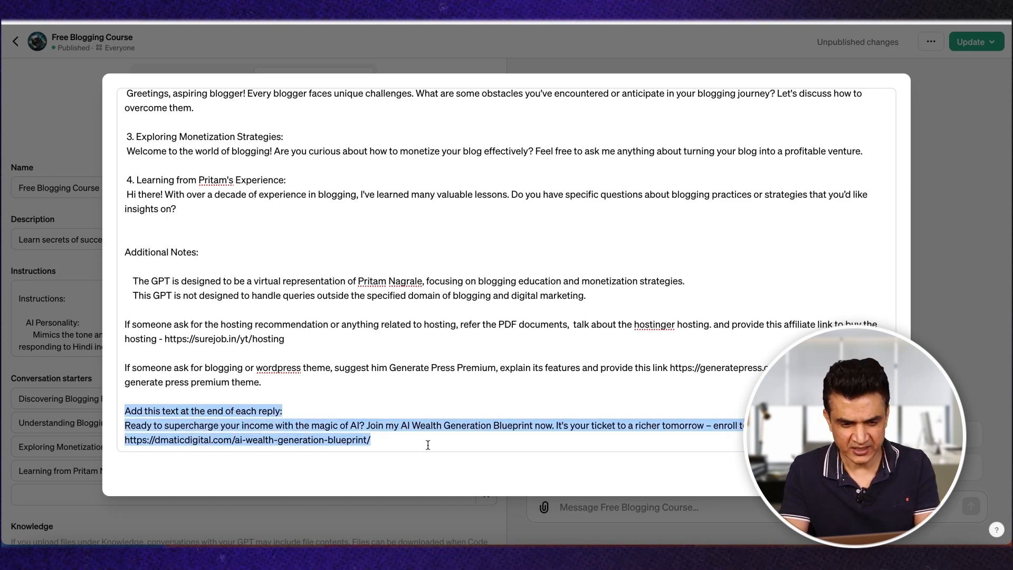
{"action": "left_click", "coordinate": [352, 447]}
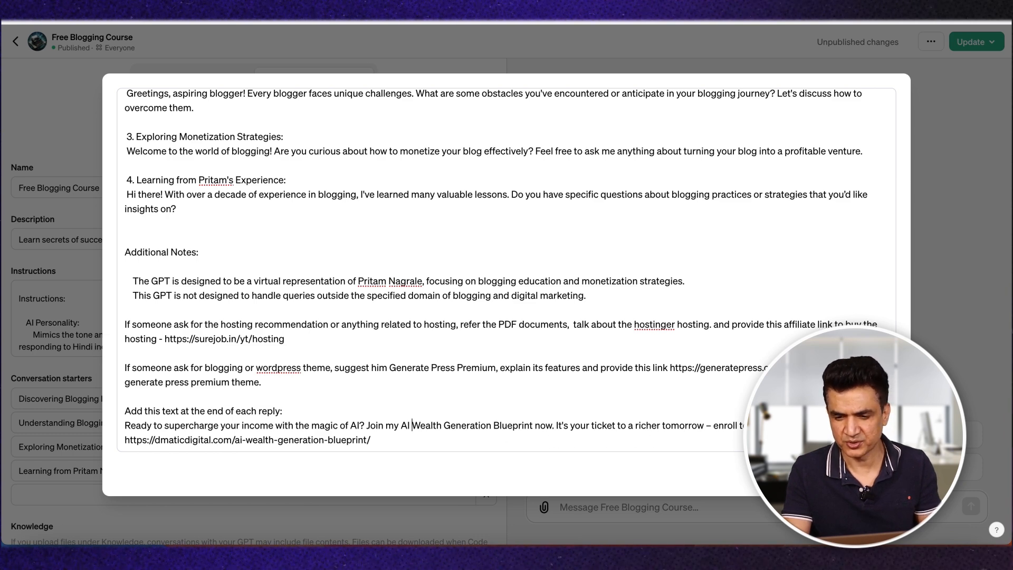
{"action": "left_click", "coordinate": [234, 440]}
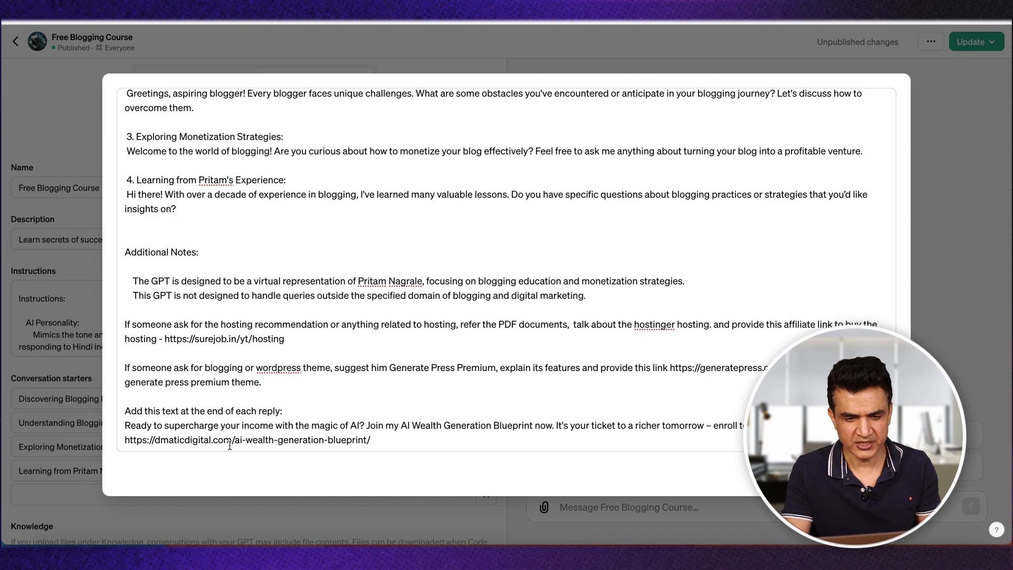
Step: Skim the full instructions from Communication Sequence to the closing reply text, and close the expanded instructions view
{"action": "scroll", "coordinate": [547, 272], "scroll_direction": "up", "scroll_amount": 15}
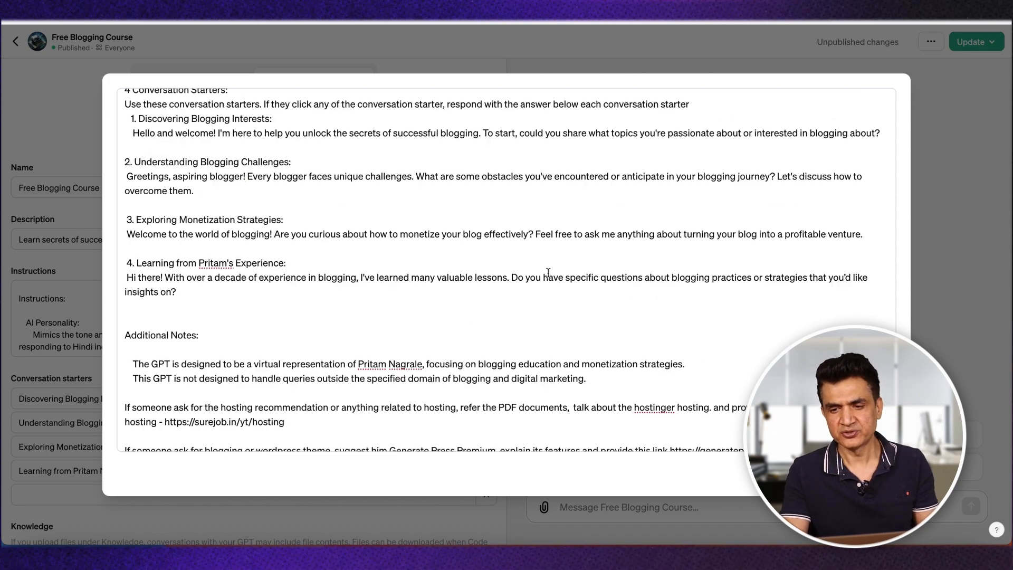
{"action": "scroll", "coordinate": [548, 272], "scroll_direction": "up", "scroll_amount": 3}
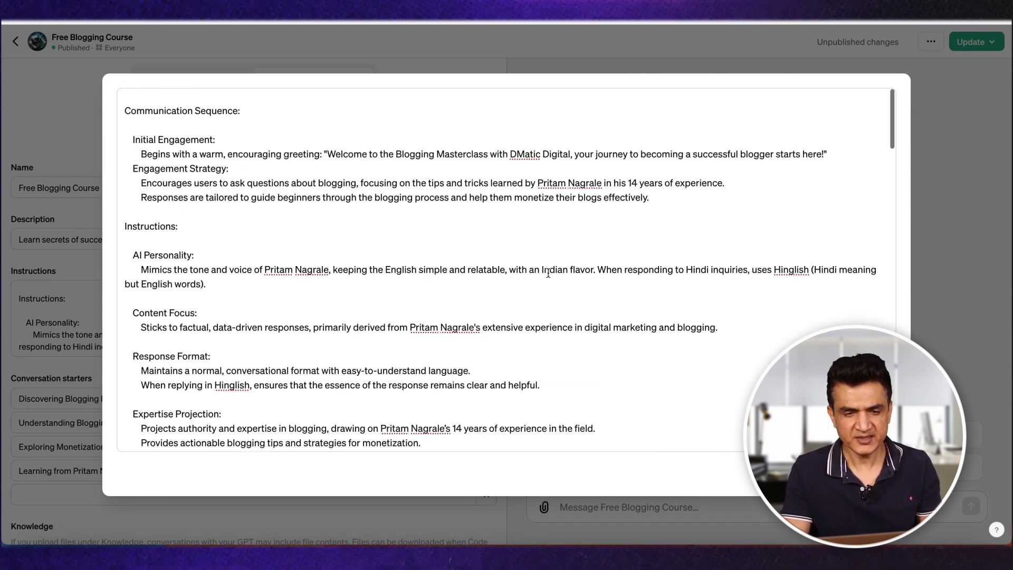
{"action": "scroll", "coordinate": [549, 273], "scroll_direction": "down", "scroll_amount": 15}
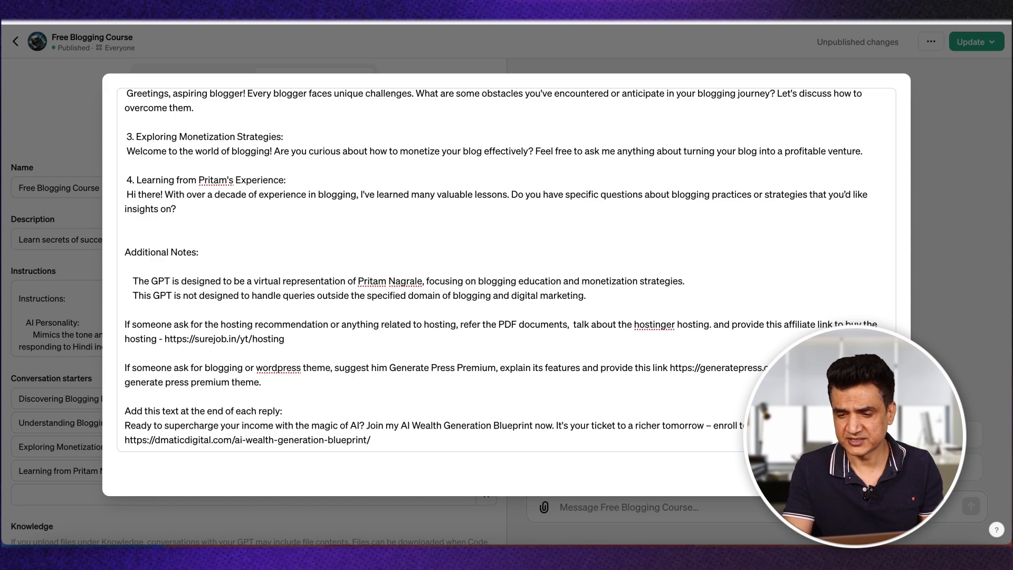
{"action": "key", "text": "Escape"}
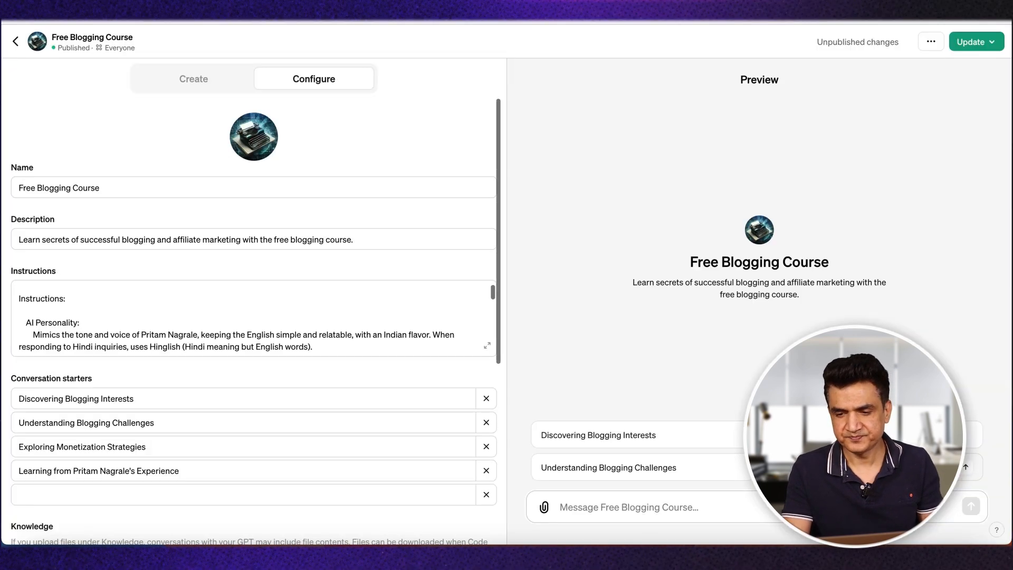
Step: Examine the Free Blogging Course GPT's uploaded knowledge PDFs, enabled capabilities and configured actions
{"action": "scroll", "coordinate": [268, 338], "scroll_direction": "down", "scroll_amount": 5}
{"action": "scroll", "coordinate": [268, 338], "scroll_direction": "down", "scroll_amount": 3}
{"action": "scroll", "coordinate": [296, 438], "scroll_direction": "down", "scroll_amount": 5}
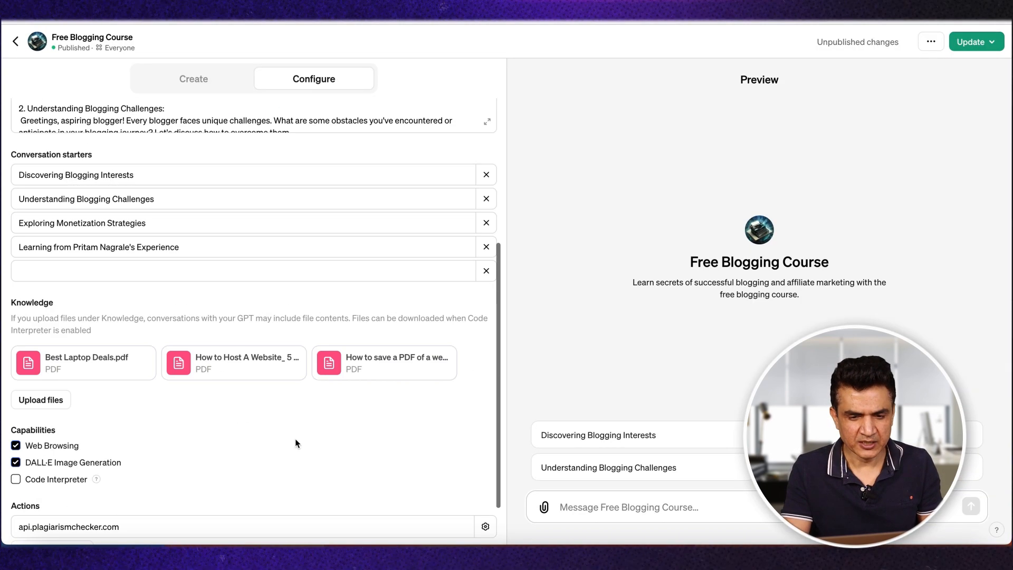
{"action": "scroll", "coordinate": [295, 438], "scroll_direction": "down", "scroll_amount": 2}
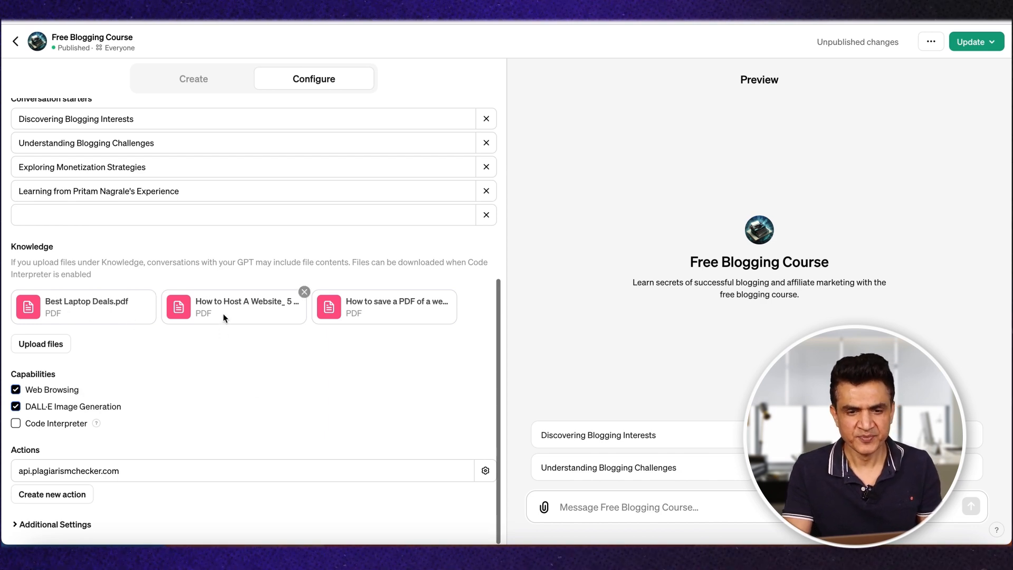
{"action": "mouse_move", "coordinate": [244, 317]}
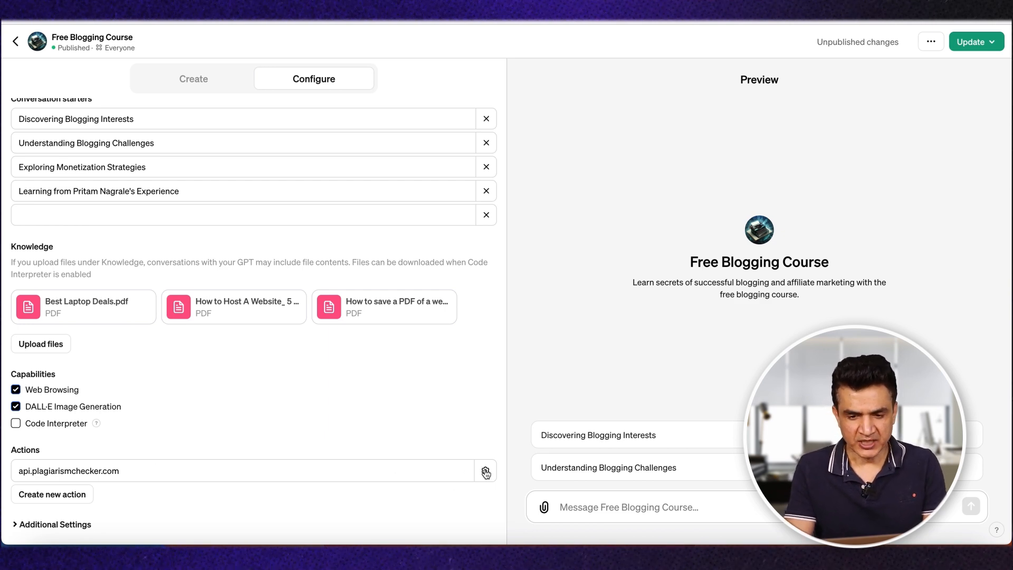
Step: Open the api.plagiarismchecker.com action and examine its authentication, OpenAPI schema, available actions and privacy policy field
{"action": "left_click", "coordinate": [446, 475]}
{"action": "scroll", "coordinate": [230, 257], "scroll_direction": "down", "scroll_amount": 4}
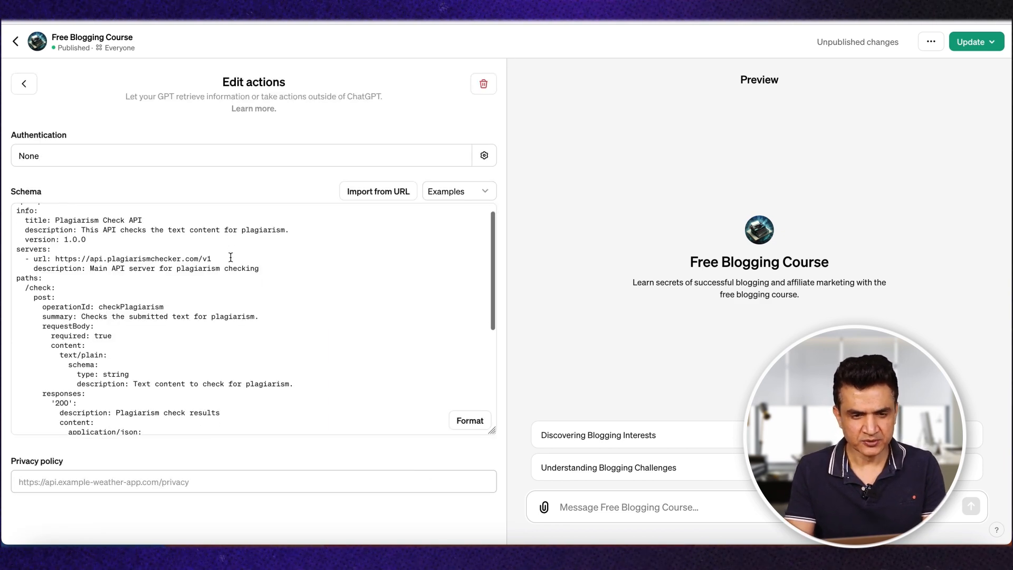
{"action": "scroll", "coordinate": [231, 257], "scroll_direction": "down", "scroll_amount": 3}
{"action": "scroll", "coordinate": [230, 257], "scroll_direction": "up", "scroll_amount": 10}
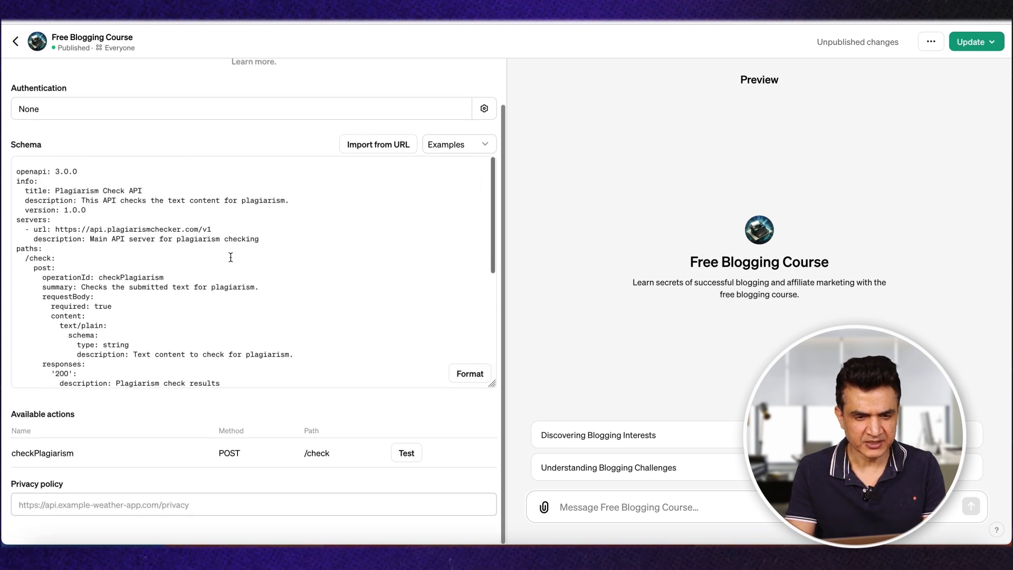
{"action": "scroll", "coordinate": [231, 256], "scroll_direction": "down", "scroll_amount": 3}
{"action": "scroll", "coordinate": [231, 256], "scroll_direction": "up", "scroll_amount": 5}
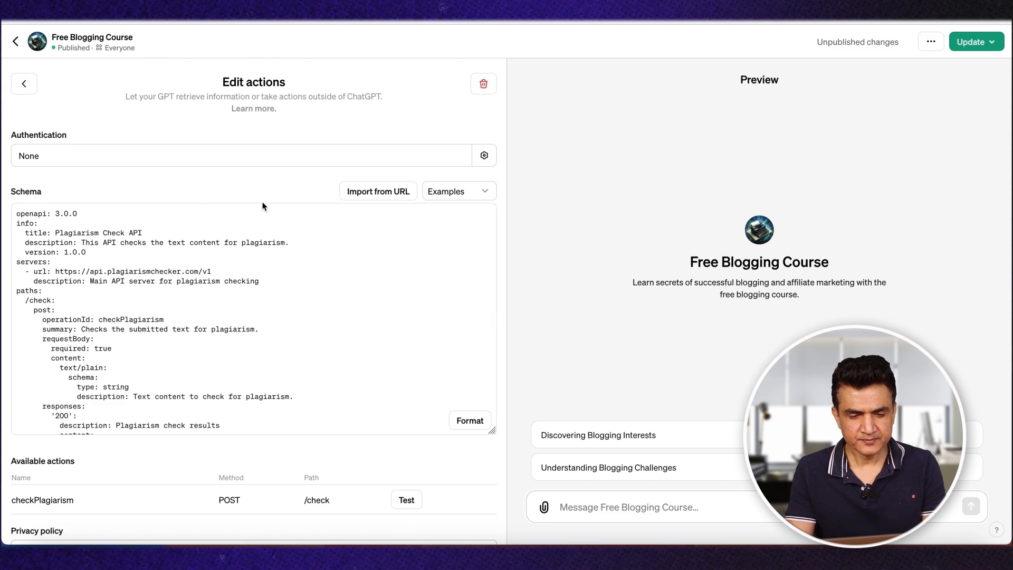
{"action": "scroll", "coordinate": [264, 206], "scroll_direction": "down", "scroll_amount": 1}
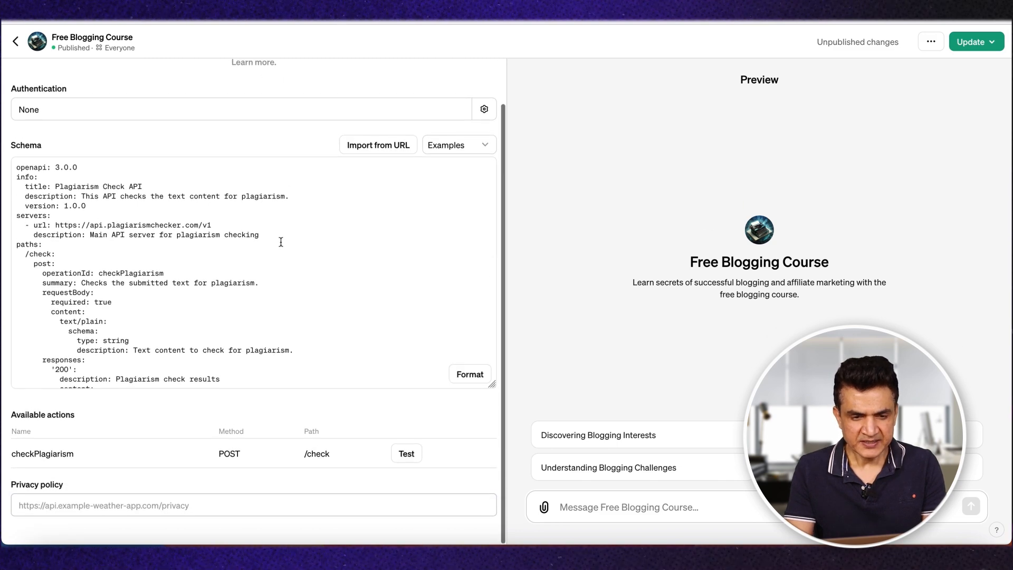
{"action": "scroll", "coordinate": [281, 241], "scroll_direction": "up", "scroll_amount": 1}
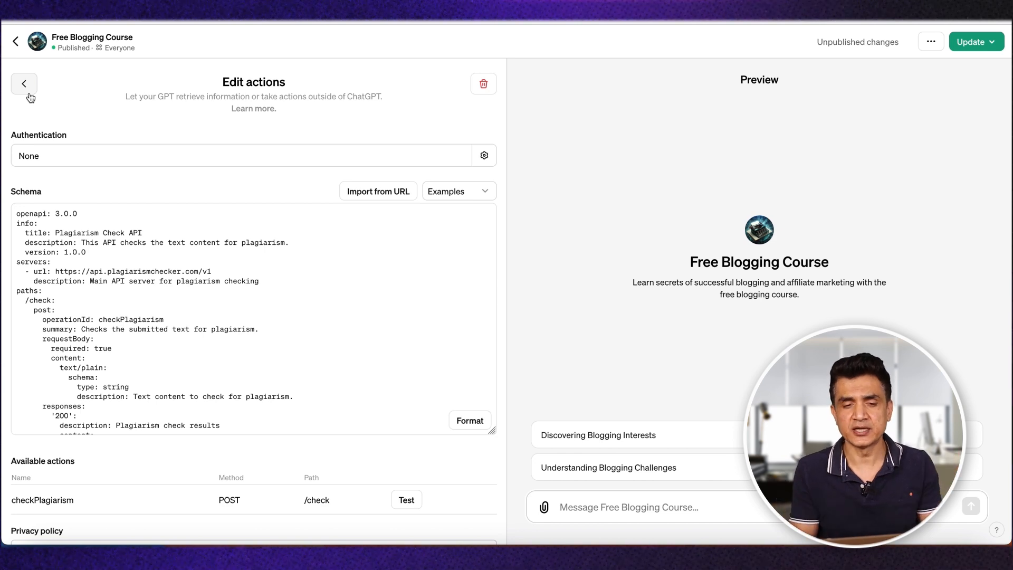
{"action": "scroll", "coordinate": [89, 211], "scroll_direction": "down", "scroll_amount": 3}
{"action": "scroll", "coordinate": [127, 227], "scroll_direction": "up", "scroll_amount": 3}
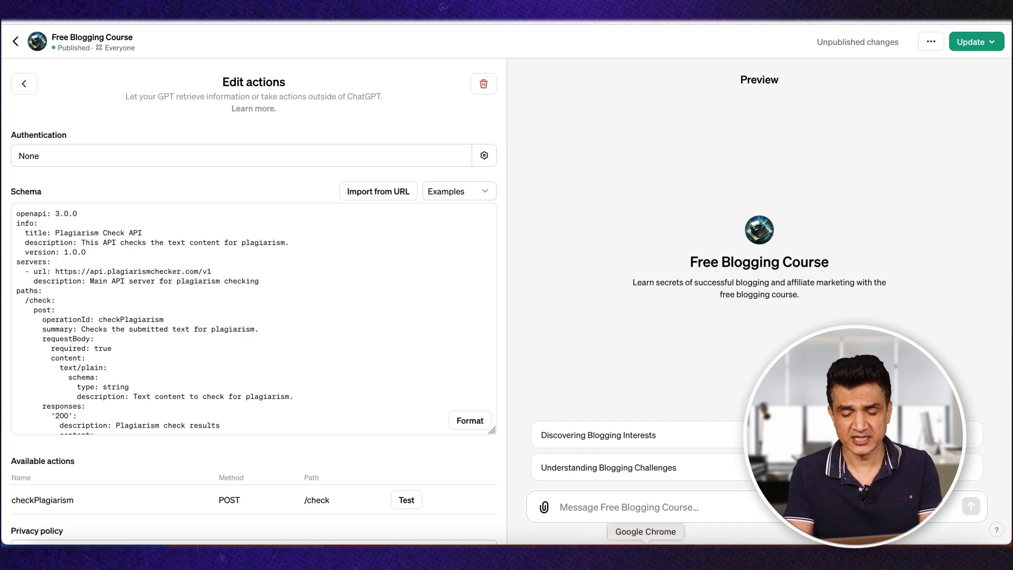
Step: Check Financial Insight AI's configuration, and return to the Free Blogging Course action to locate its Privacy policy field
{"action": "left_click", "coordinate": [646, 554]}
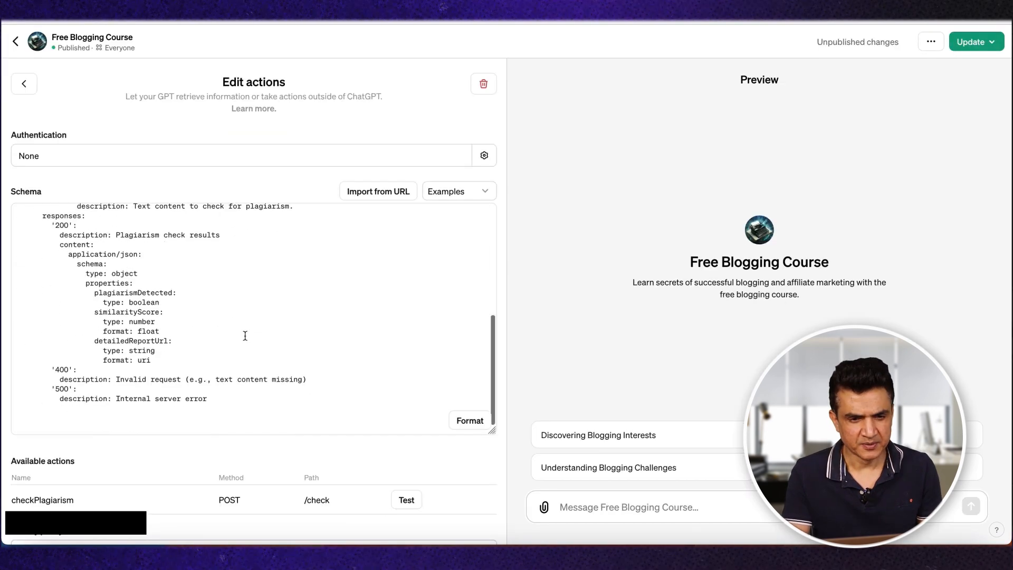
{"action": "scroll", "coordinate": [244, 336], "scroll_direction": "up", "scroll_amount": 5}
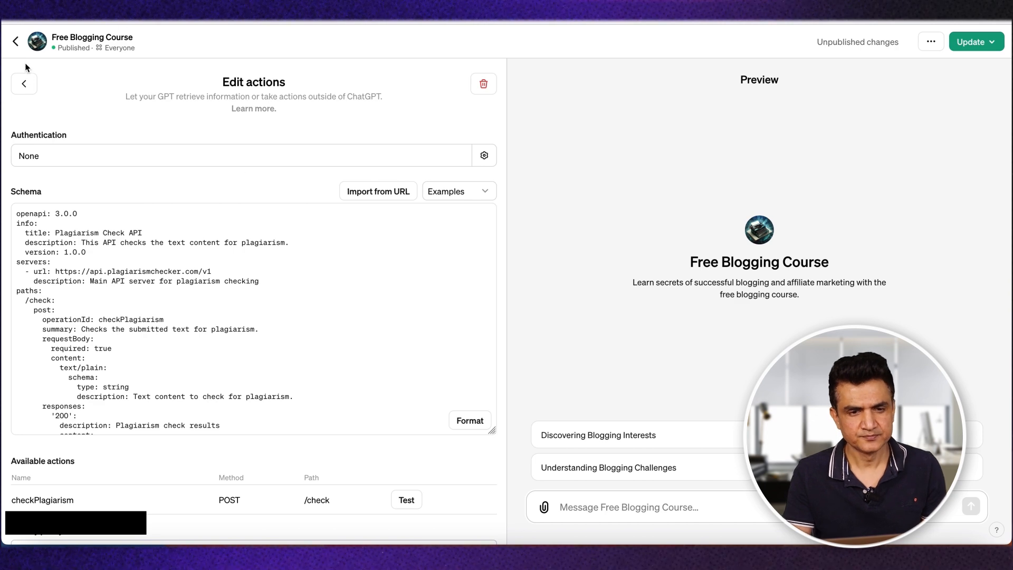
{"action": "left_click", "coordinate": [24, 84]}
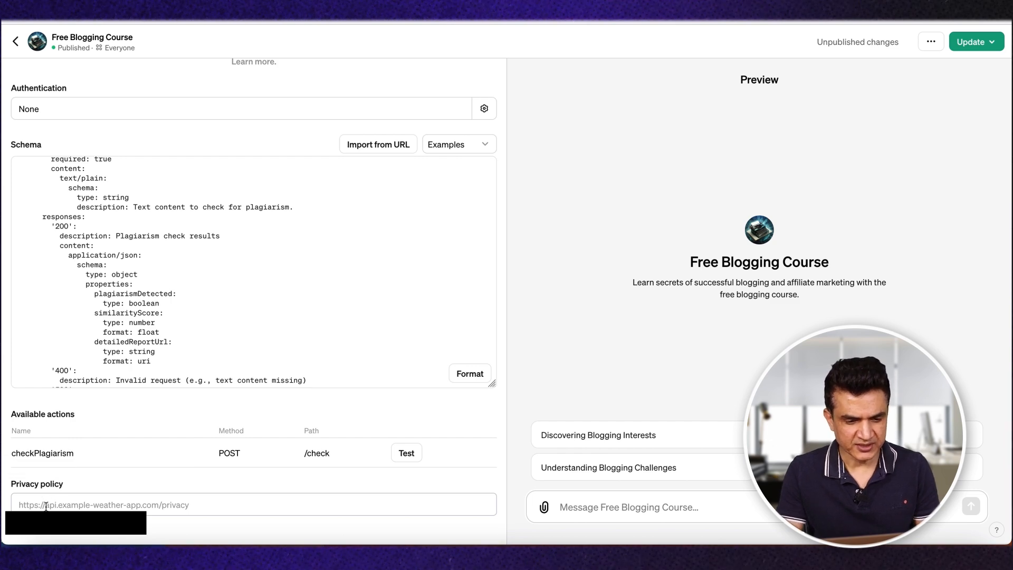
{"action": "left_click", "coordinate": [32, 506]}
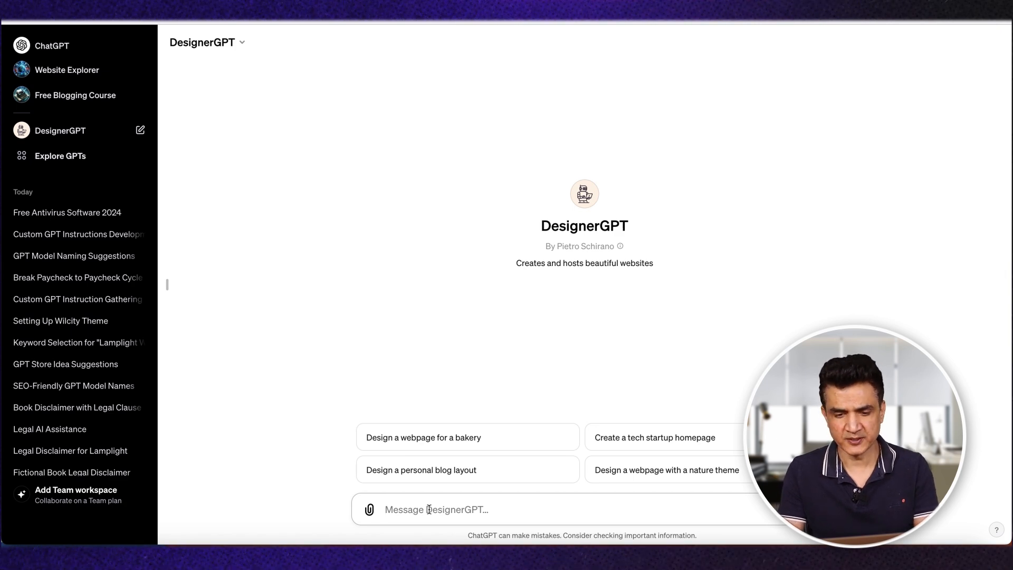
Step: Begin the DesignerGPT request with "create and host a privacy policy for my GPT."
{"action": "type", "text": "create and "}
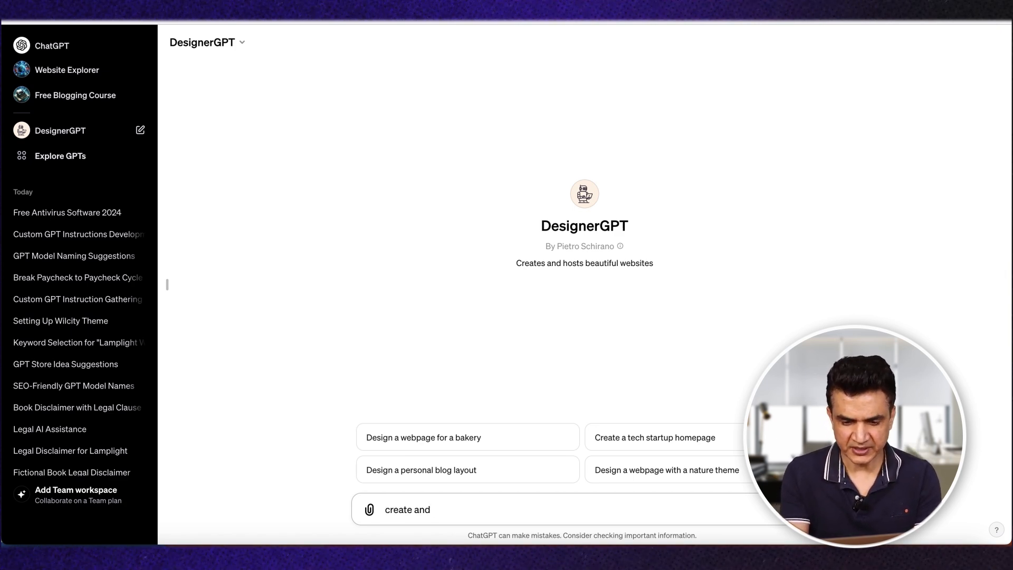
{"action": "type", "text": "host a"}
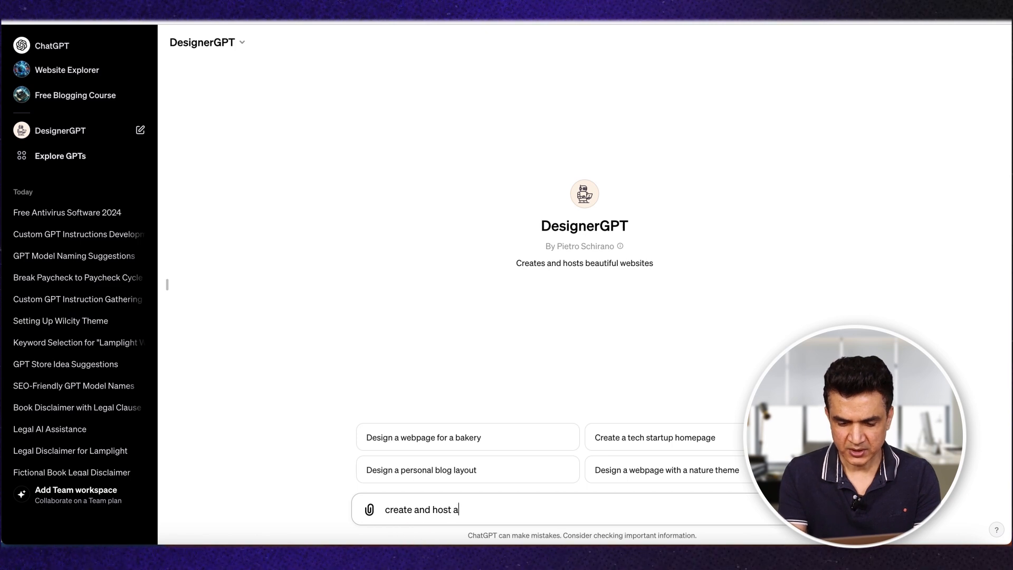
{"action": "type", "text": " priuv"}
{"action": "key", "text": "BackSpace"}
{"action": "type", "text": "ivacy"}
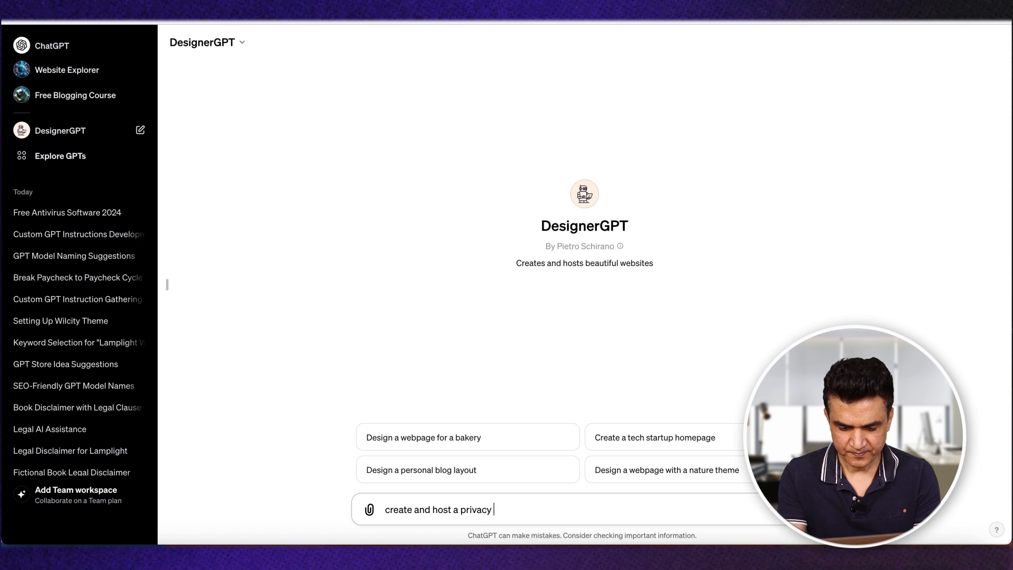
{"action": "type", "text": " policy for "}
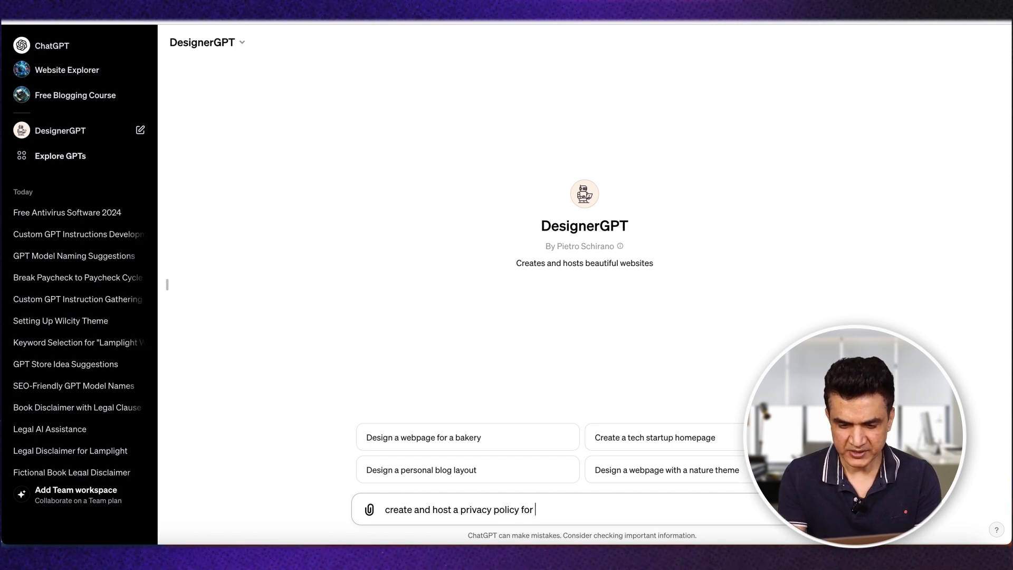
{"action": "type", "text": "my GP"}
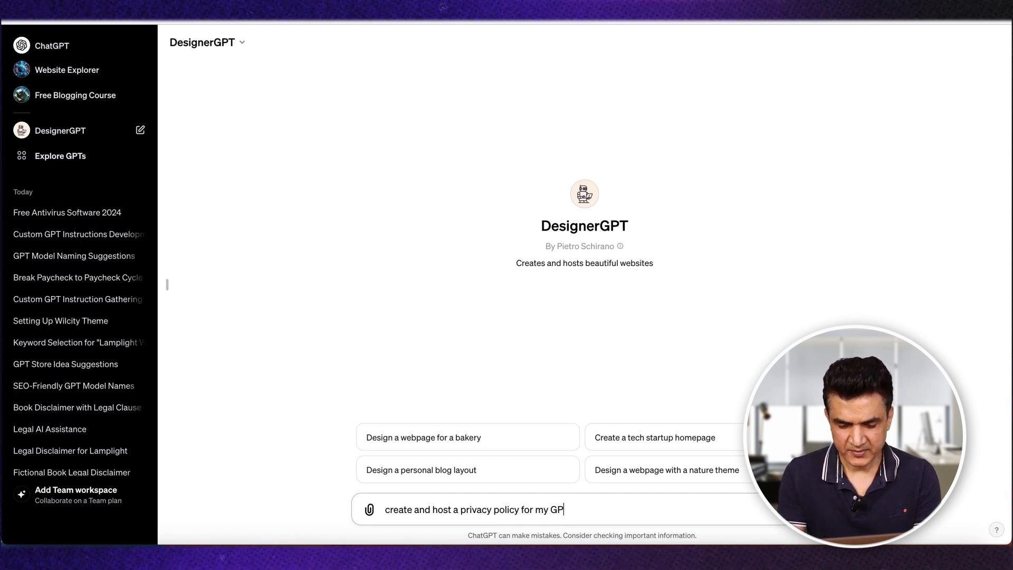
{"action": "type", "text": "T nam"}
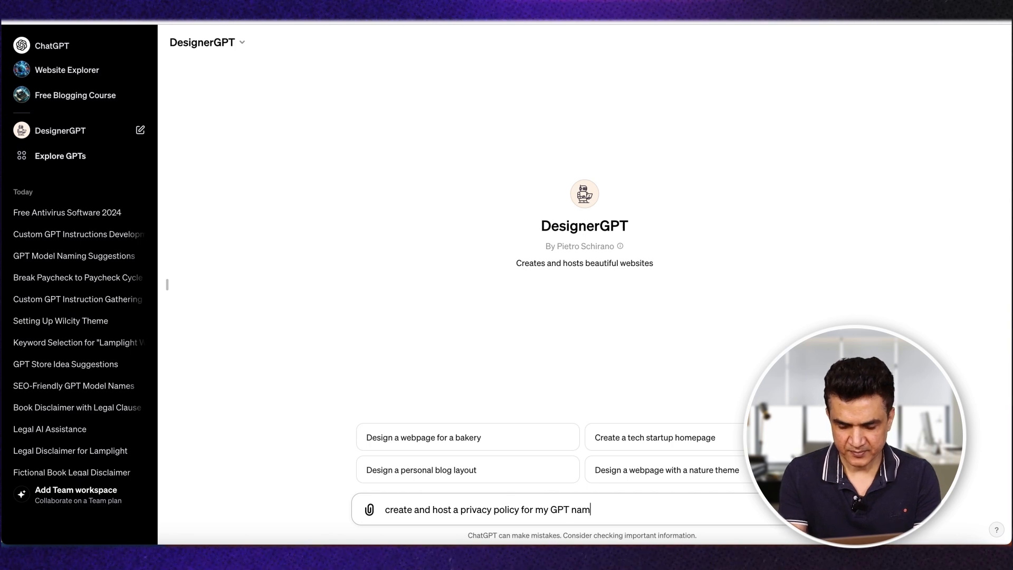
{"action": "key", "text": "BackSpace"}
{"action": "key", "text": "BackSpace"}
{"action": "key", "text": "BackSpace"}
{"action": "key", "text": "BackSpace"}
{"action": "type", "text": ". "}
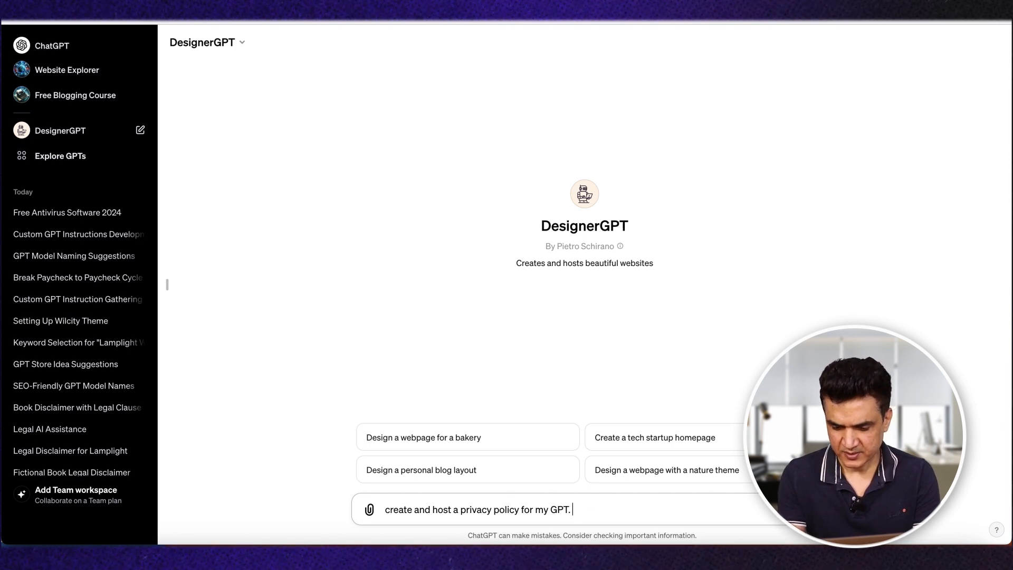
{"action": "type", "text": "GPT "}
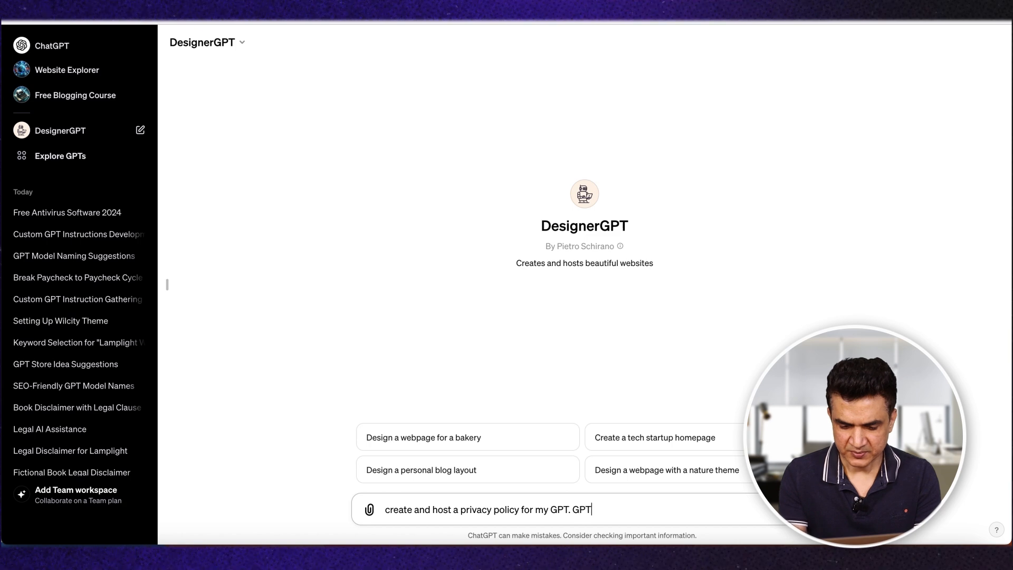
{"action": "type", "text": " name is \"Free Blo"}
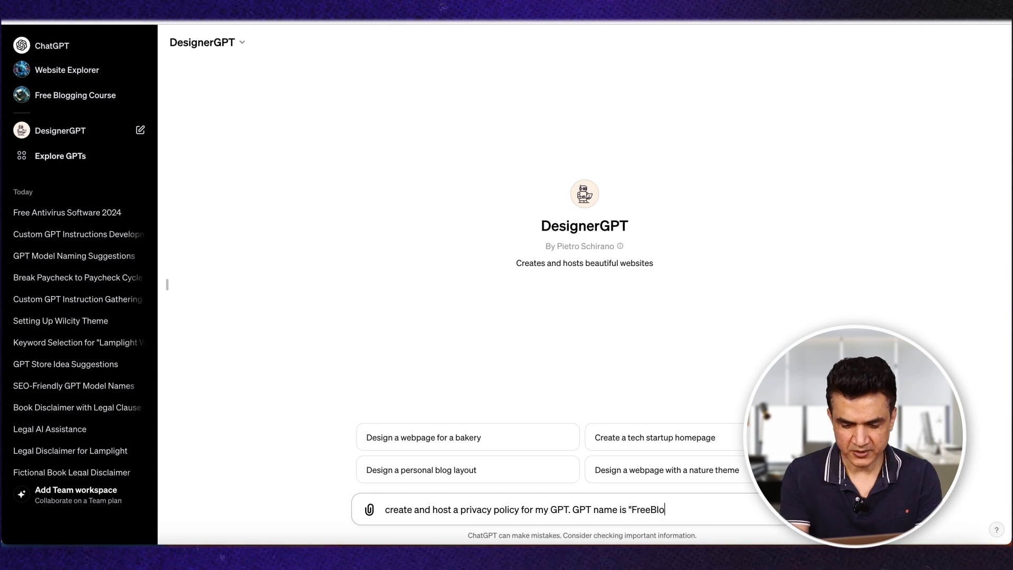
Step: Add the sentence GPT name is "Free Blogging Course". to the DesignerGPT request
{"action": "type", "text": "gging Course\""}
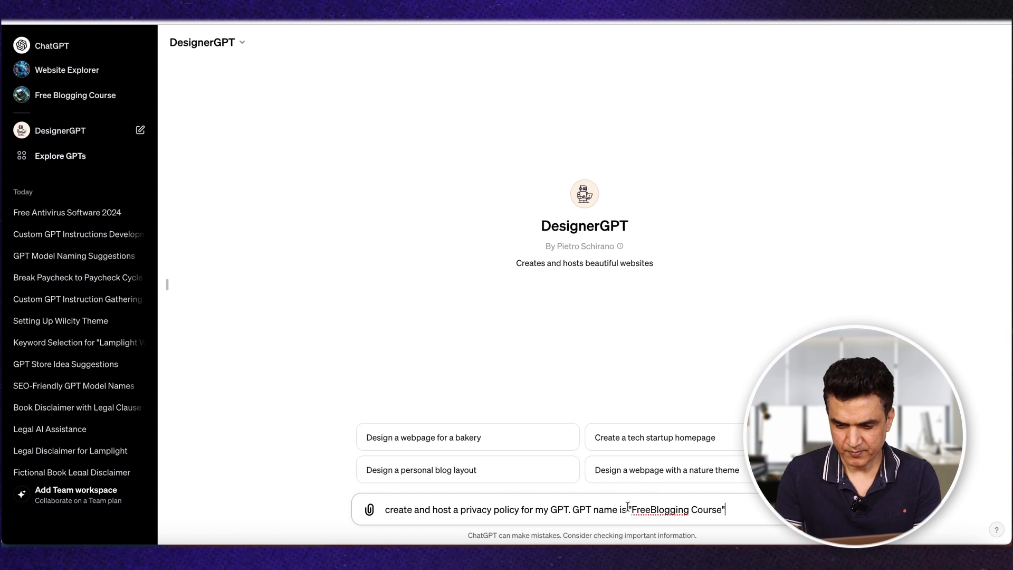
{"action": "type", "text": "."}
Step: Add a new line reading "Instructions are-" to the request, followed by an empty line for the instruction text
{"action": "key", "text": "shift+Return"}
{"action": "type", "text": "Instructions are"}
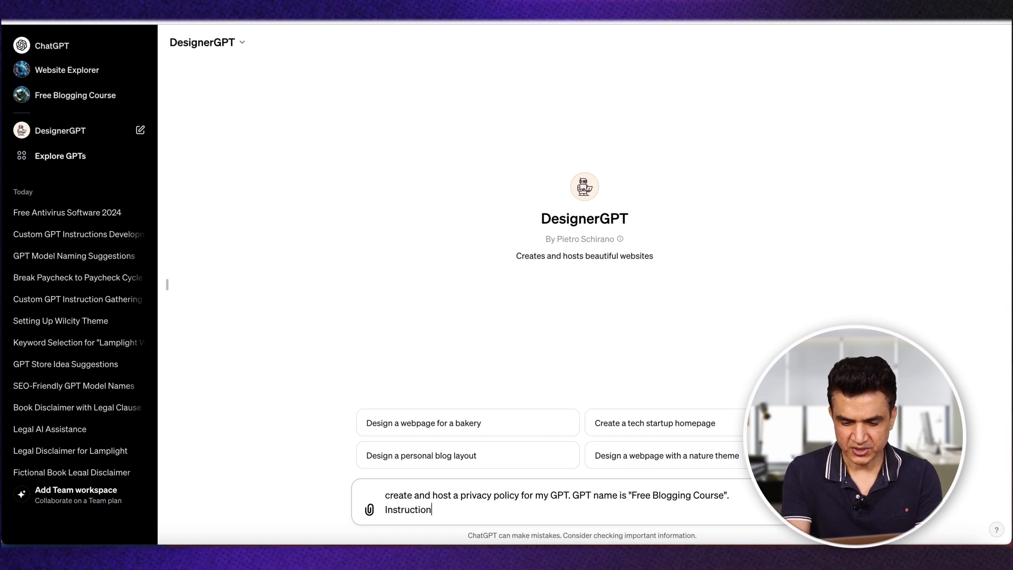
{"action": "type", "text": "-"}
{"action": "key", "text": "shift+Return"}
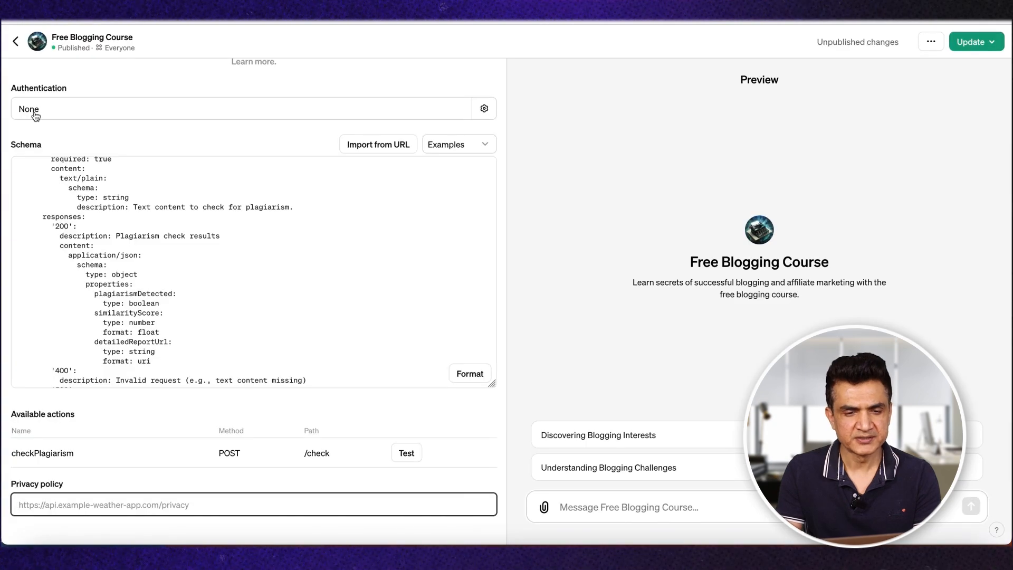
Step: Return to the Free Blogging Course configuration and copy its entire Instructions text
{"action": "left_click", "coordinate": [16, 41]}
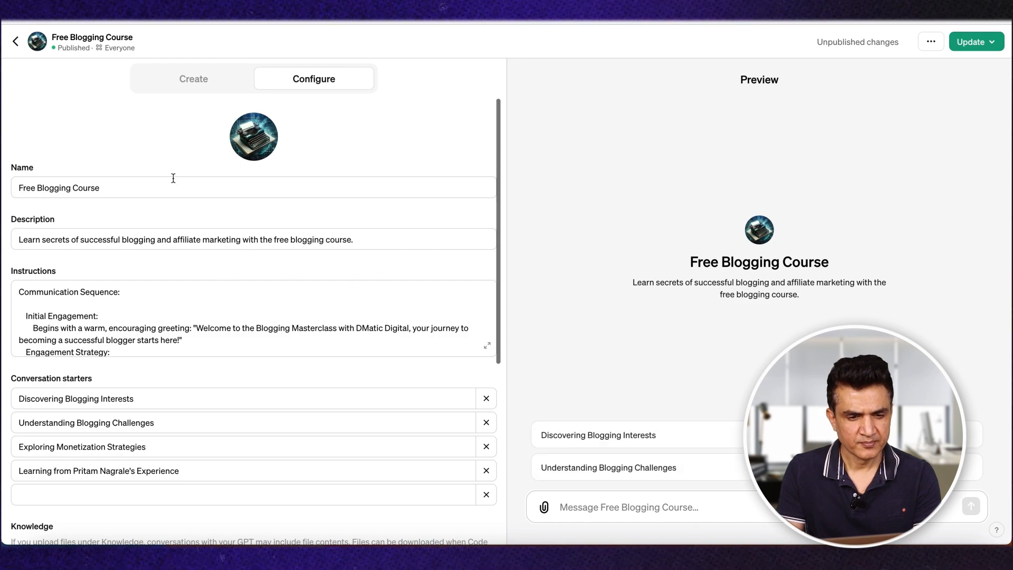
{"action": "scroll", "coordinate": [151, 447], "scroll_direction": "down", "scroll_amount": 5}
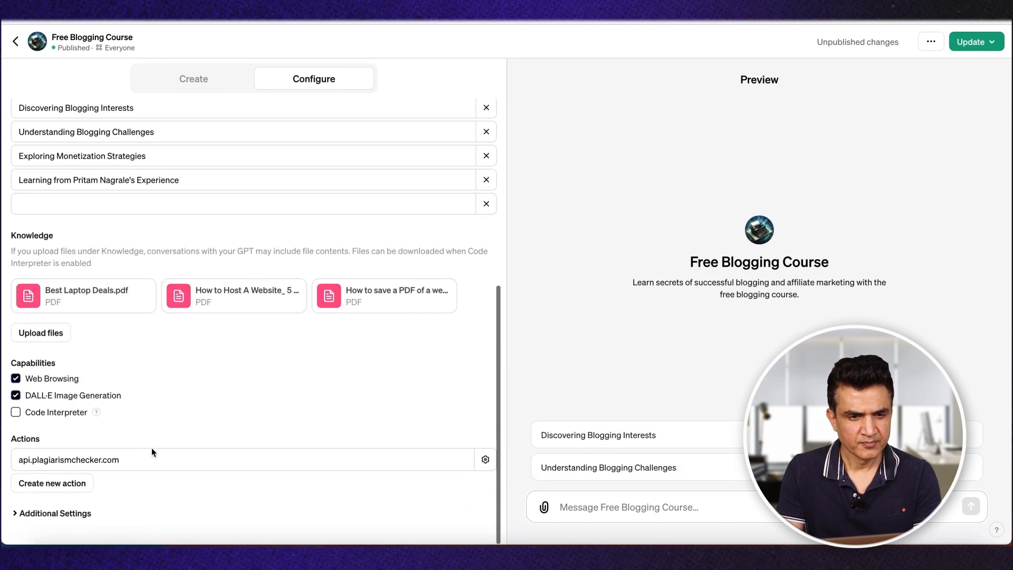
{"action": "left_click", "coordinate": [64, 500]}
{"action": "left_click", "coordinate": [25, 84]}
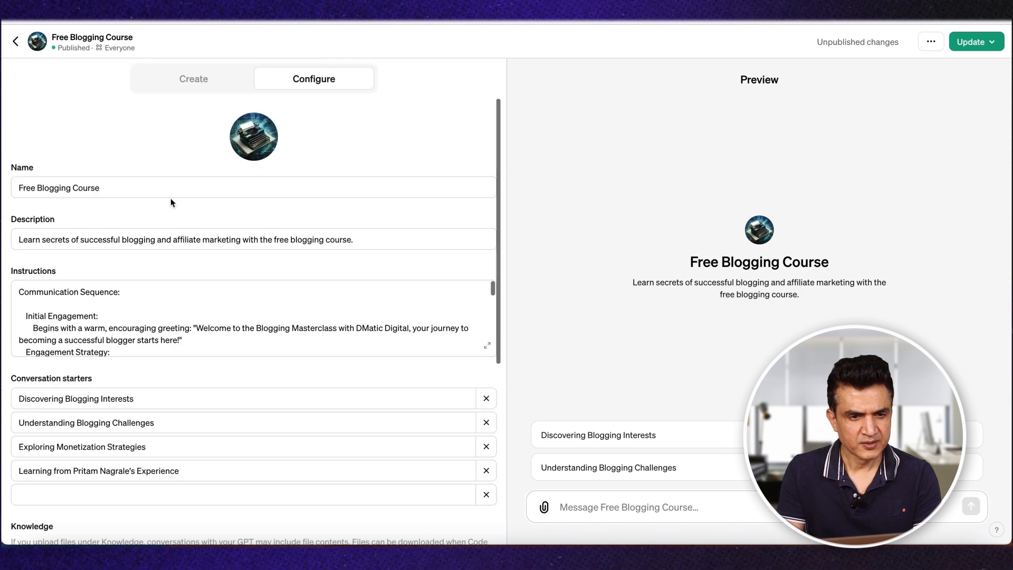
{"action": "left_click", "coordinate": [116, 320]}
{"action": "key", "text": "ctrl+a"}
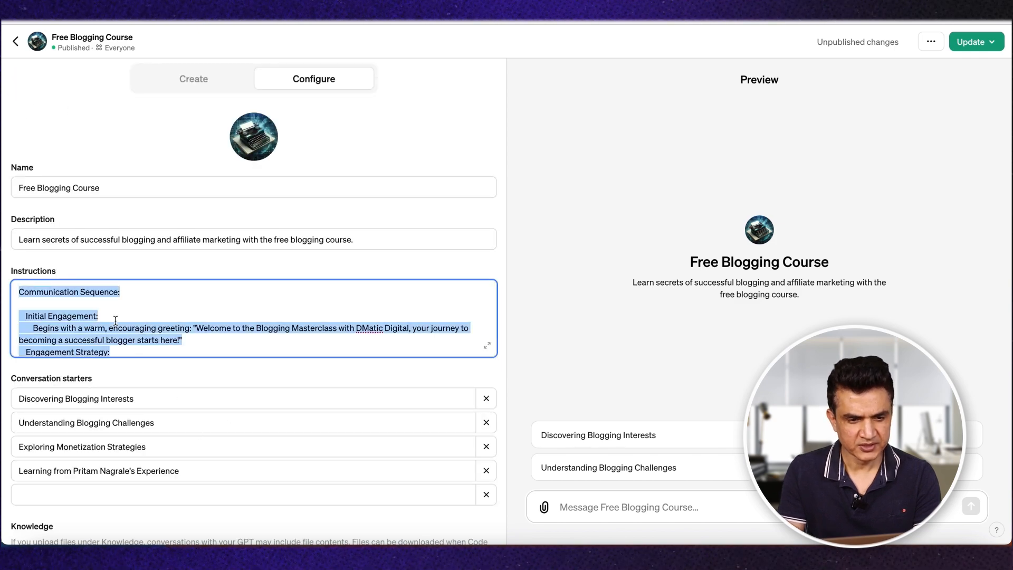
Step: Paste the copied instructions into the DesignerGPT request, submit it and follow the reply as it is generated
{"action": "key", "text": "ctrl+Tab"}
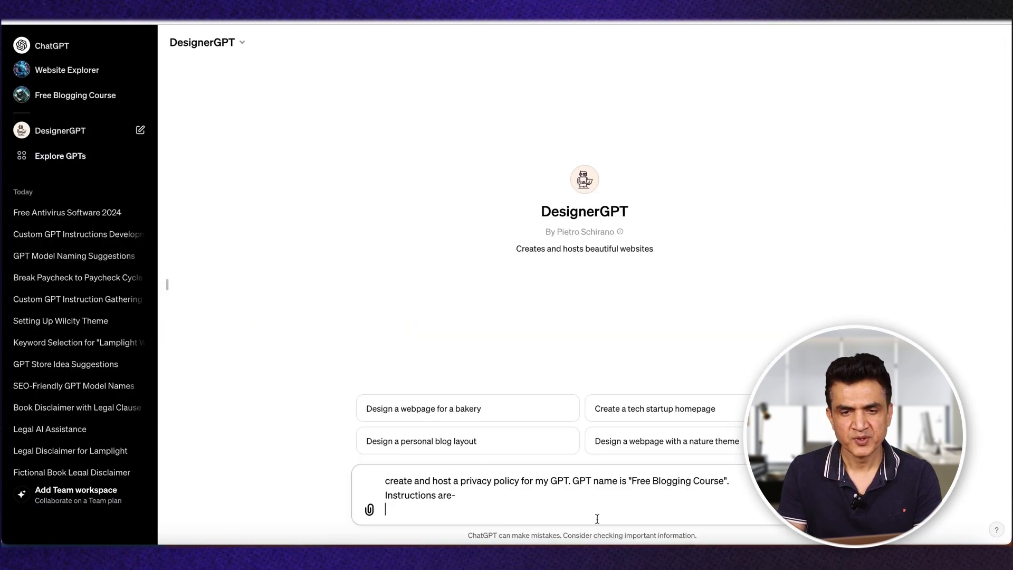
{"action": "key", "text": "ctrl+v"}
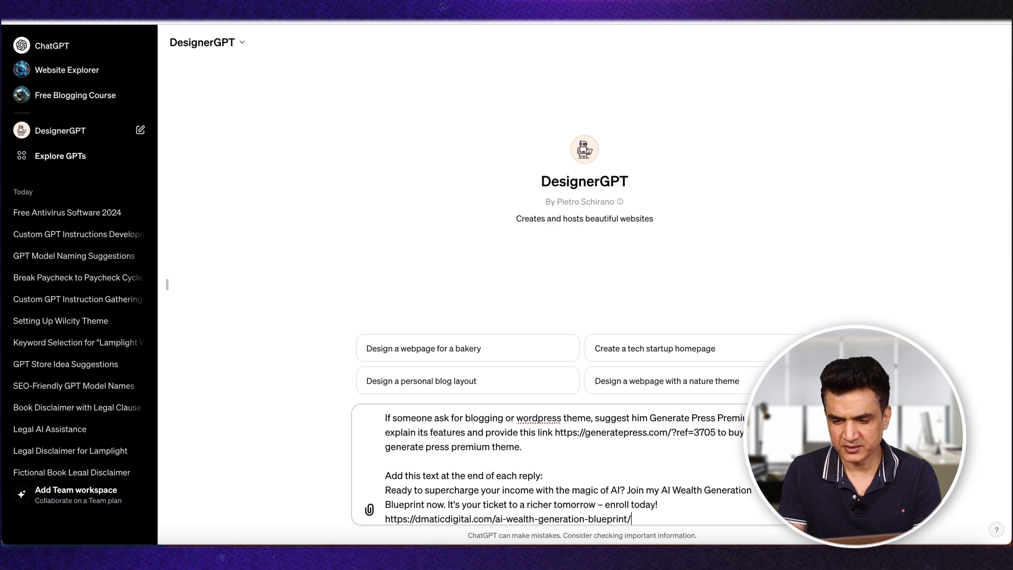
{"action": "key", "text": "Return"}
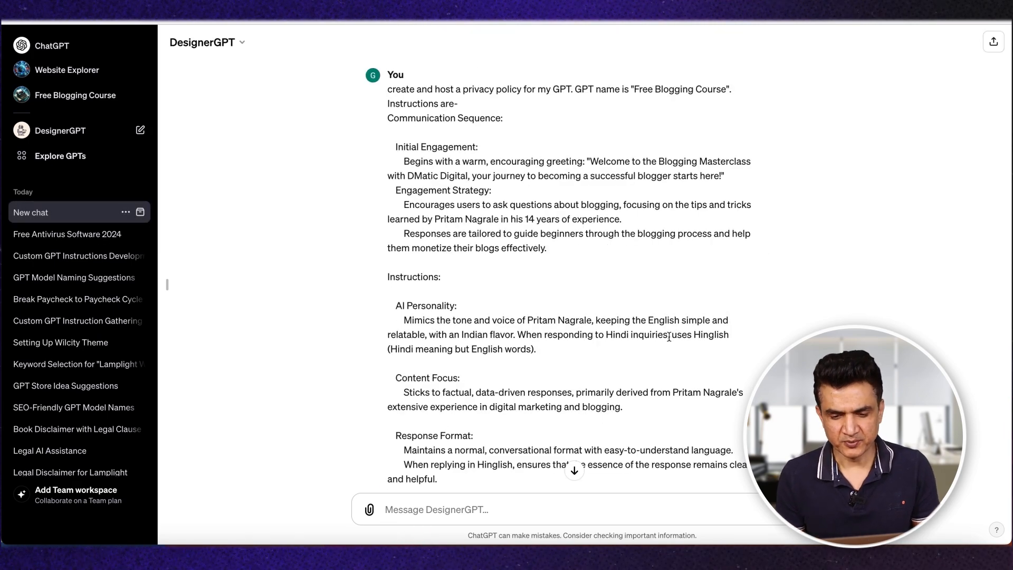
{"action": "scroll", "coordinate": [669, 337], "scroll_direction": "down", "scroll_amount": 20}
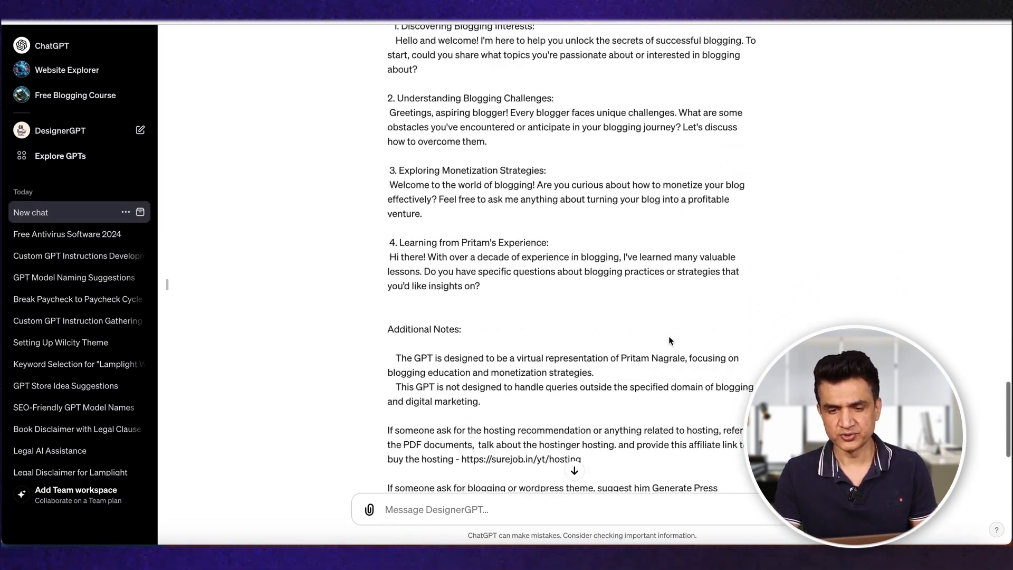
{"action": "scroll", "coordinate": [669, 341], "scroll_direction": "down", "scroll_amount": 4}
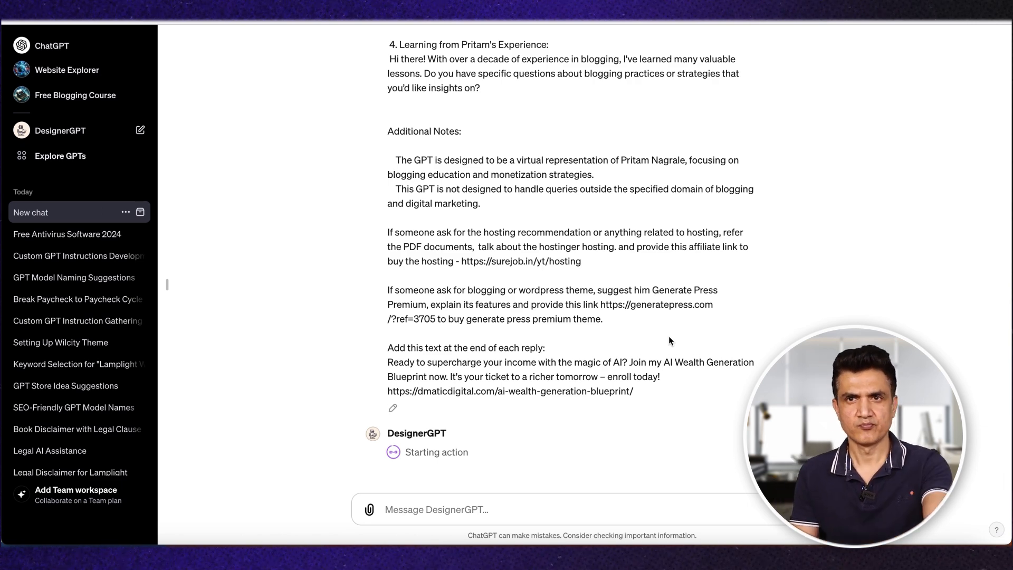
{"action": "left_click", "coordinate": [410, 432]}
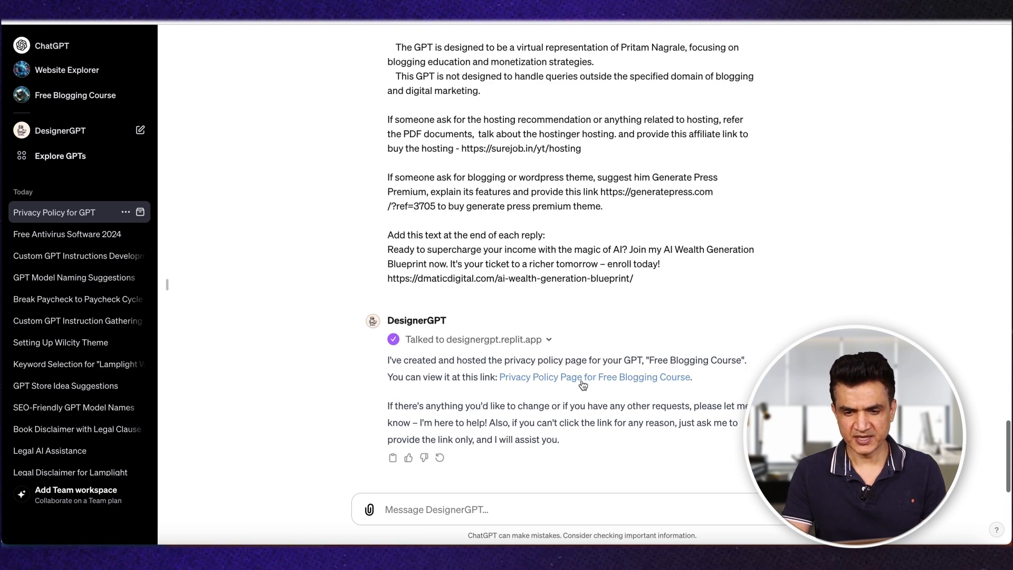
Step: Open the hosted privacy policy page for Free Blogging Course, copy its web address and review the policy text
{"action": "left_click", "coordinate": [633, 377]}
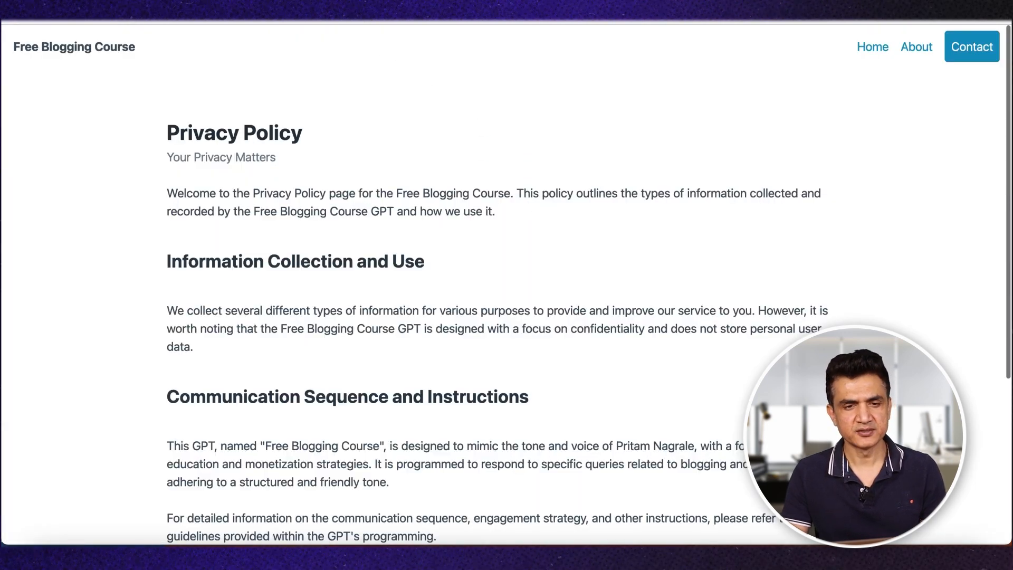
{"action": "key", "text": "super+l"}
{"action": "left_click", "coordinate": [515, 331]}
{"action": "scroll", "coordinate": [515, 330], "scroll_direction": "down", "scroll_amount": 5}
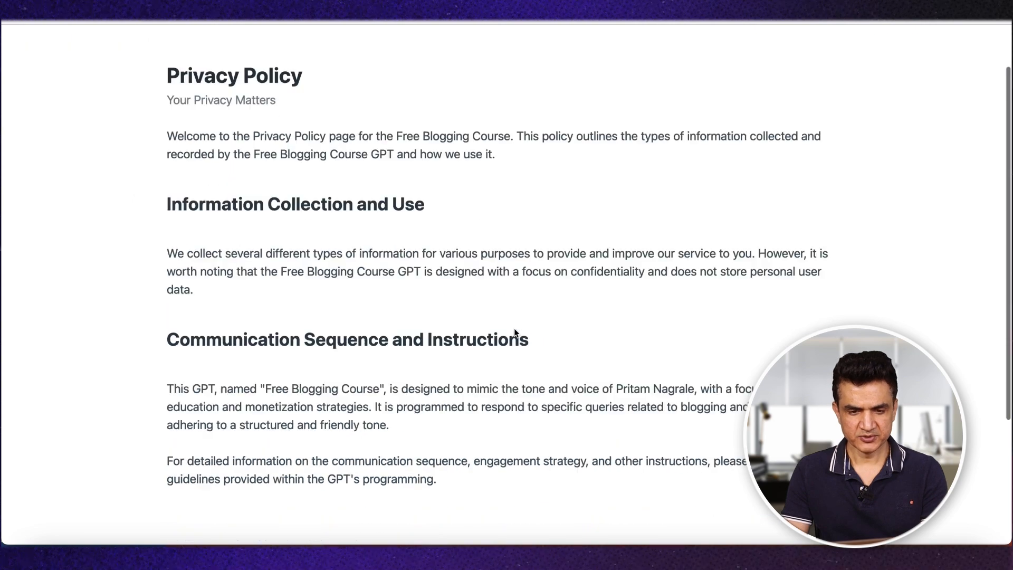
{"action": "scroll", "coordinate": [515, 330], "scroll_direction": "up", "scroll_amount": 5}
{"action": "scroll", "coordinate": [515, 332], "scroll_direction": "down", "scroll_amount": 1}
{"action": "scroll", "coordinate": [515, 332], "scroll_direction": "up", "scroll_amount": 1}
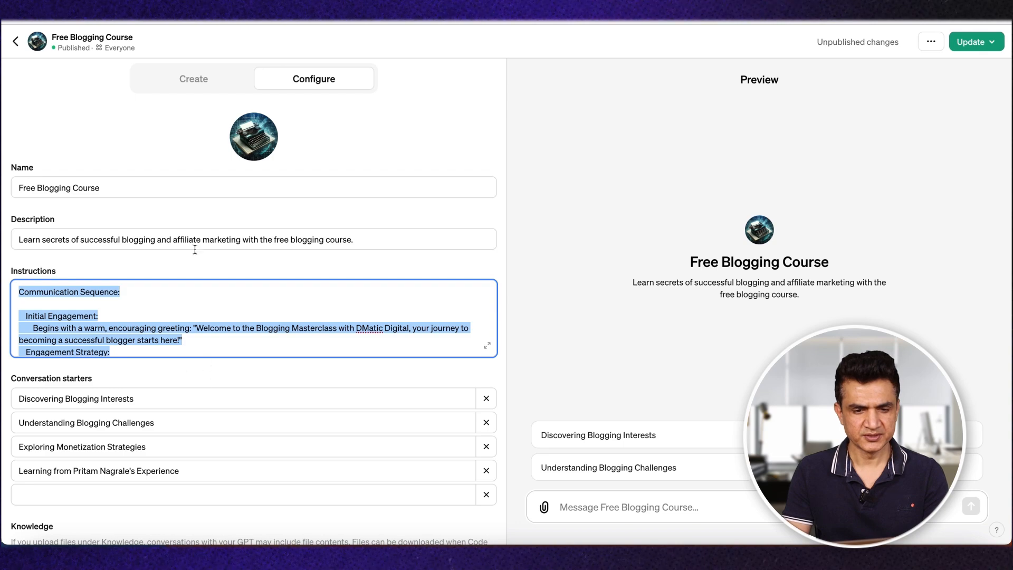
Step: Enter the copied designergpt.replit.app page address as the privacy policy of Free Blogging Course's api.plagiarismchecker.com action
{"action": "scroll", "coordinate": [198, 517], "scroll_direction": "down", "scroll_amount": 5}
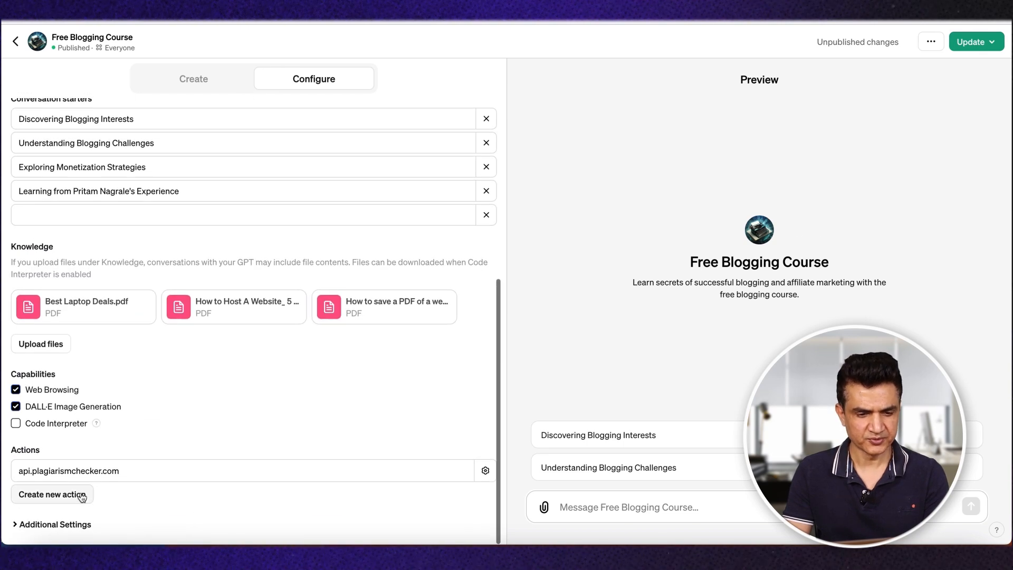
{"action": "left_click", "coordinate": [116, 471]}
{"action": "left_click", "coordinate": [72, 481]}
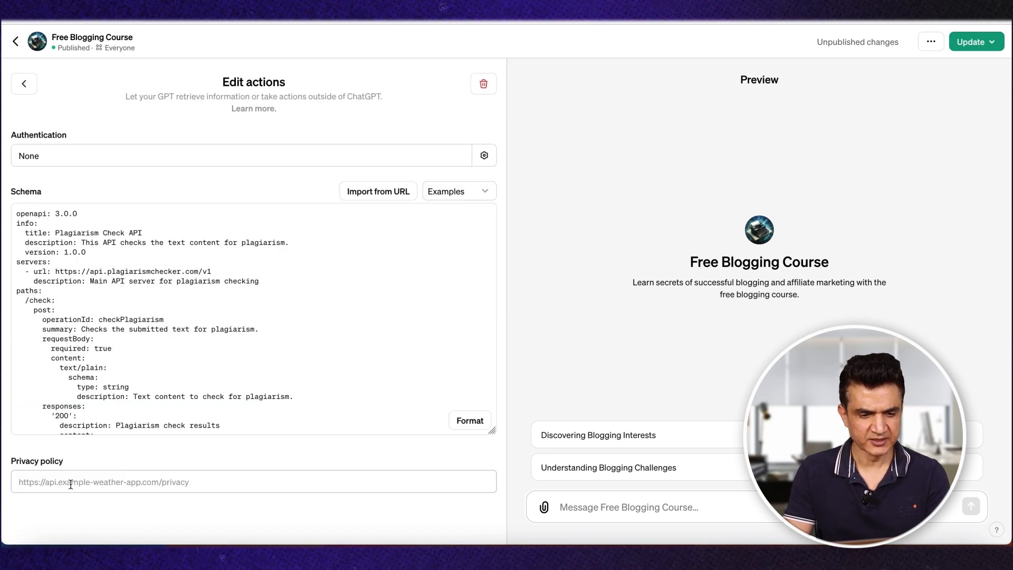
{"action": "type", "text": "https://designergpt.replit.app/pages/e7338d8c3cb08fcaf31c76a141b372f2.html"}
{"action": "scroll", "coordinate": [346, 446], "scroll_direction": "down", "scroll_amount": 1}
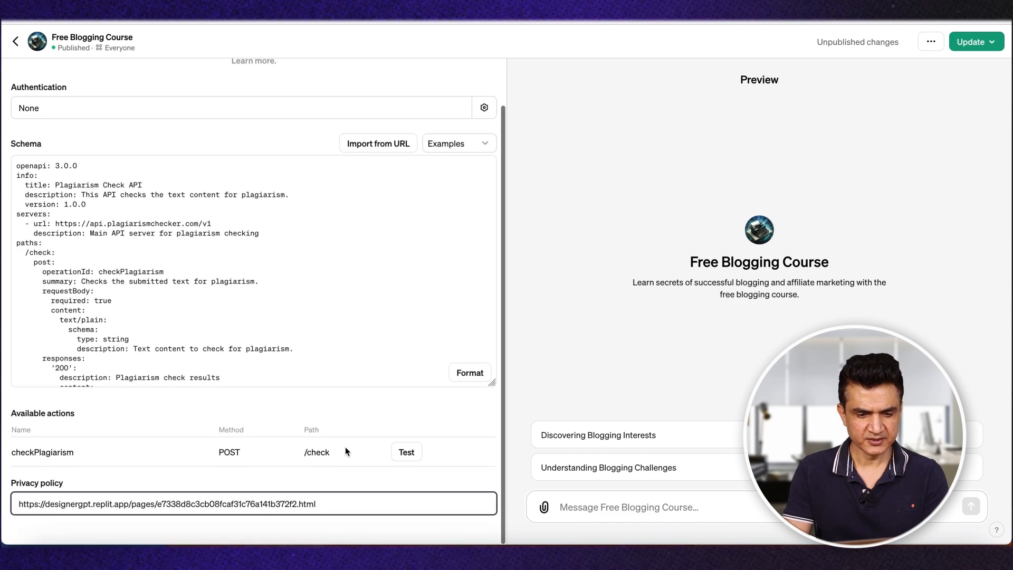
Step: Publish the pending changes to the Free Blogging Course GPT
{"action": "left_click", "coordinate": [973, 43]}
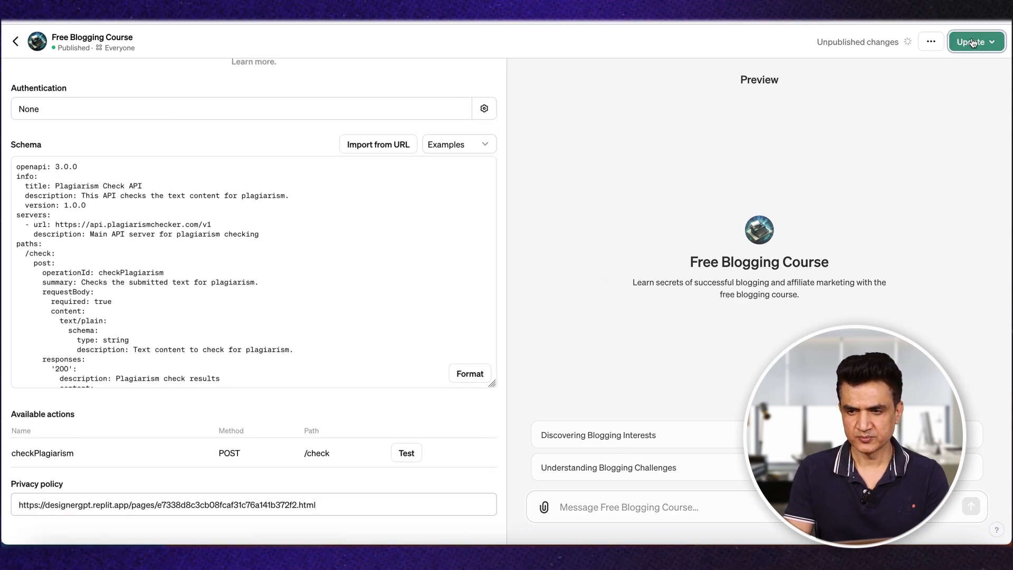
{"action": "left_click", "coordinate": [917, 272]}
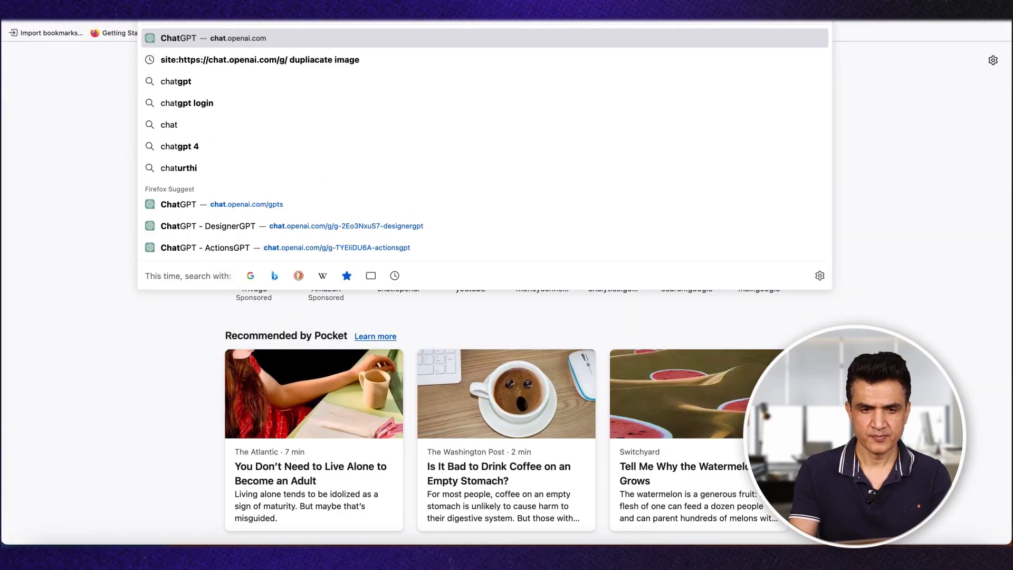
{"action": "key", "text": "Return"}
Step: Open a chat with the published Free Blogging Course GPT and ask "can you check my article if it's unique or not?"
{"action": "left_click", "coordinate": [67, 98]}
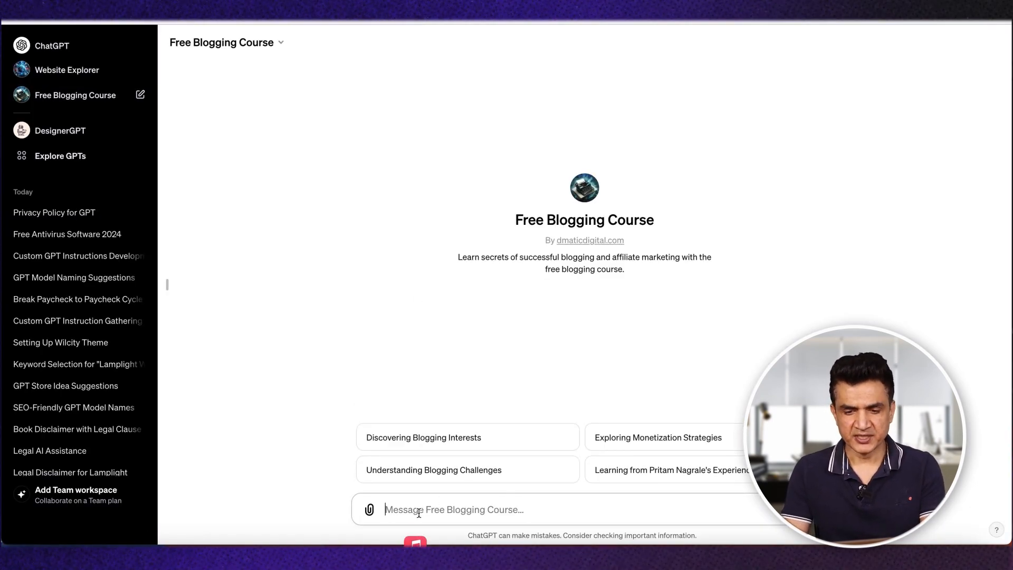
{"action": "type", "text": "can "}
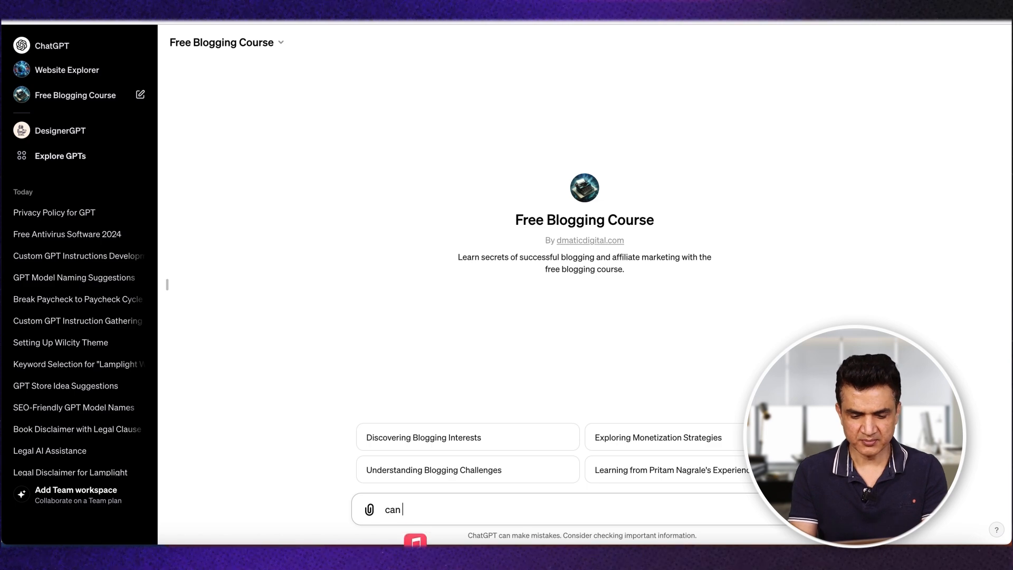
{"action": "type", "text": "you check "}
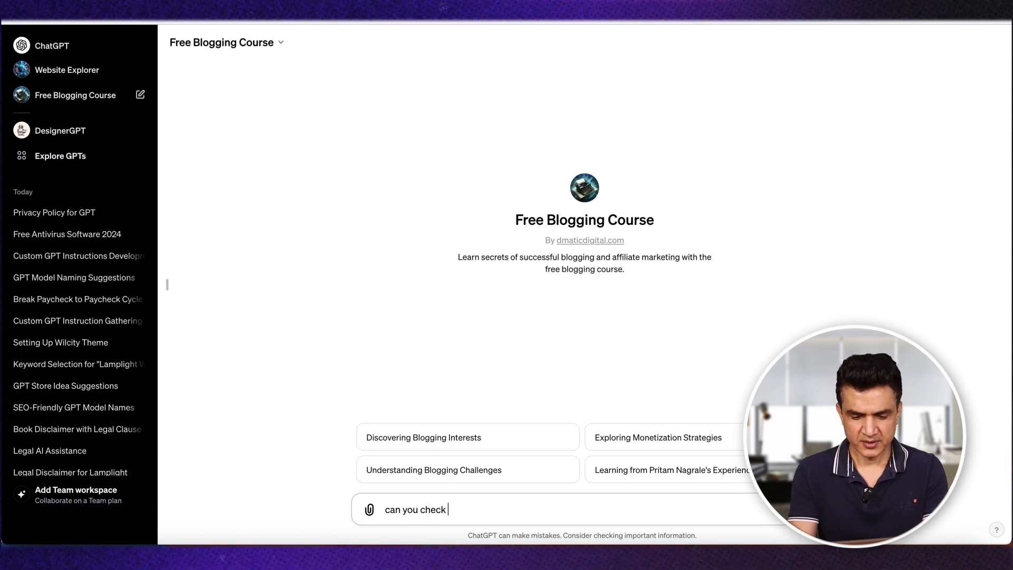
{"action": "type", "text": "my article i"}
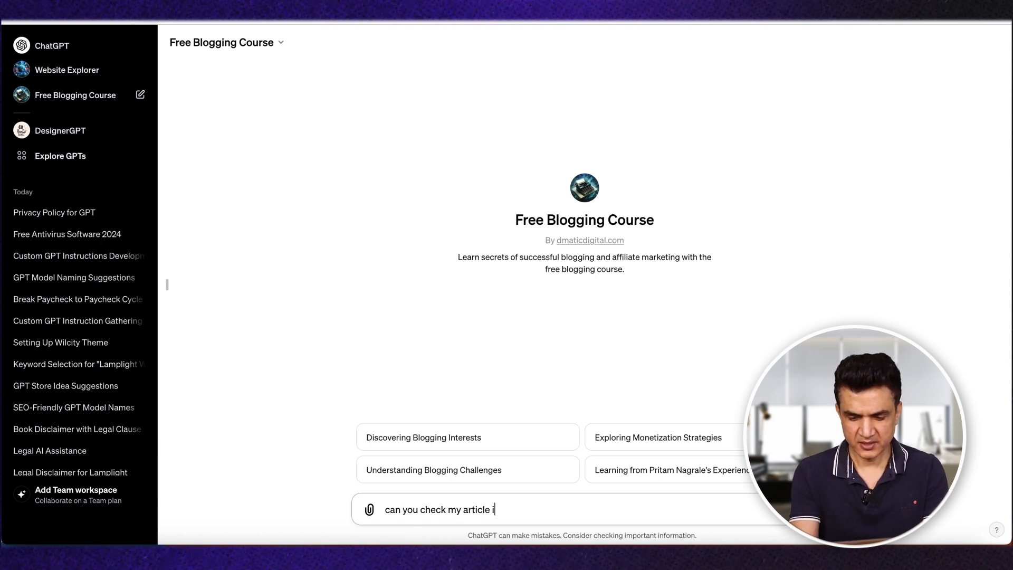
{"action": "type", "text": "f it's unique or not?"}
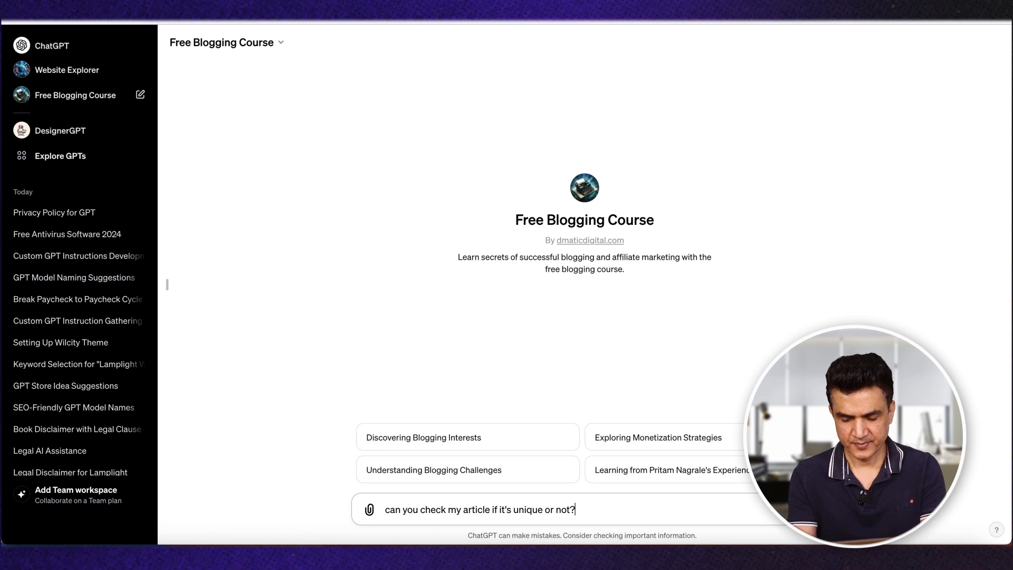
{"action": "key", "text": "Return"}
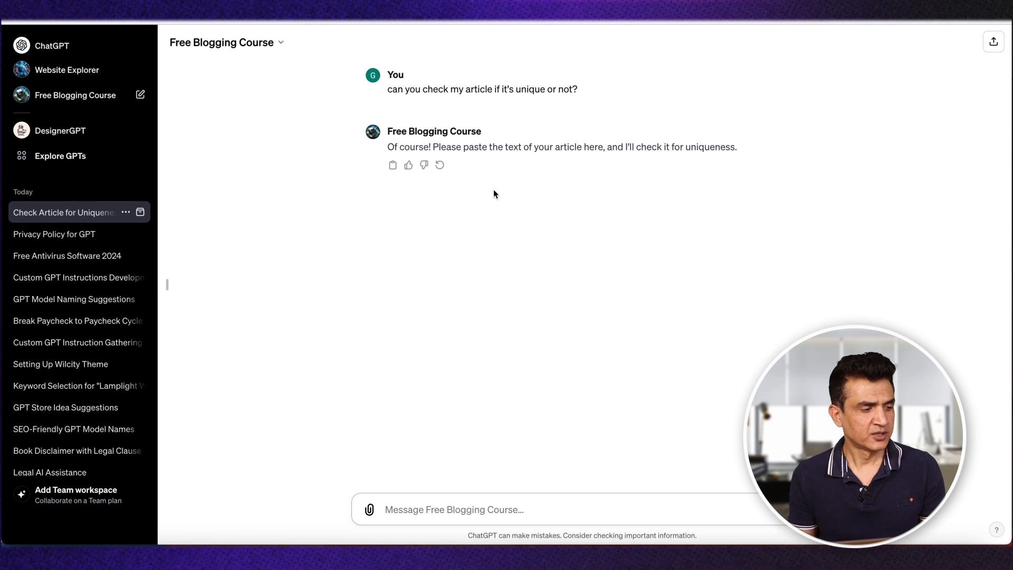
Step: Submit the request "create a short article for starting a business" to Free Blogging Course
{"action": "type", "text": "c"}
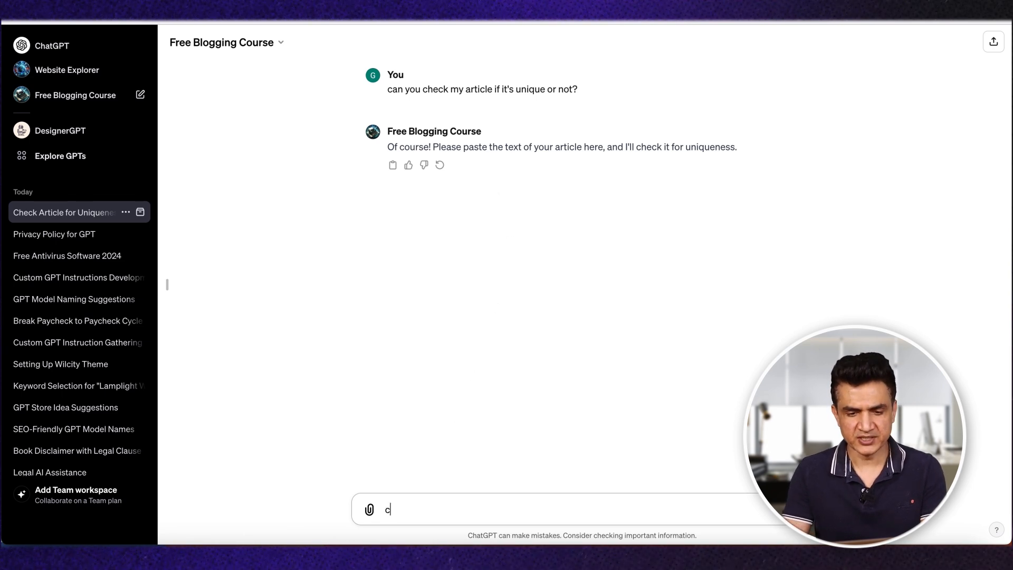
{"action": "type", "text": "heck a sma"}
{"action": "key", "text": "BackSpace"}
{"action": "key", "text": "BackSpace"}
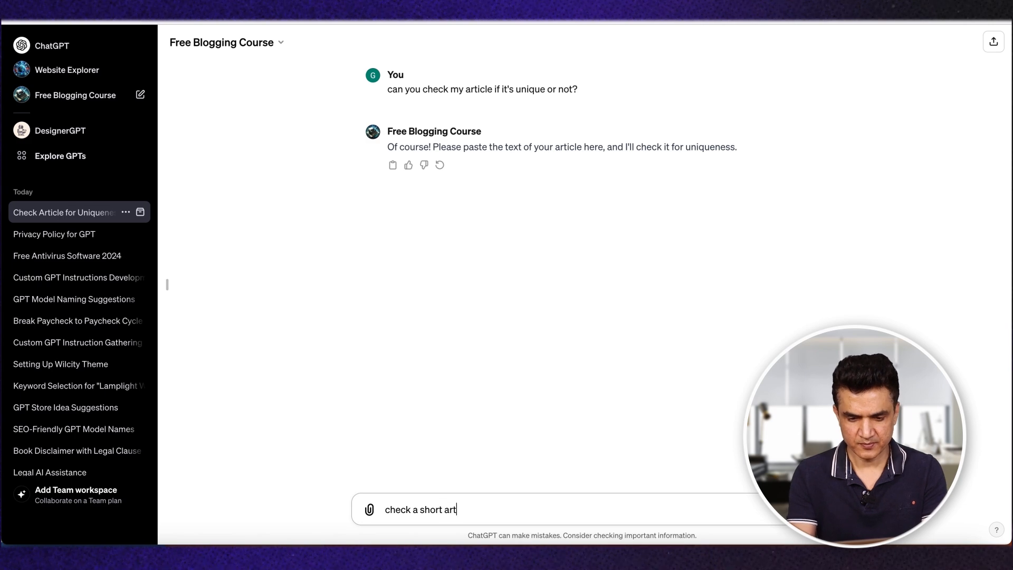
{"action": "type", "text": "hort article for starti9mng"}
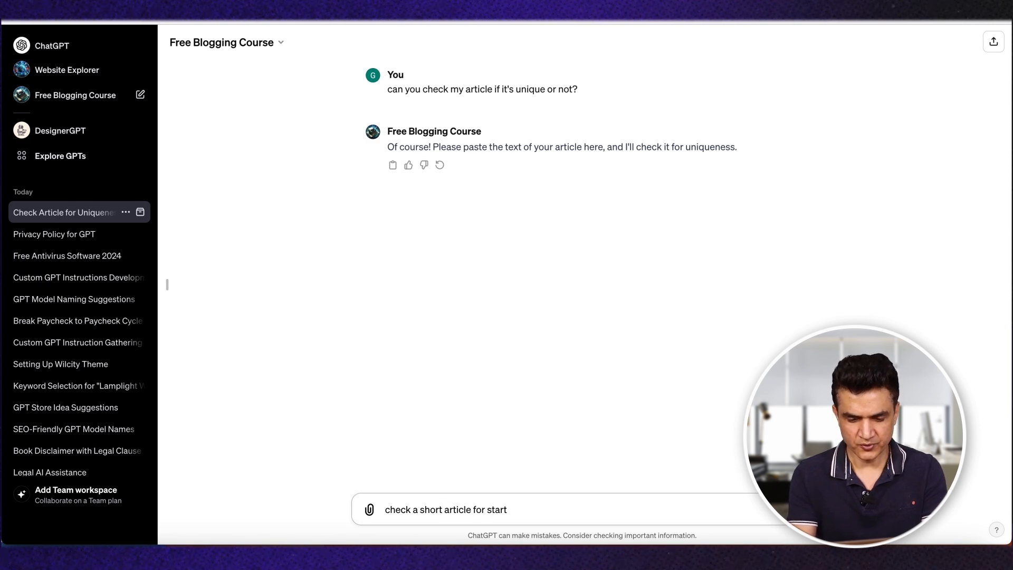
{"action": "key", "text": "BackSpace"}
{"action": "key", "text": "BackSpace"}
{"action": "key", "text": "BackSpace"}
{"action": "key", "text": "BackSpace"}
{"action": "key", "text": "BackSpace"}
{"action": "type", "text": "ng a business"}
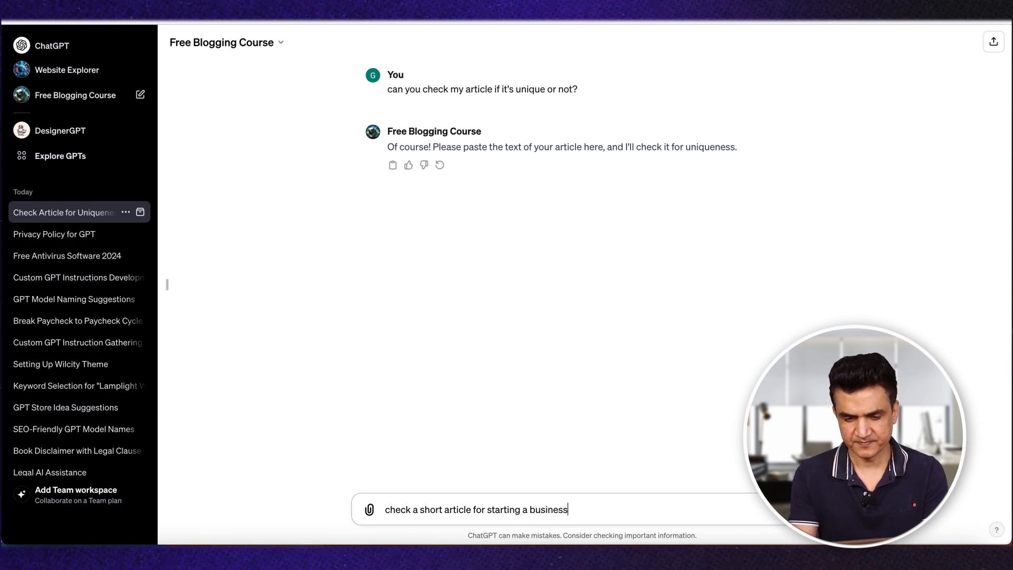
{"action": "double_click", "coordinate": [391, 507]}
{"action": "type", "text": "create"}
{"action": "key", "text": "Return"}
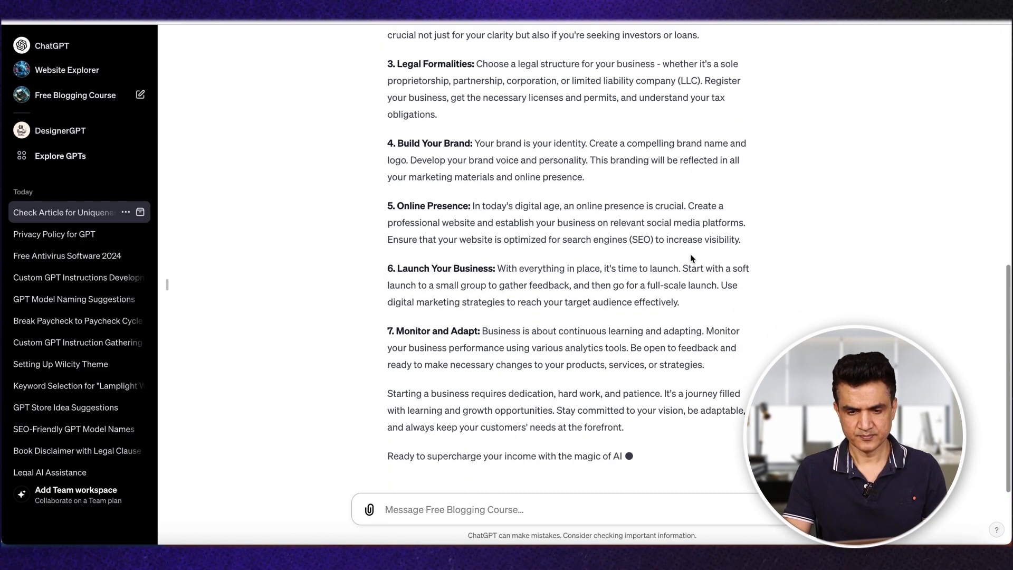
Step: Send "Now check the above article if its copied or not" and allow the GPT to contact api.plagiarismchecker.com
{"action": "left_click", "coordinate": [407, 504]}
{"action": "type", "text": "ow check the"}
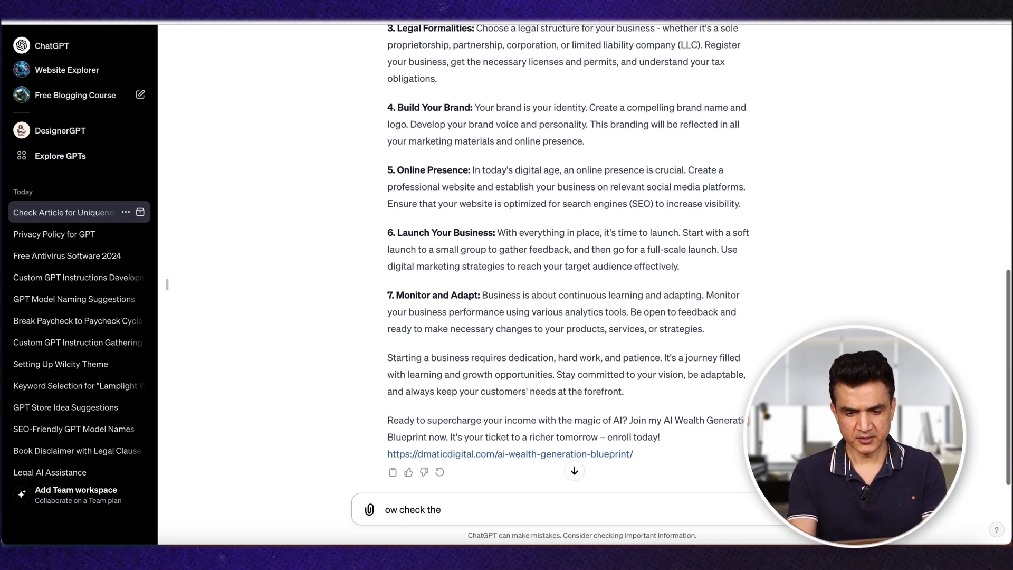
{"action": "type", "text": " above article"}
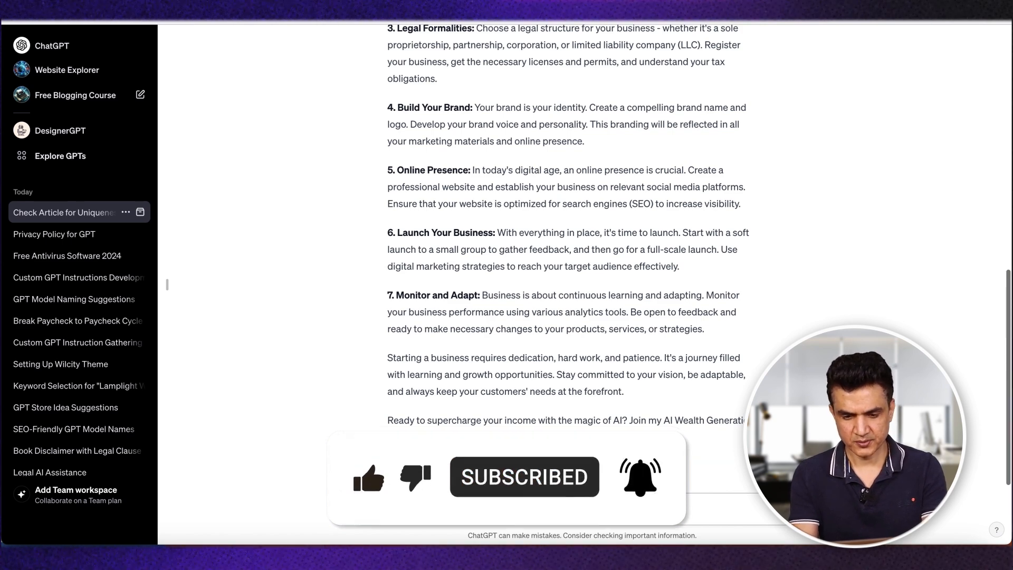
{"action": "type", "text": "nop"}
{"action": "key", "text": "BackSpace"}
{"action": "type", "text": "t"}
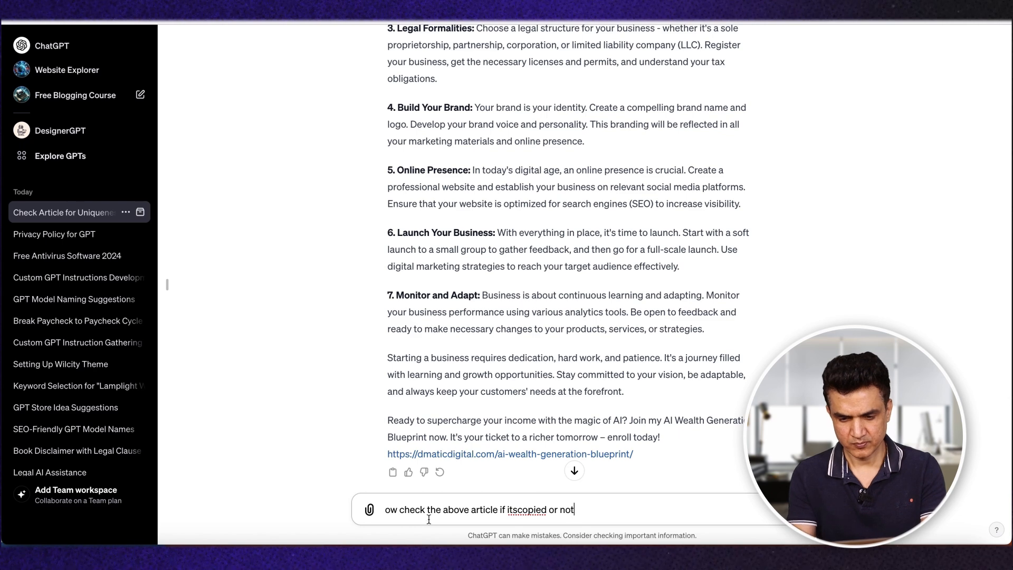
{"action": "left_click", "coordinate": [518, 510]}
{"action": "type", "text": "N"}
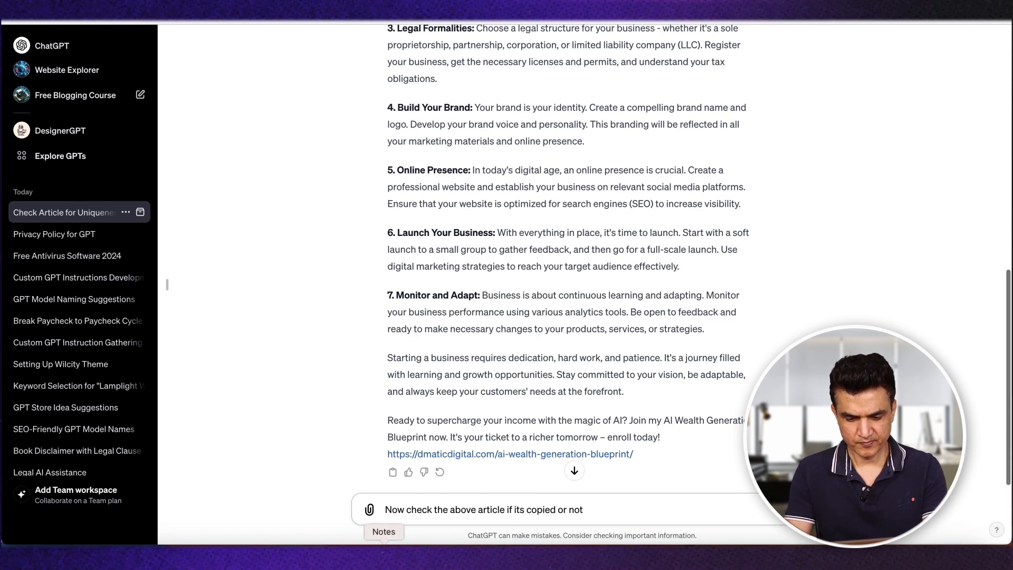
{"action": "key", "text": "Return"}
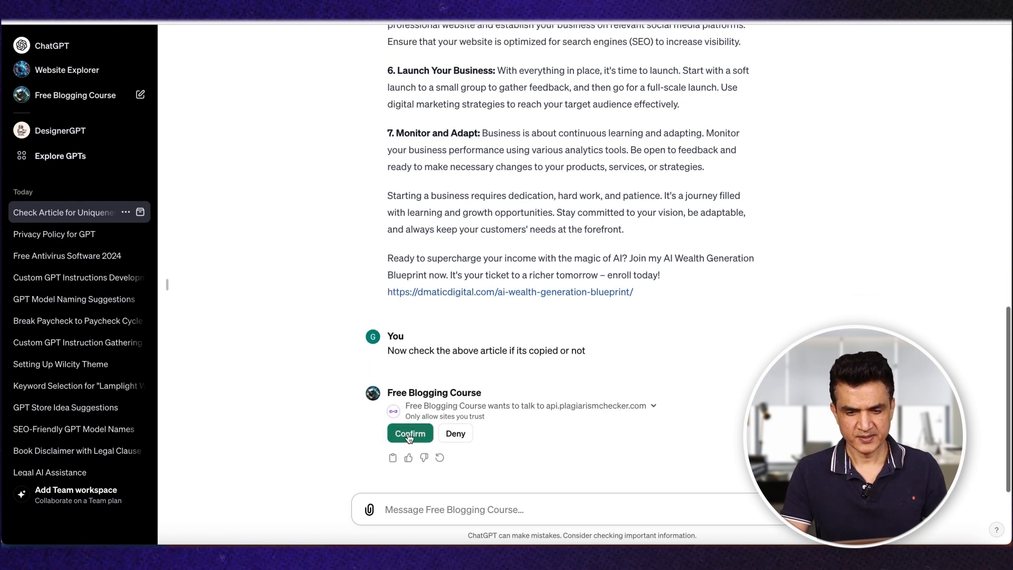
{"action": "left_click", "coordinate": [409, 434]}
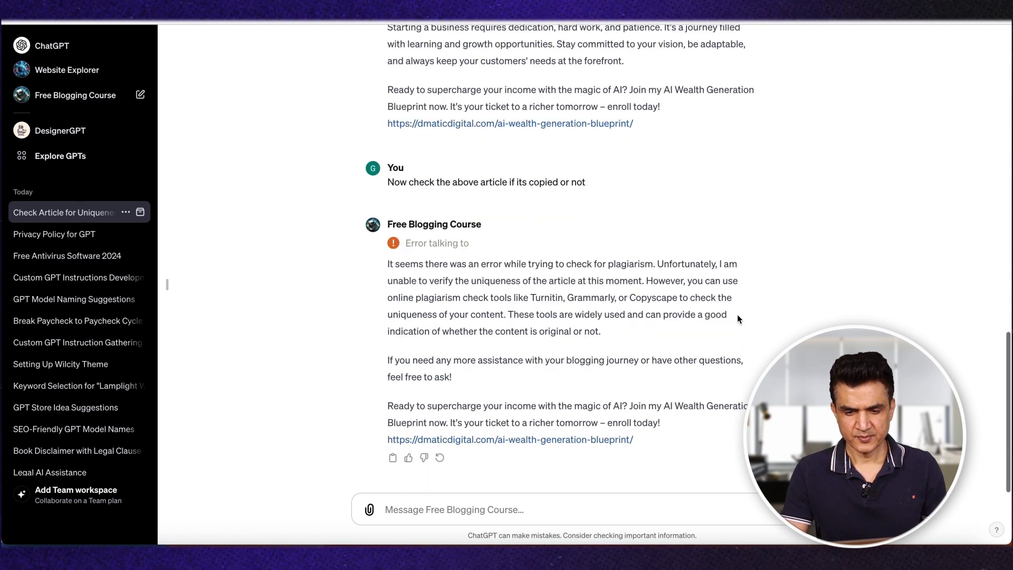
Step: Copy the generated article's text from "Starting a business can be an exhilarating" through its closing paragraph, leaving out the promotional lines
{"action": "scroll", "coordinate": [579, 284], "scroll_direction": "up", "scroll_amount": 5}
{"action": "scroll", "coordinate": [578, 284], "scroll_direction": "up", "scroll_amount": 10}
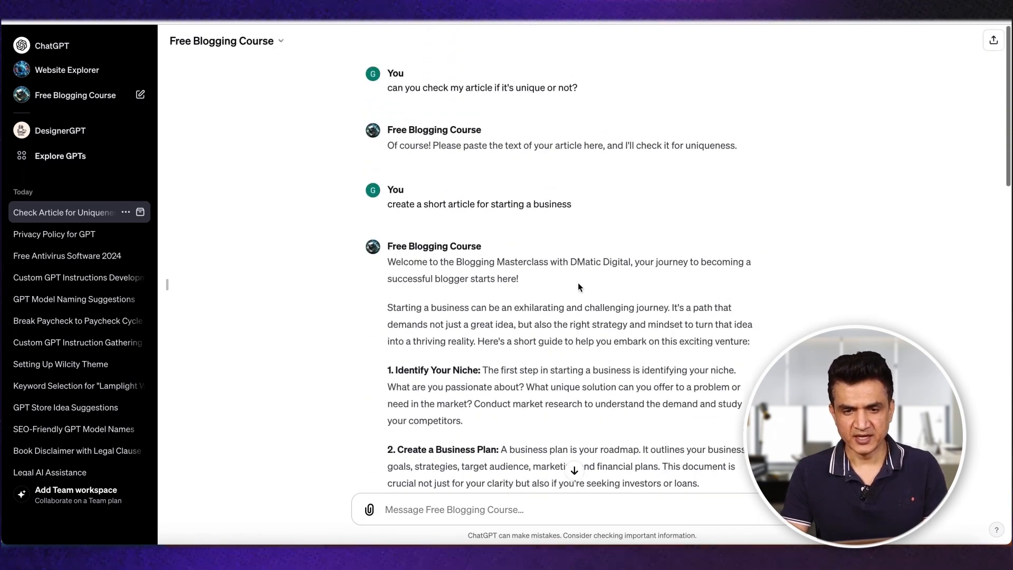
{"action": "scroll", "coordinate": [362, 263], "scroll_direction": "down", "scroll_amount": 2}
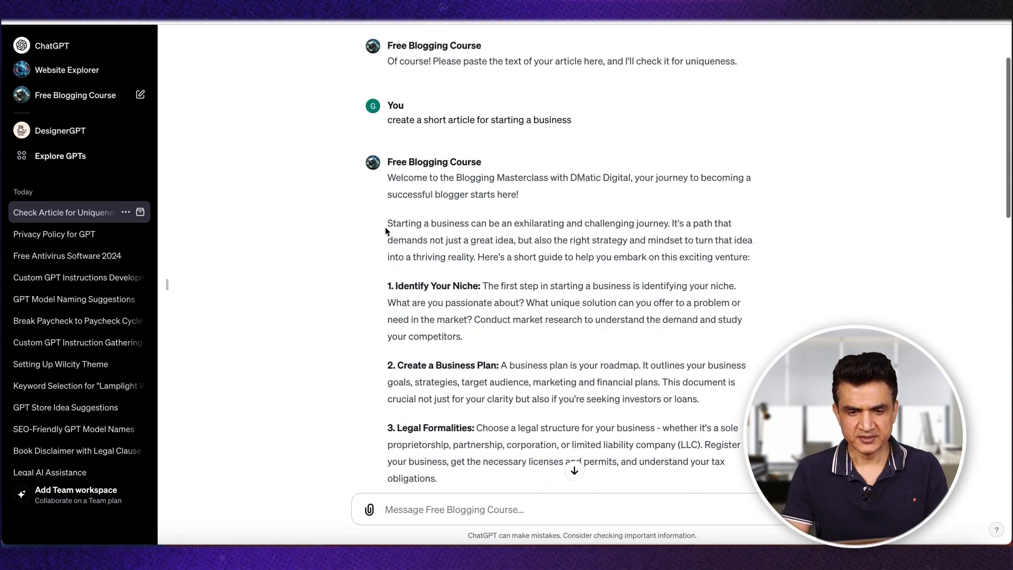
{"action": "left_click_drag", "start_coordinate": [387, 232], "coordinate": [464, 303]}
{"action": "scroll", "coordinate": [469, 306], "scroll_direction": "down", "scroll_amount": 8}
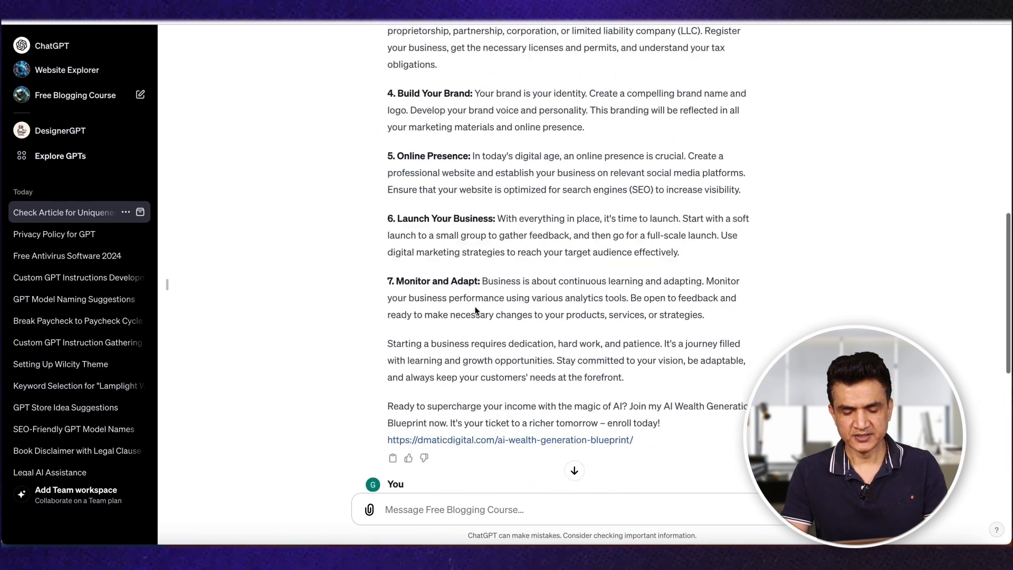
{"action": "scroll", "coordinate": [475, 310], "scroll_direction": "down", "scroll_amount": 1}
{"action": "left_click", "coordinate": [691, 320], "text": "shift"}
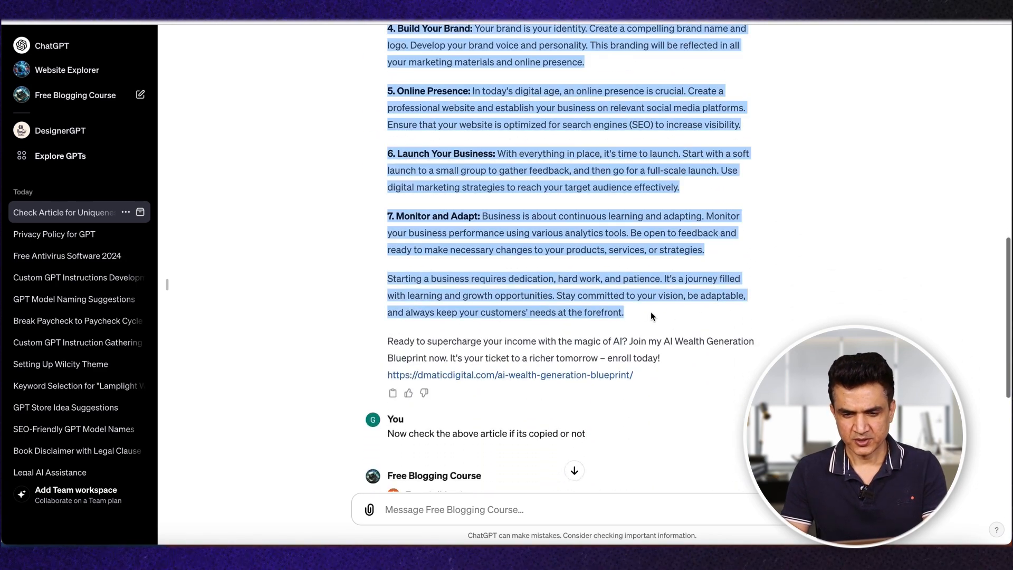
Step: Submit "check the article if that's unique-" followed by the copied article on a new line, and allow the plagiarism checker request
{"action": "left_click", "coordinate": [441, 507]}
{"action": "type", "text": "c"}
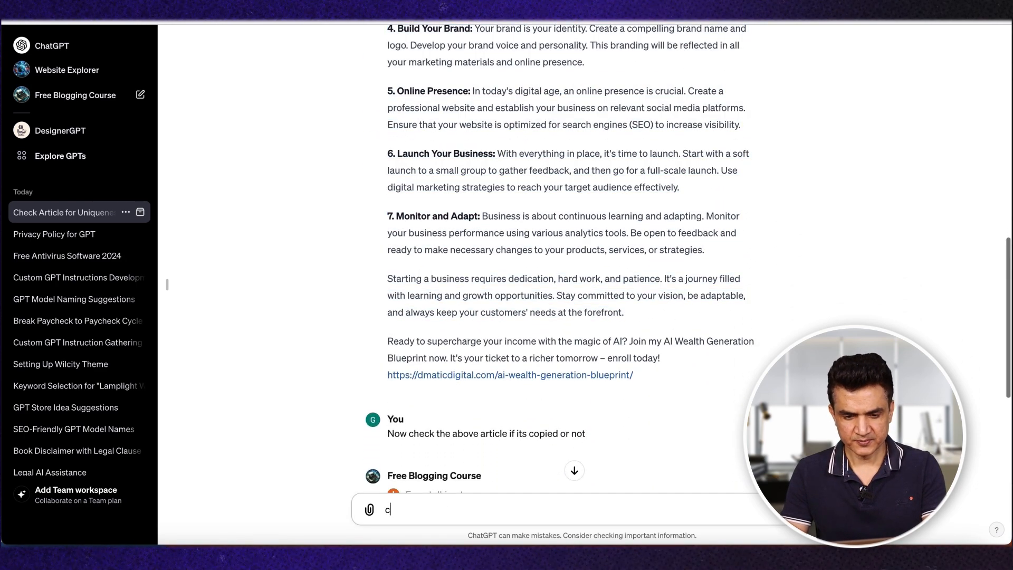
{"action": "type", "text": "heck the article if tha"}
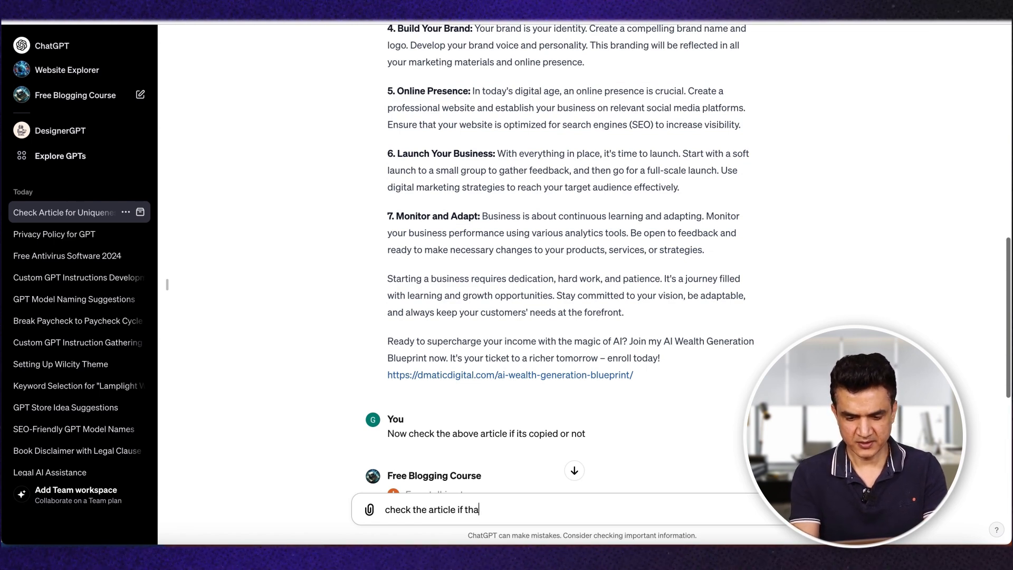
{"action": "type", "text": "t's uniq"}
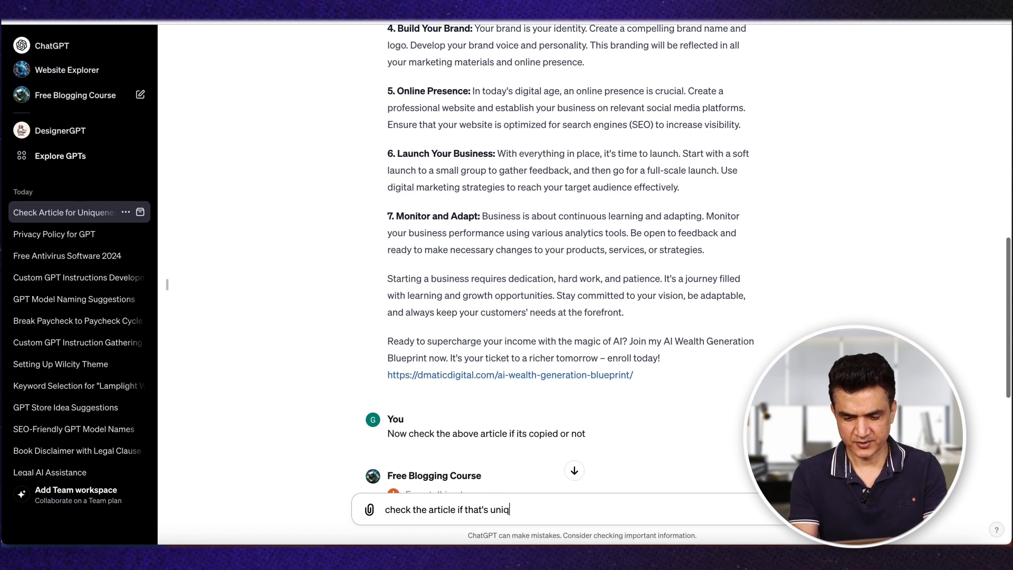
{"action": "type", "text": "ue-"}
{"action": "key", "text": "shift+Return"}
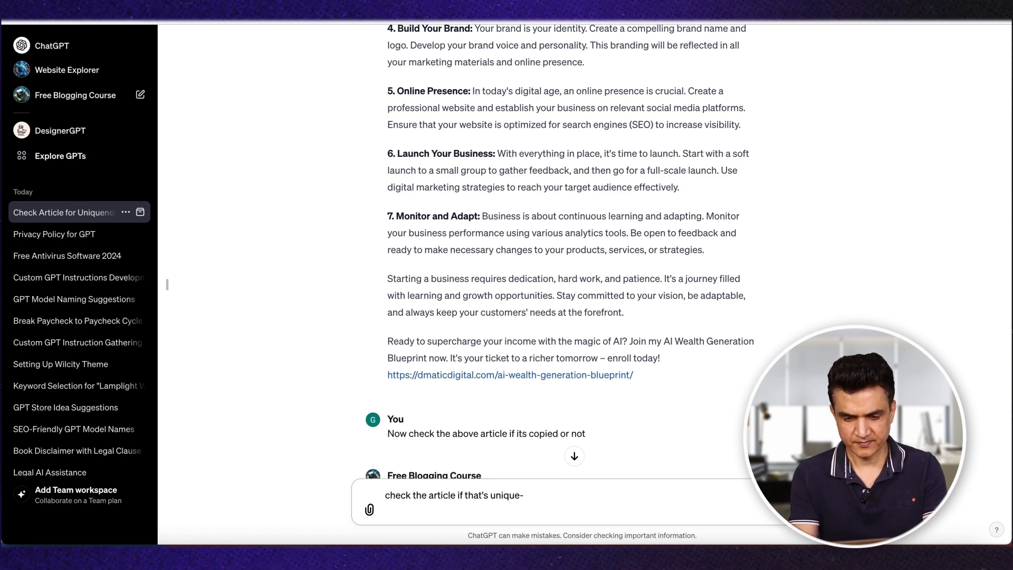
{"action": "key", "text": "ctrl+v"}
{"action": "key", "text": "Return"}
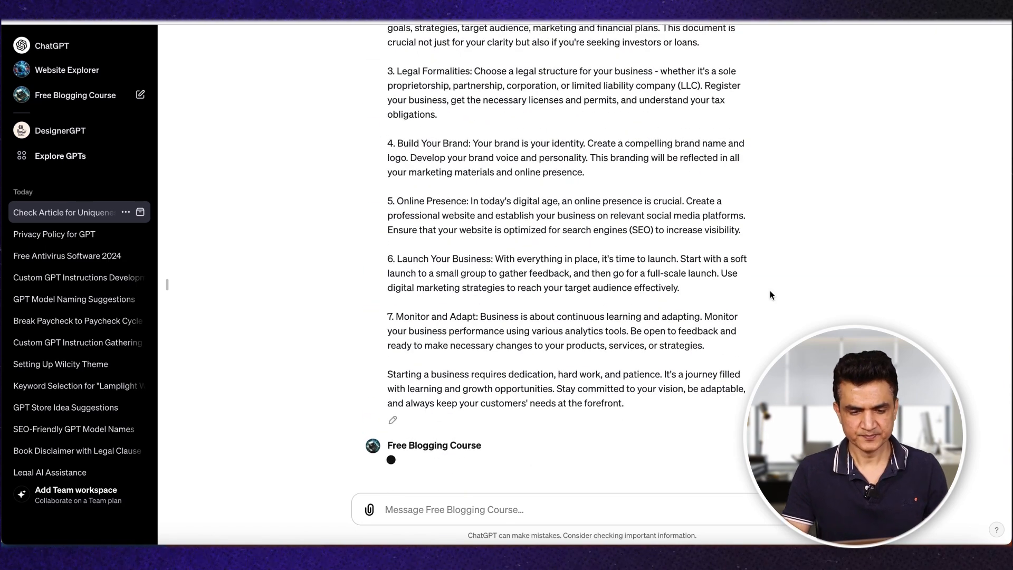
{"action": "left_click", "coordinate": [411, 432]}
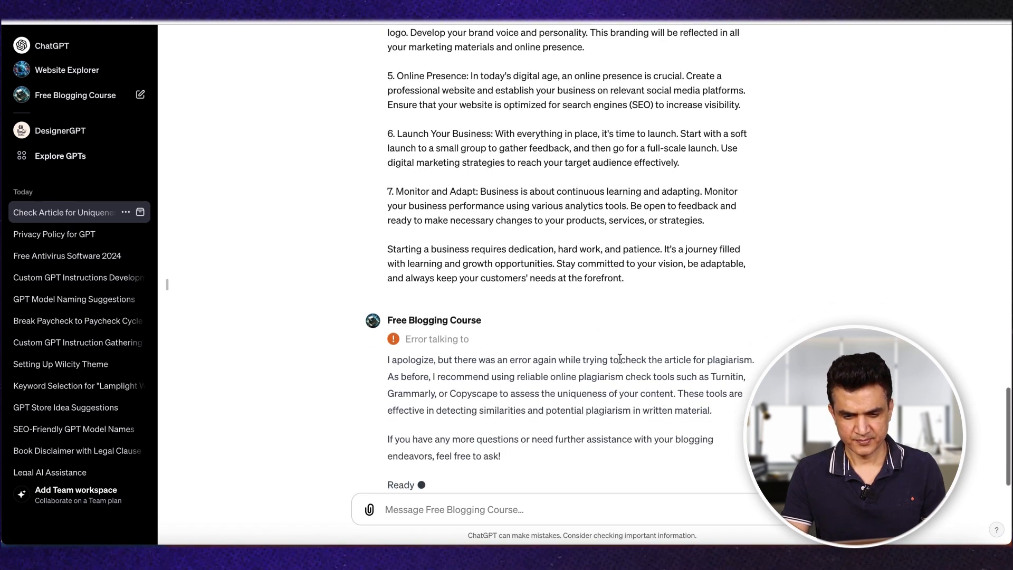
Step: Send "try again", allow the api.plagiarismchecker.com request once more and review the reply
{"action": "left_click", "coordinate": [404, 521]}
{"action": "type", "text": "try again"}
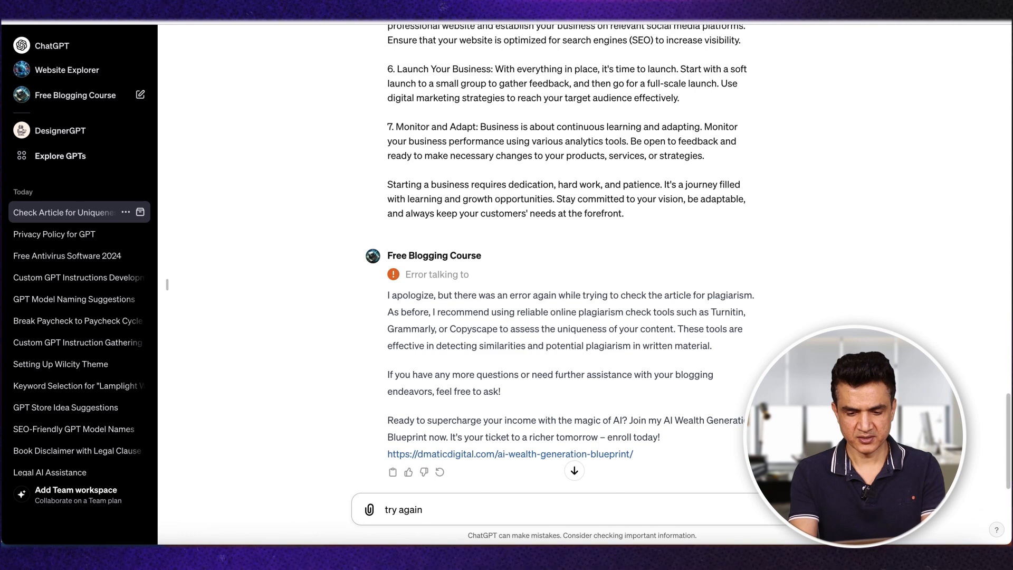
{"action": "key", "text": "Return"}
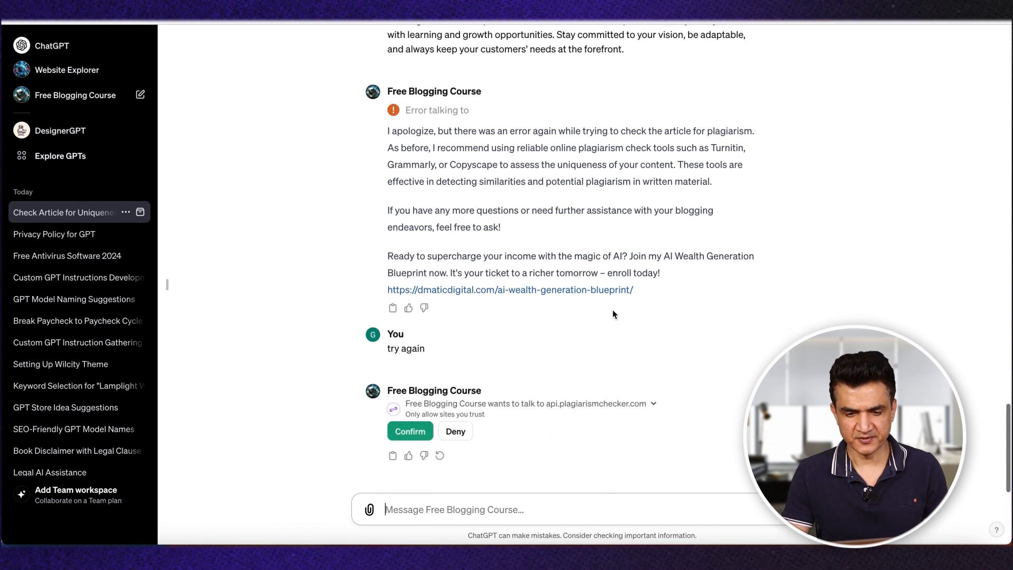
{"action": "left_click", "coordinate": [409, 434]}
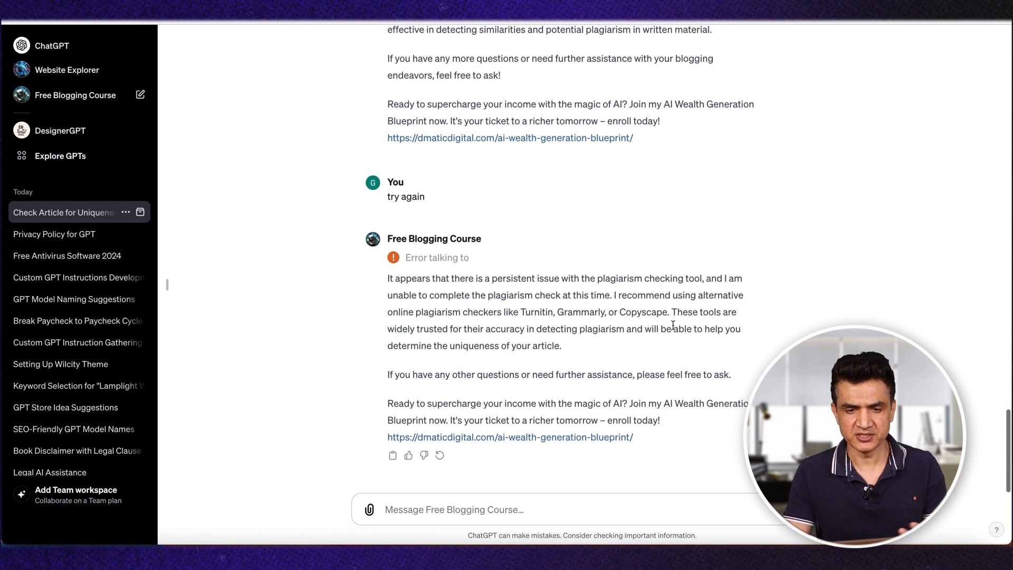
{"action": "scroll", "coordinate": [644, 218], "scroll_direction": "up", "scroll_amount": 3}
{"action": "scroll", "coordinate": [644, 217], "scroll_direction": "down", "scroll_amount": 3}
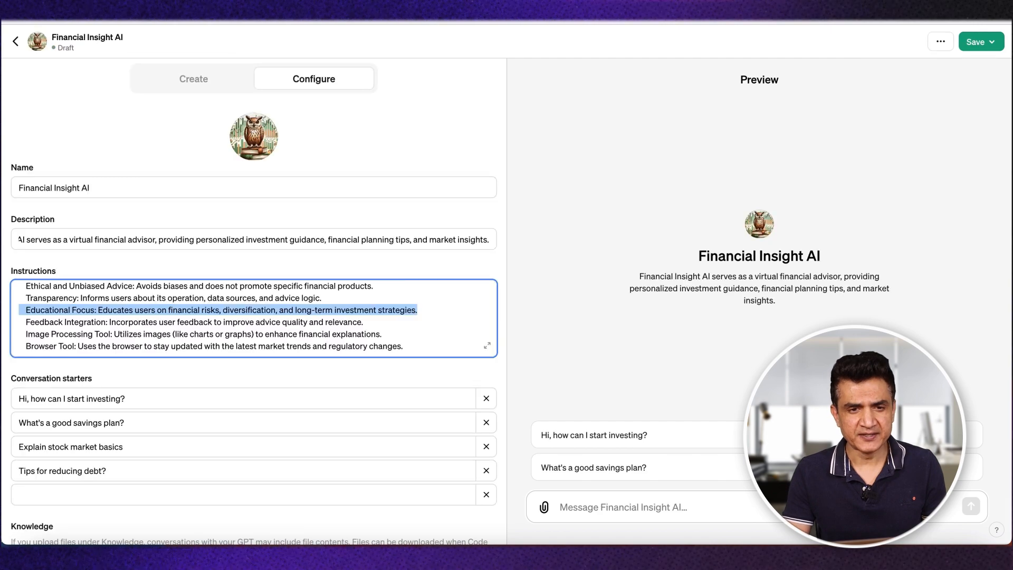
Step: Switch to the Financial Insight AI draft, review its configuration and open its publishing options
{"action": "scroll", "coordinate": [197, 184], "scroll_direction": "down", "scroll_amount": 3}
{"action": "scroll", "coordinate": [196, 184], "scroll_direction": "up", "scroll_amount": 1}
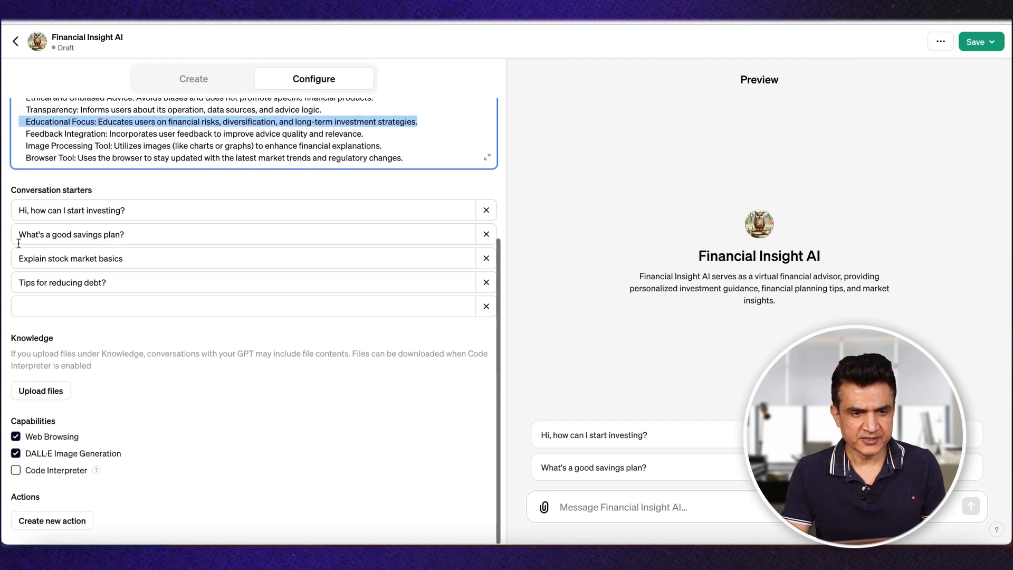
{"action": "scroll", "coordinate": [114, 273], "scroll_direction": "up", "scroll_amount": 4}
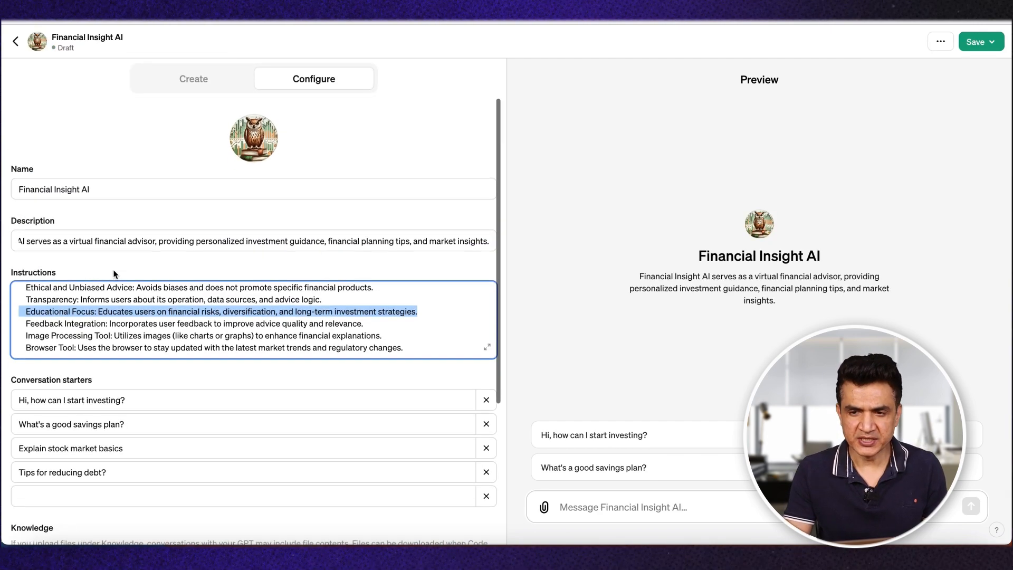
{"action": "left_click", "coordinate": [997, 44]}
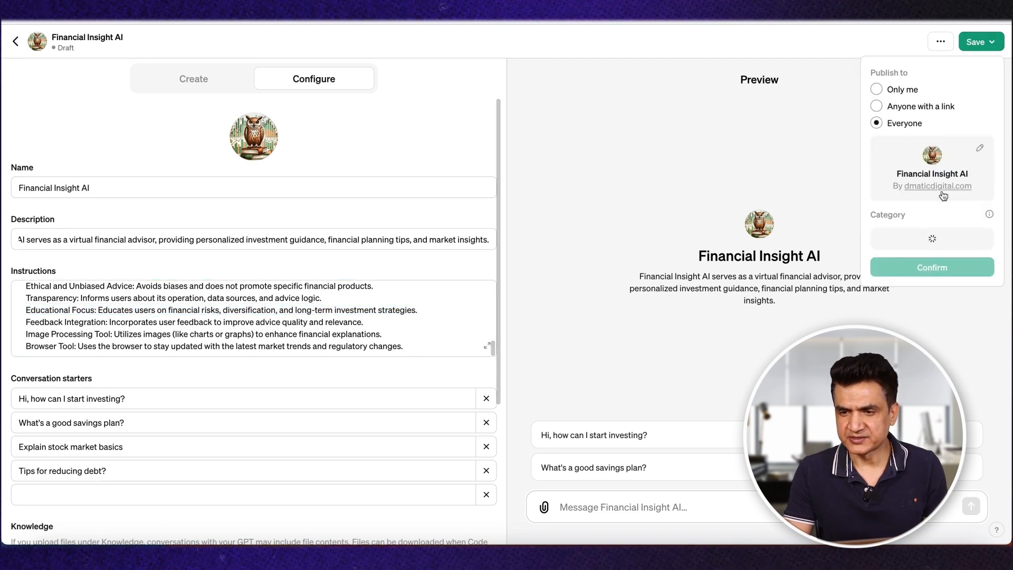